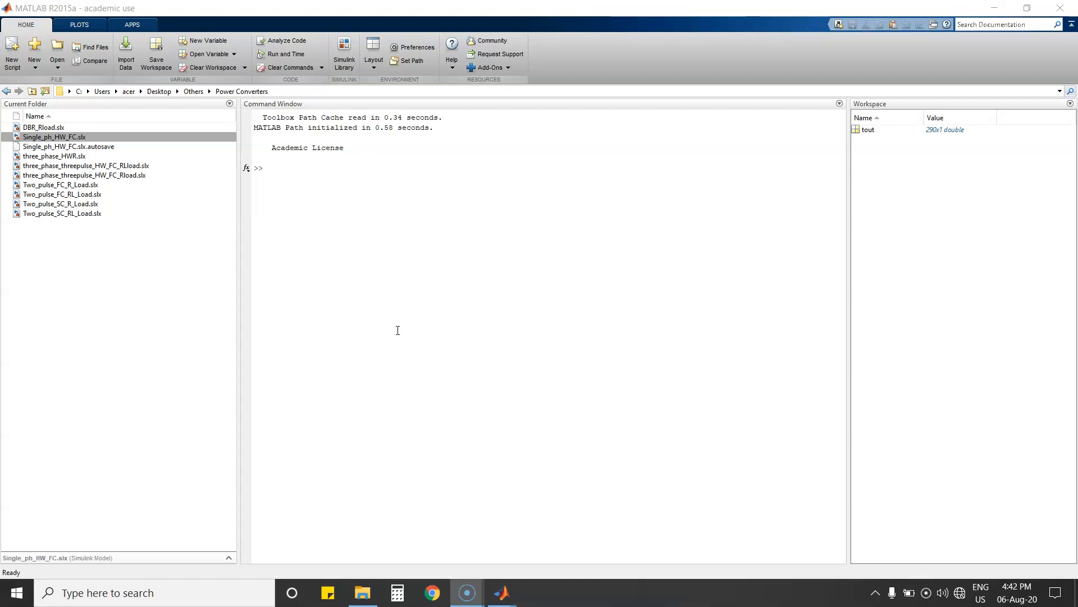
Step: Search the computer for MATLAB and launch it
click(136, 594)
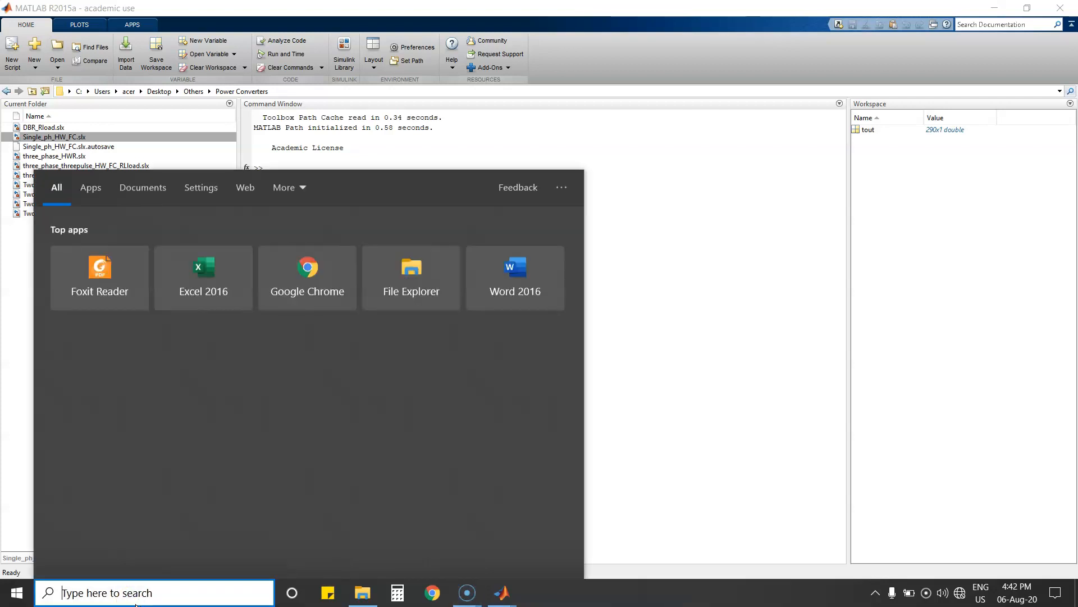
text(MATLAB)
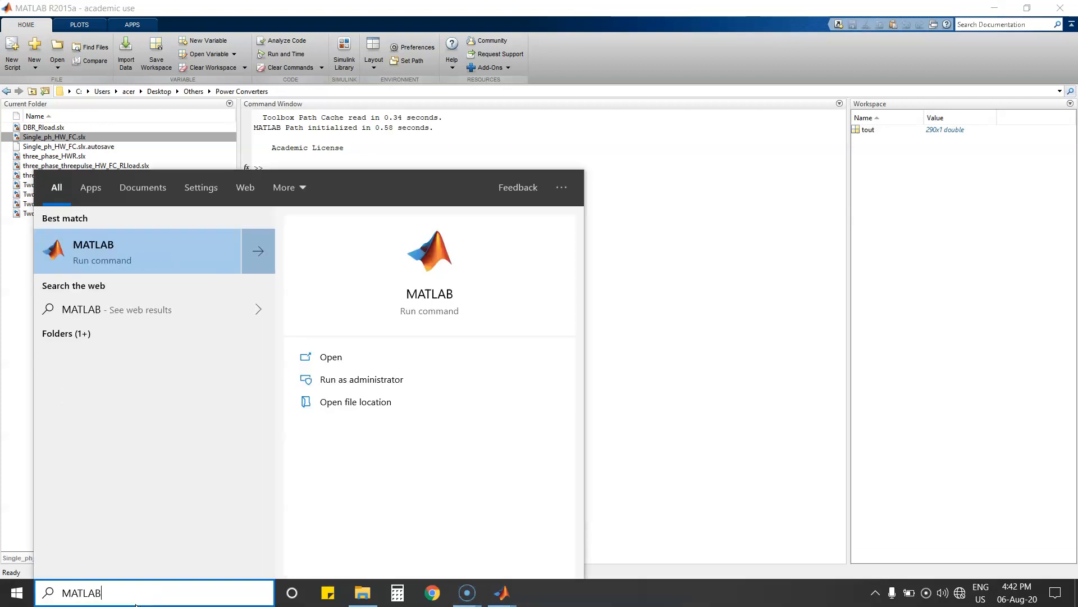
click(86, 261)
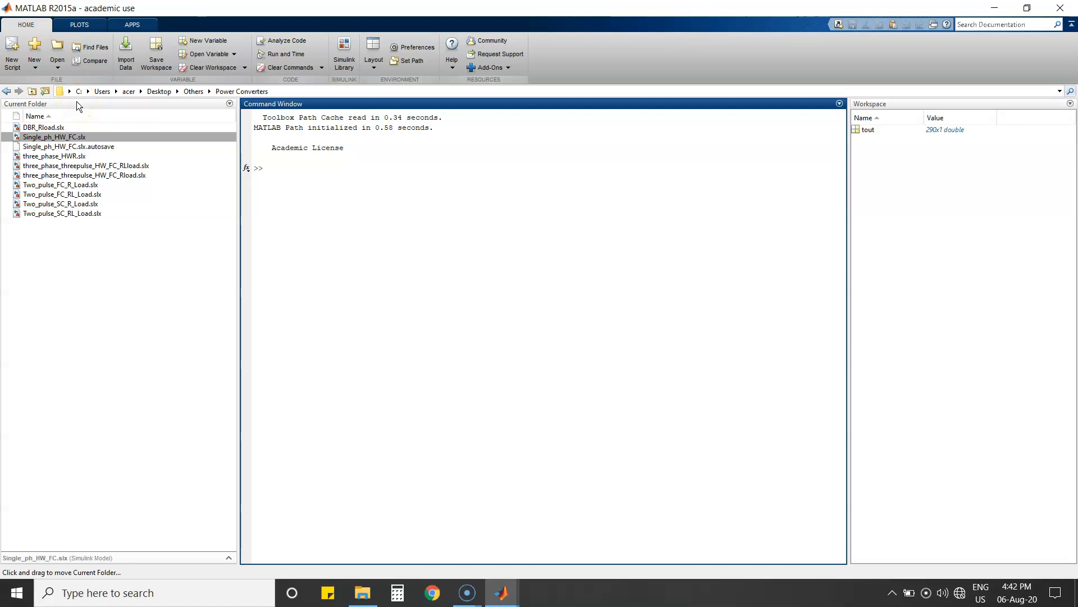
Step: Create a new blank Simulink model and maximize its window
click(31, 66)
click(63, 250)
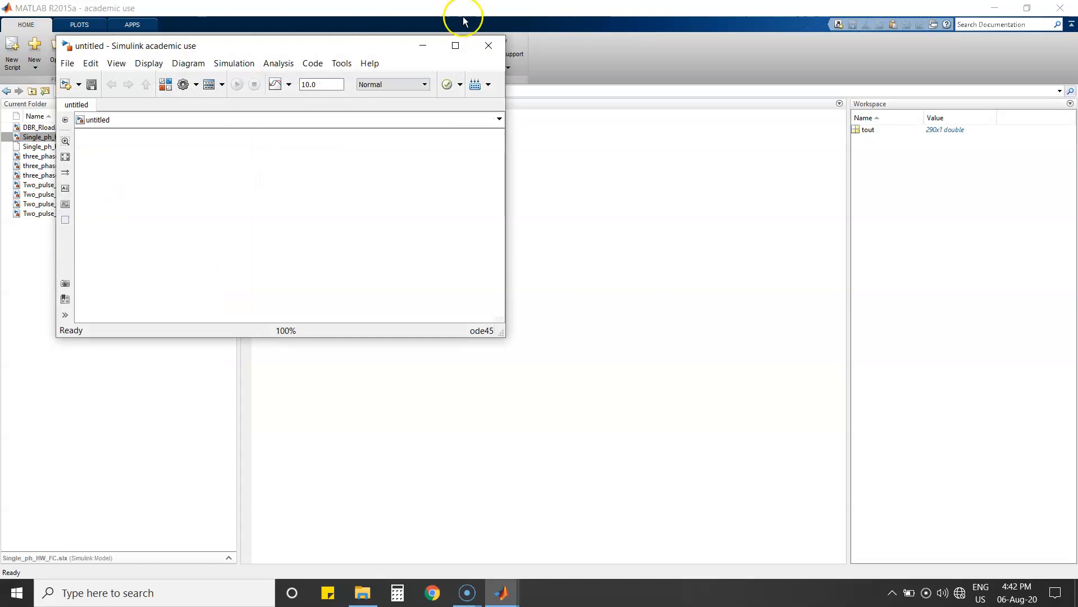
click(457, 45)
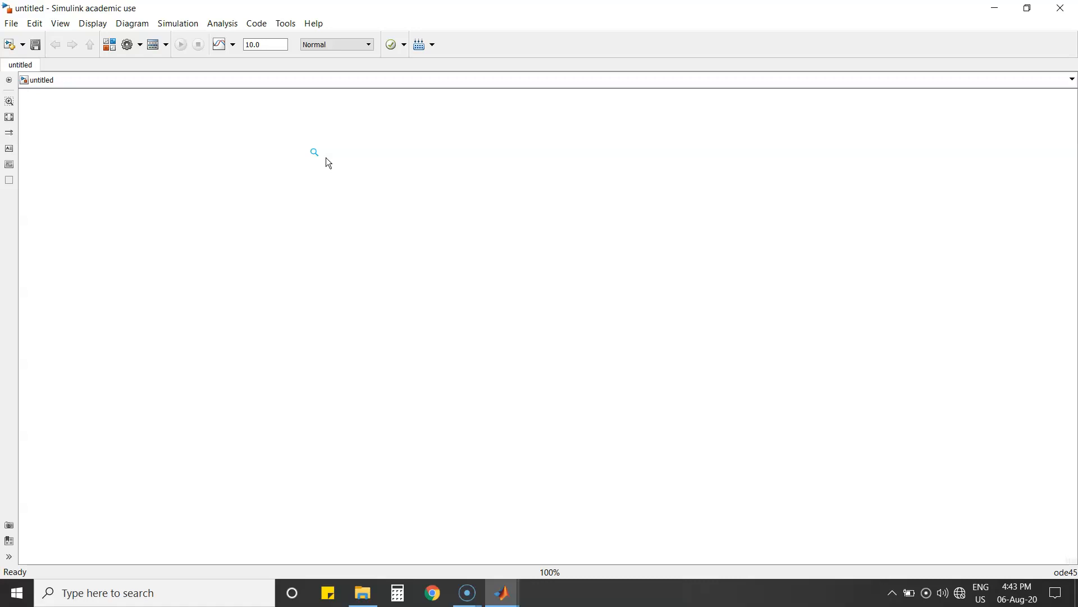
Step: Open the Simulink library and display the Electrical Sources blocks within Simscape, SimPowerSystems, Specialized Technology, Fundamental Blocks
click(110, 47)
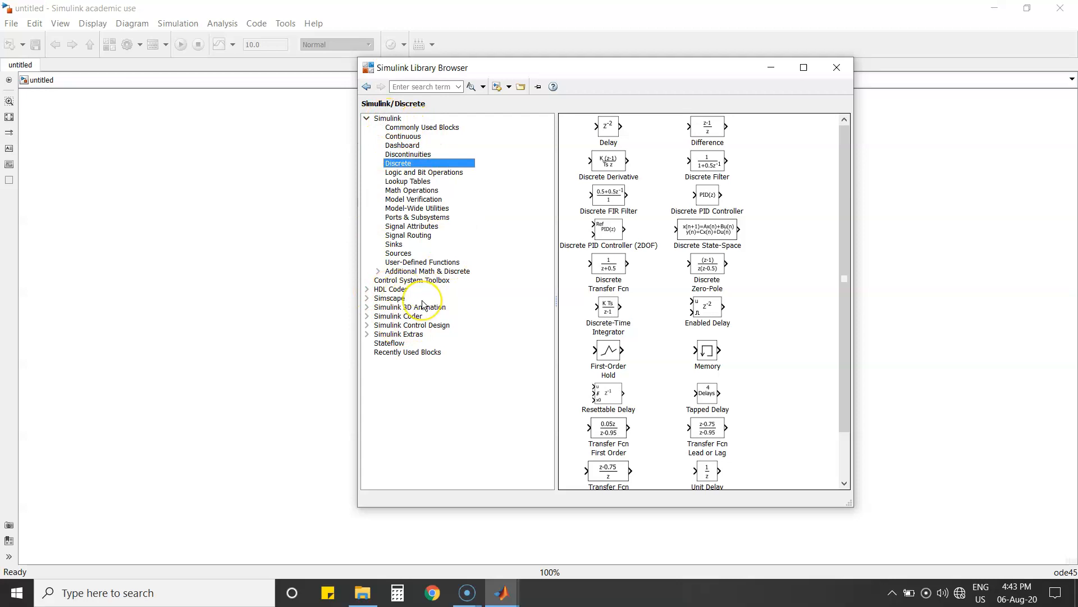
click(368, 298)
click(380, 299)
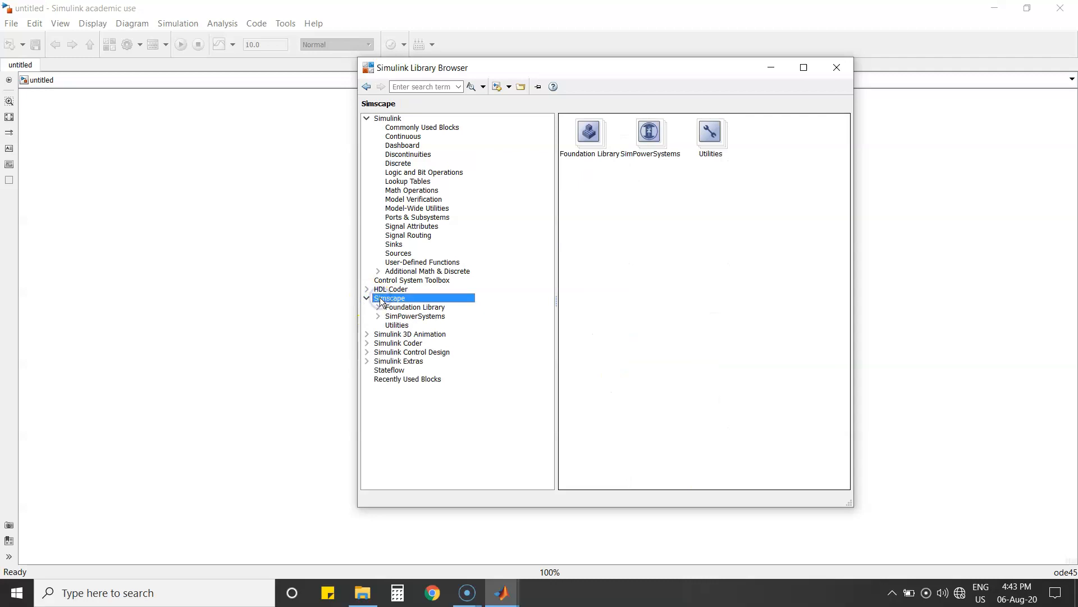
click(378, 316)
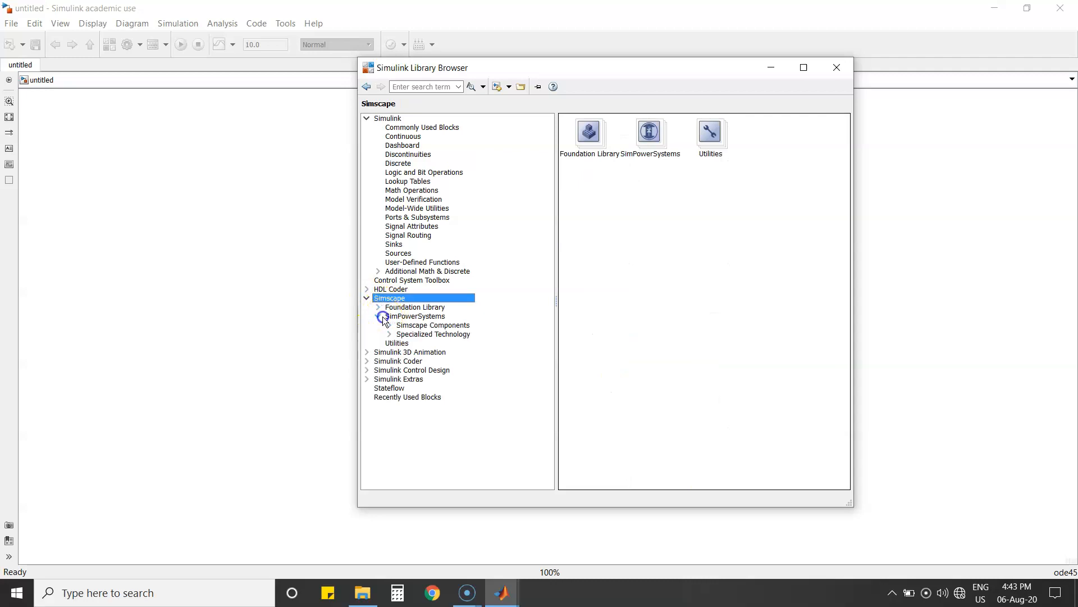
click(395, 317)
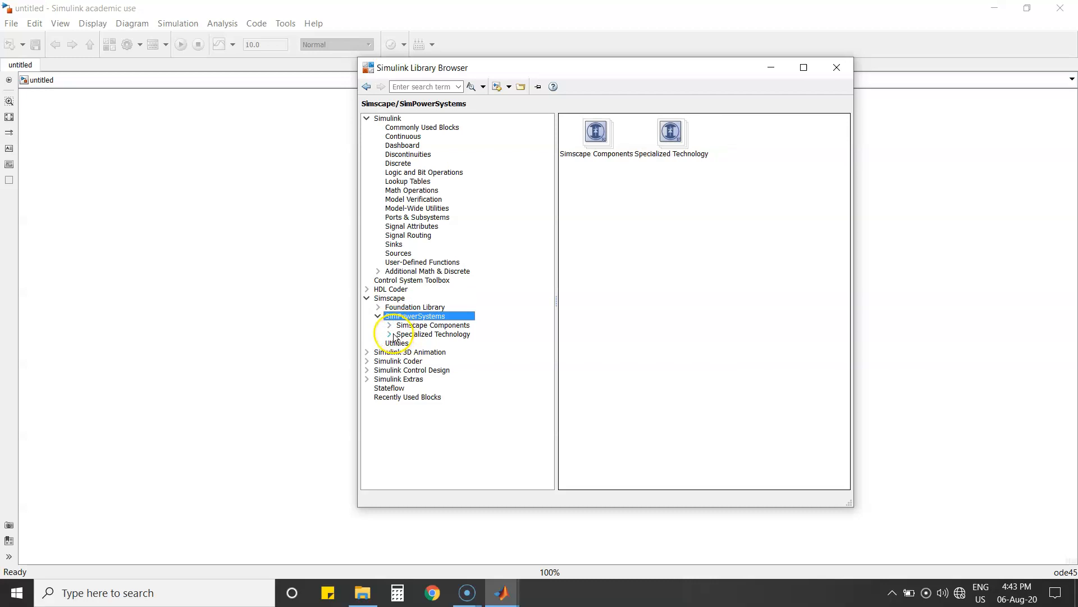
click(391, 334)
click(398, 335)
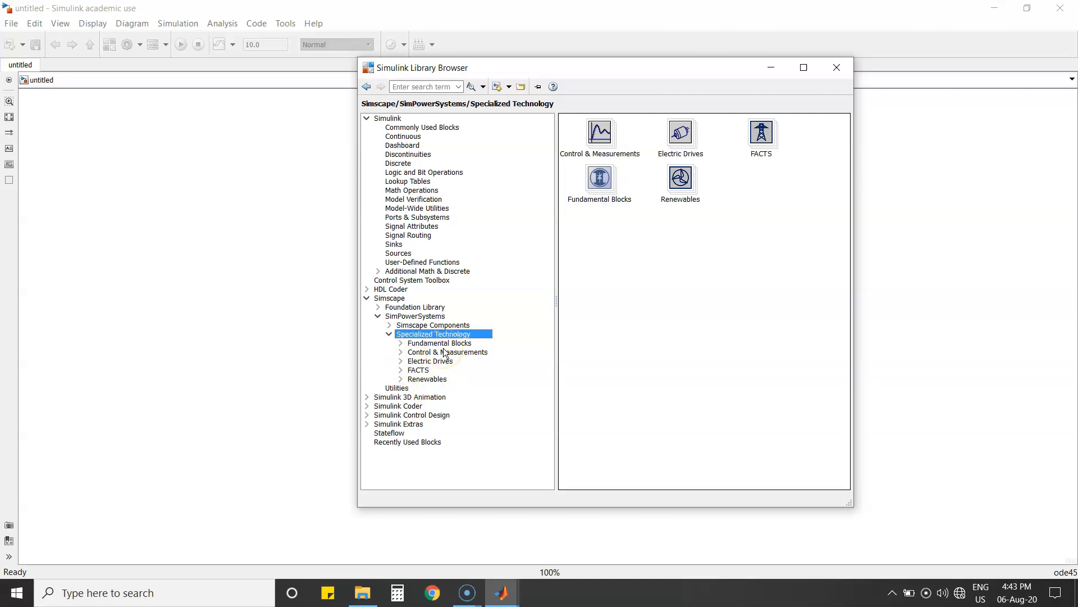
click(400, 343)
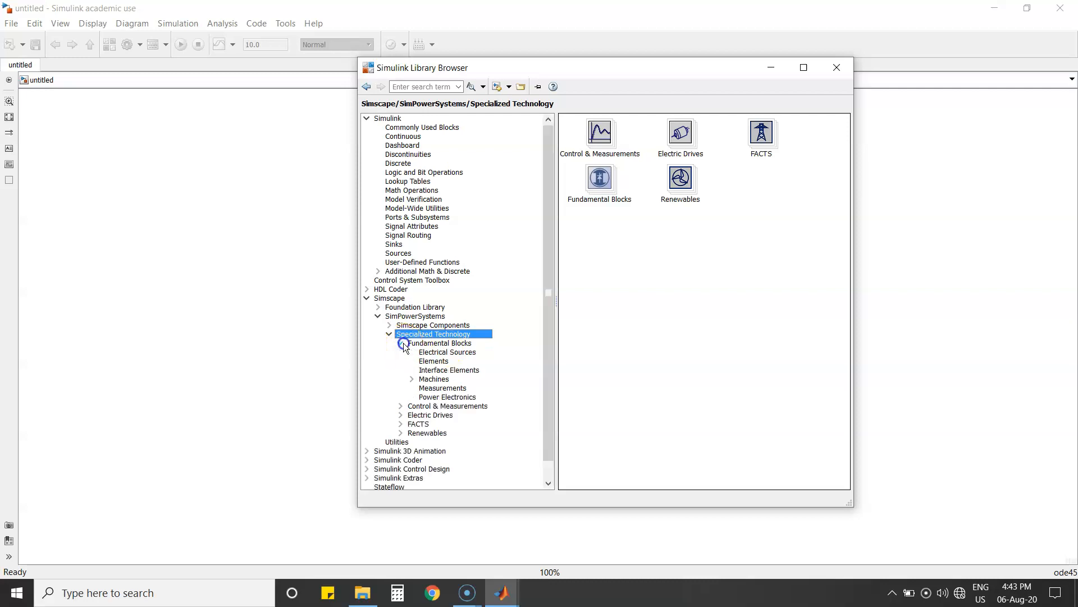
click(433, 353)
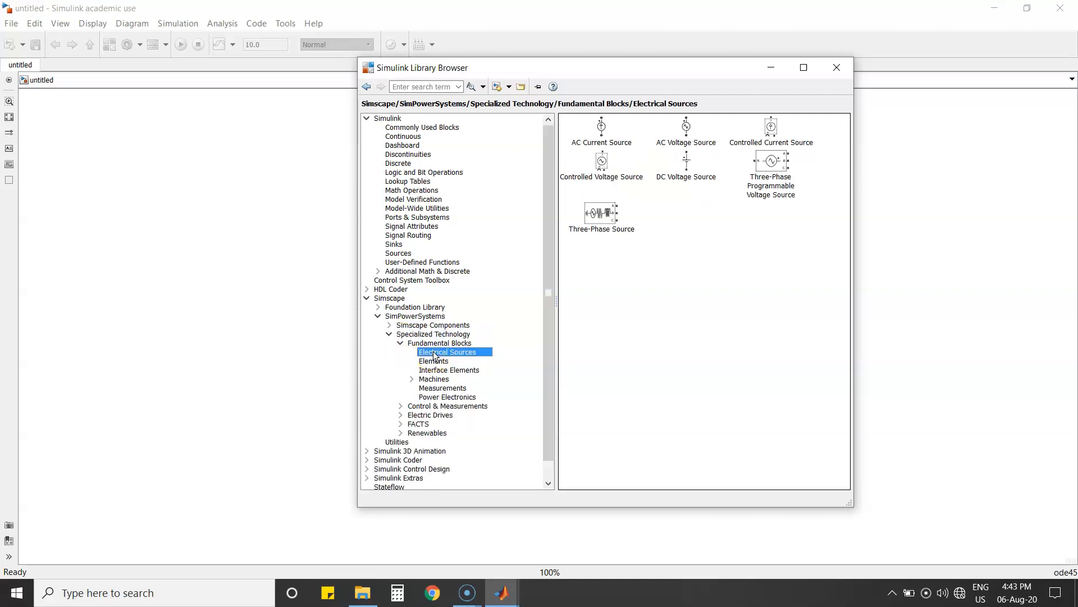
Step: Place an AC Voltage Source block in the upper-left area of the blank model
click(730, 253)
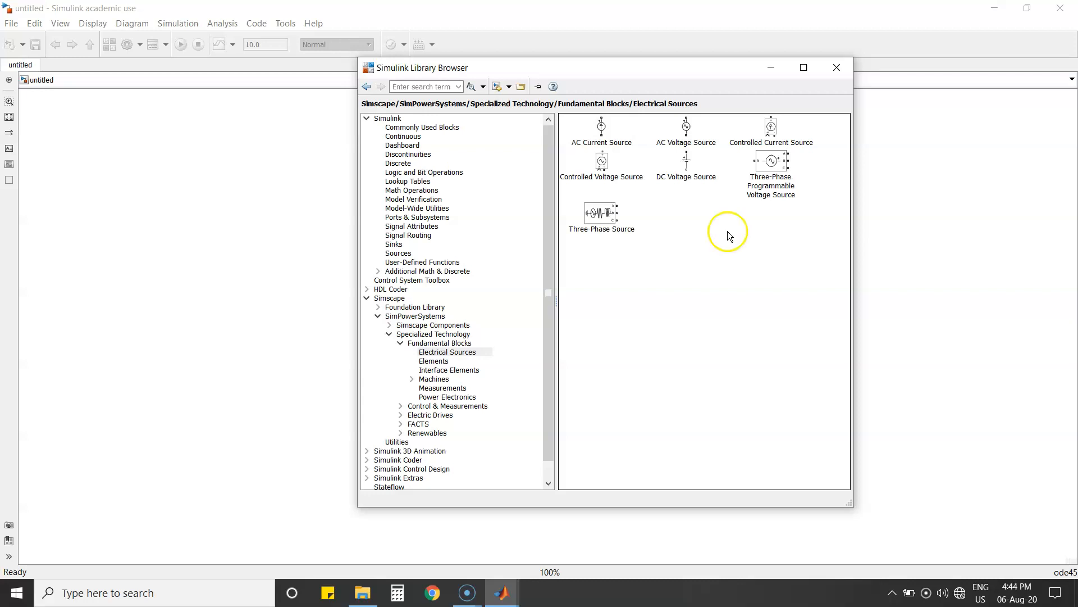
click(687, 142)
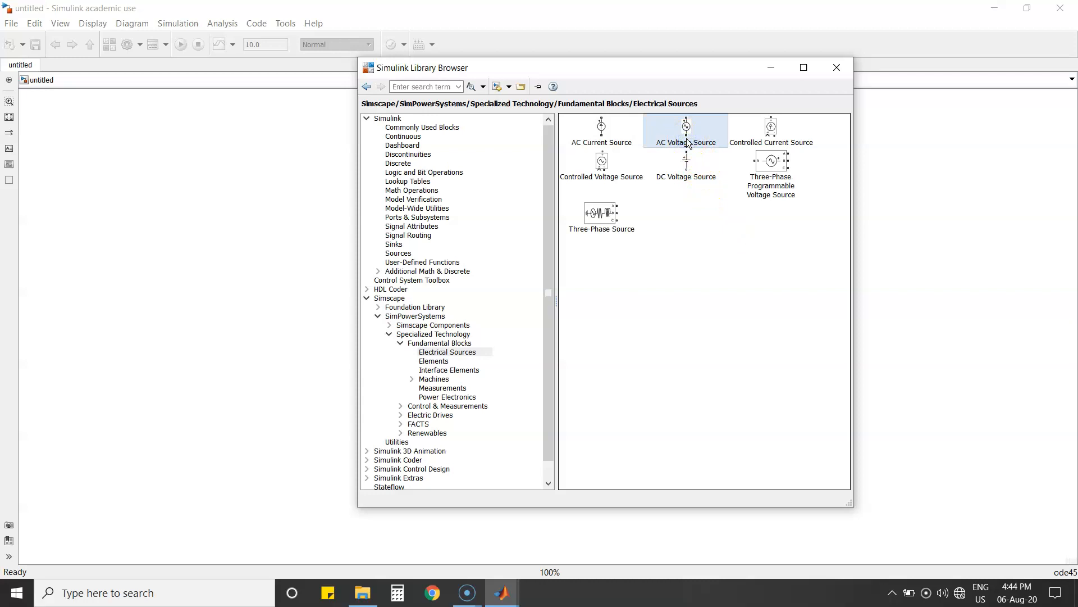
drag(686, 138, 290, 237)
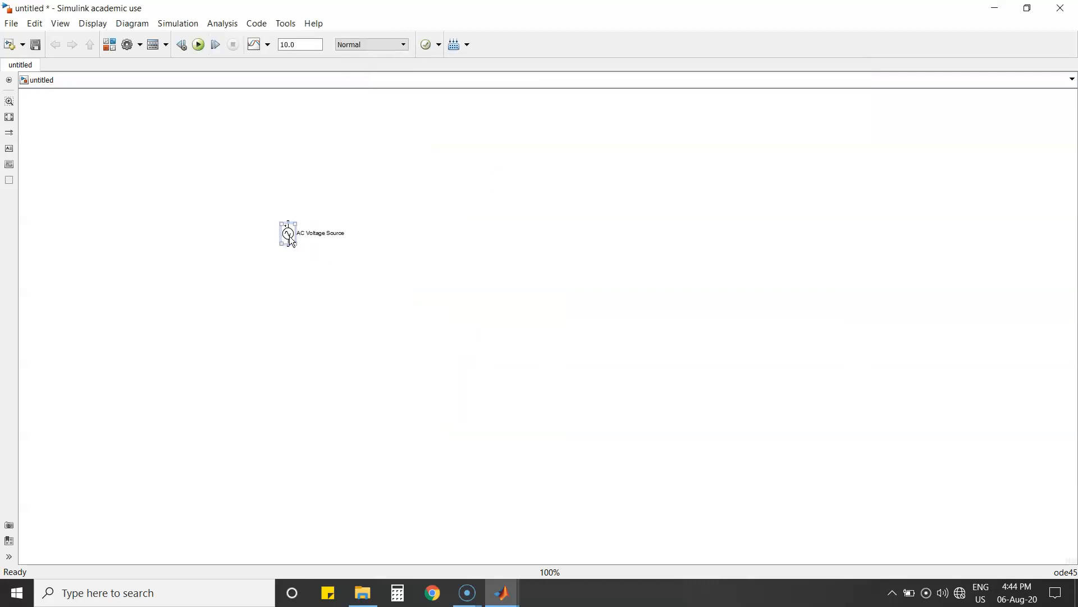
click(312, 268)
Step: Add a second AC Voltage Source block from the library to the model and select it
key(alt+Tab)
click(746, 279)
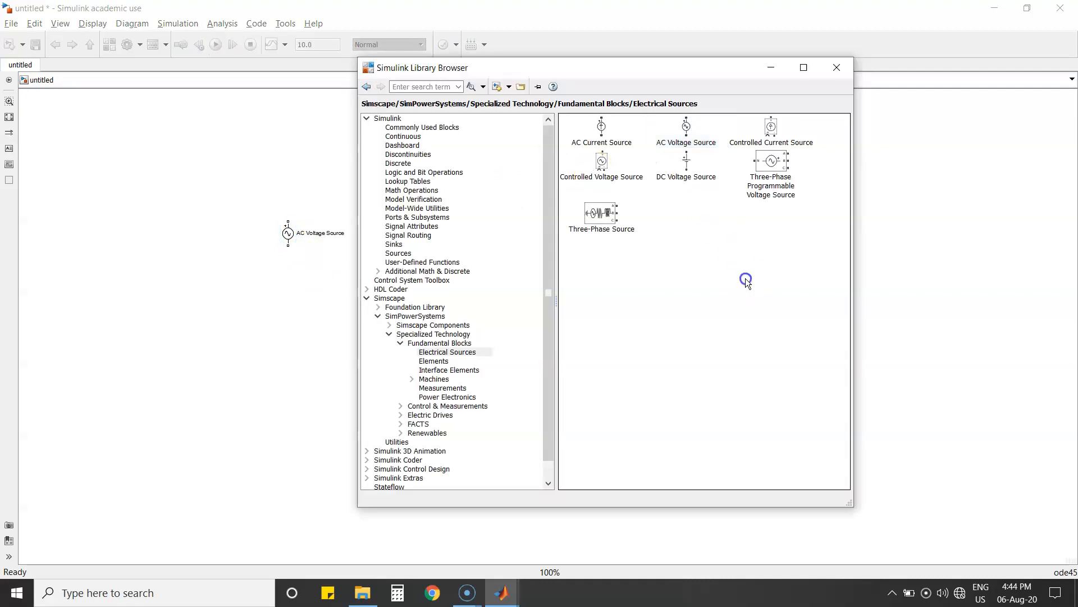
click(686, 129)
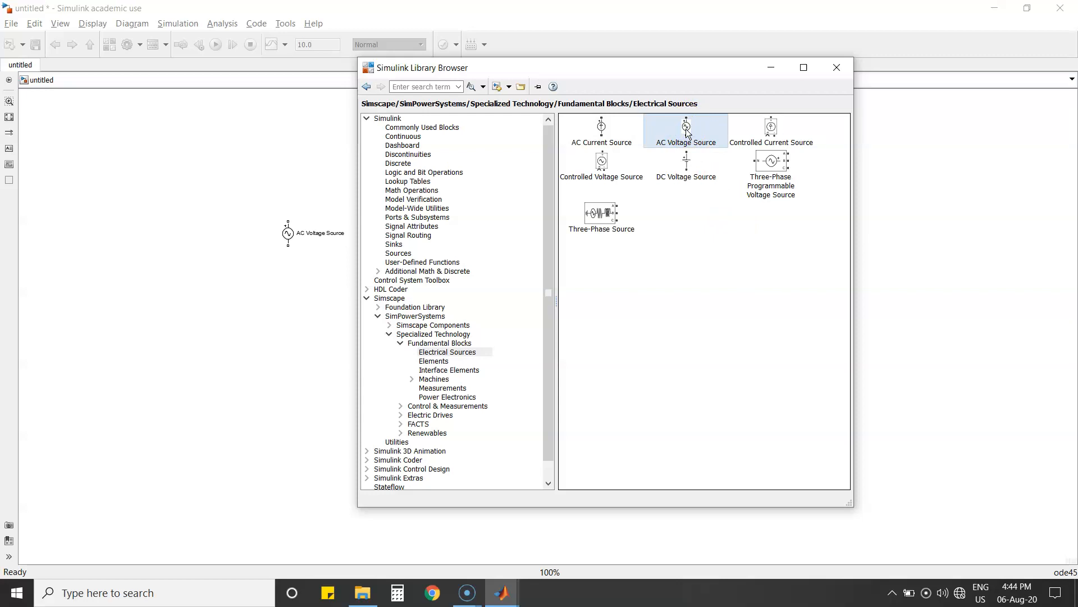
click(237, 335)
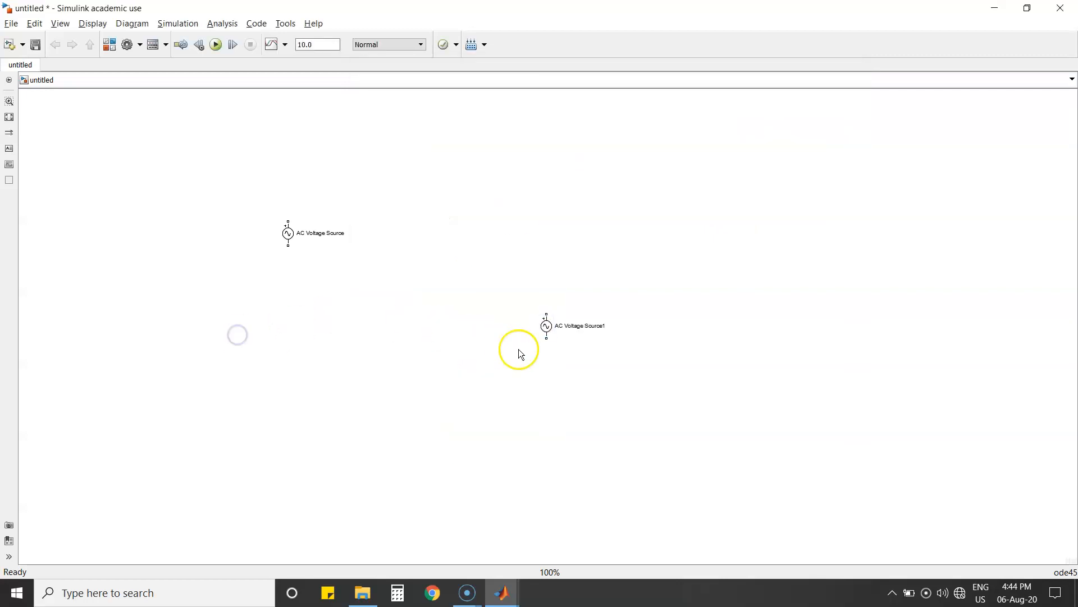
drag(587, 359, 482, 292)
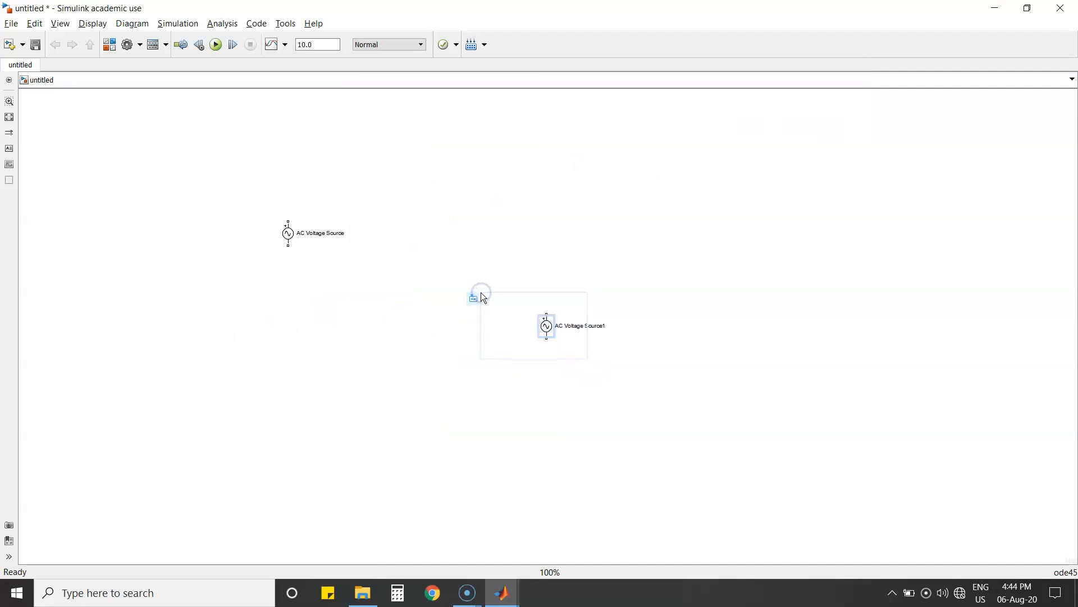
Step: Find the Series RLC Branch block in the Elements library and examine its parameters
key(alt+Tab)
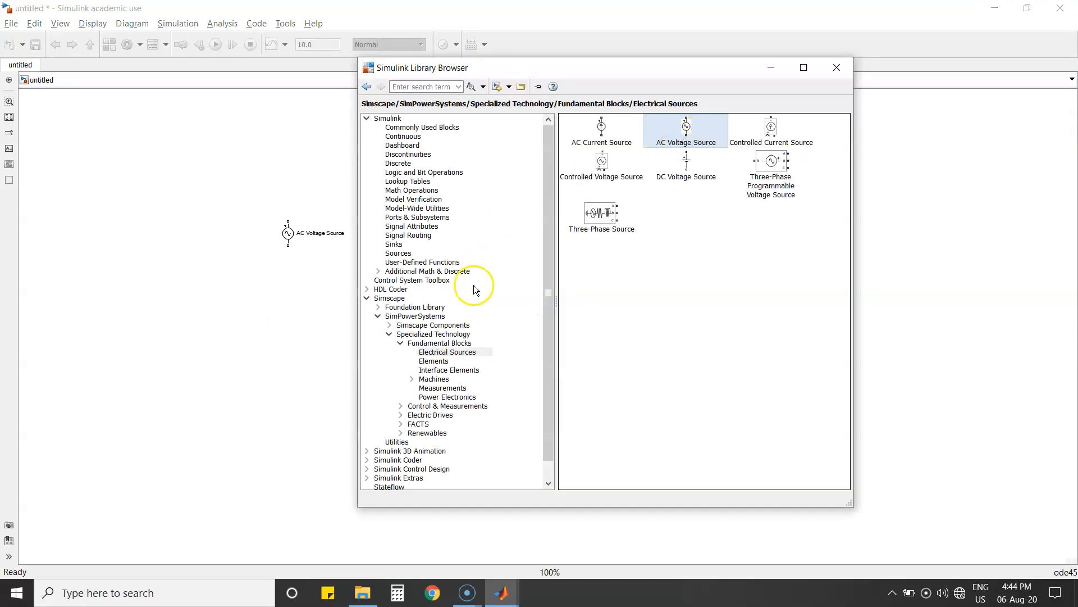
click(438, 362)
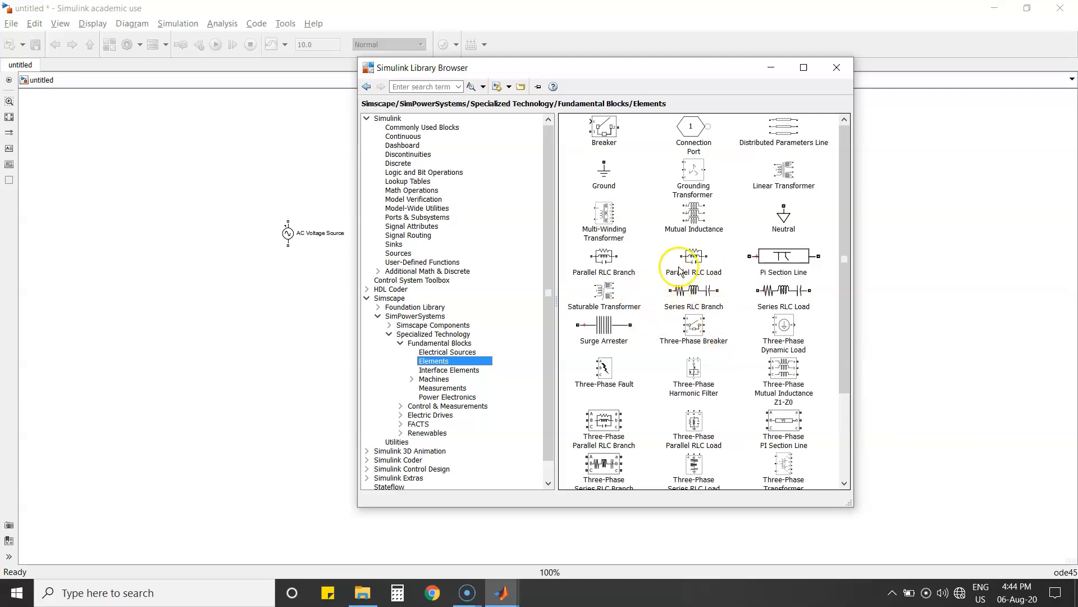
click(688, 296)
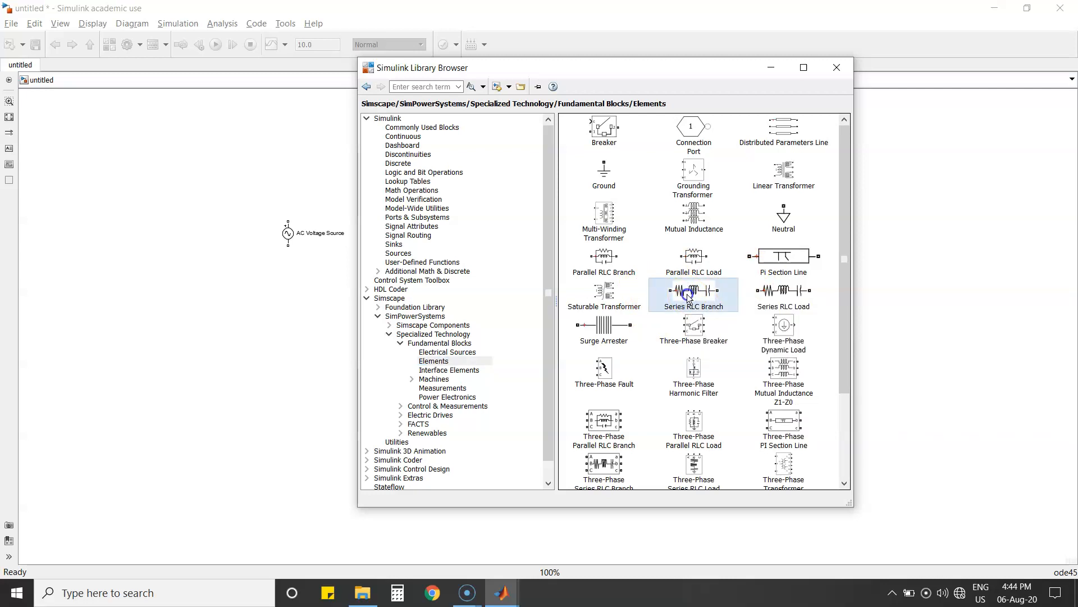
double_click(689, 298)
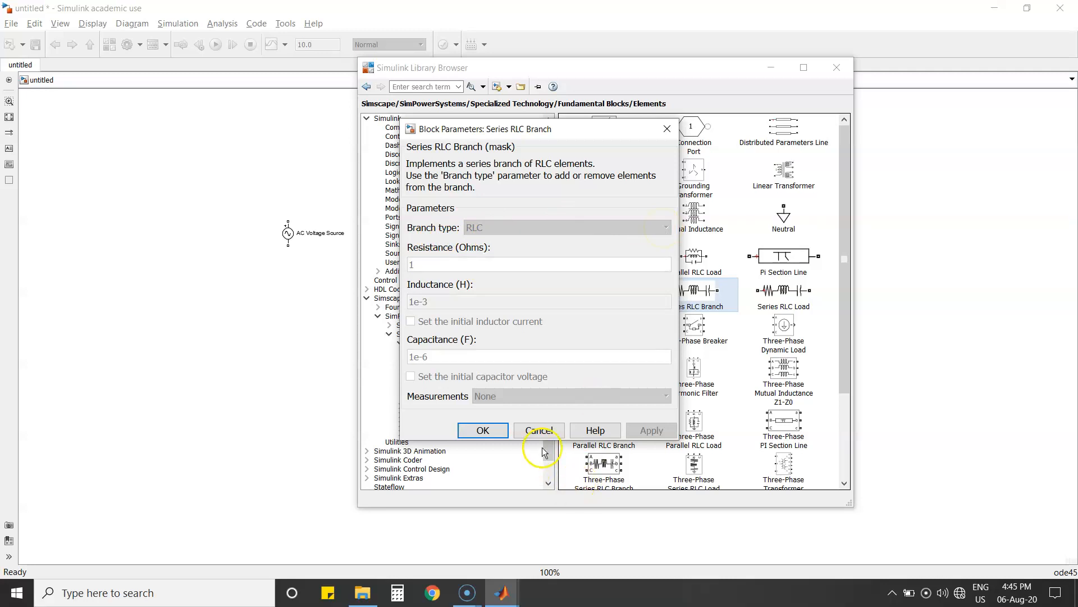
click(548, 430)
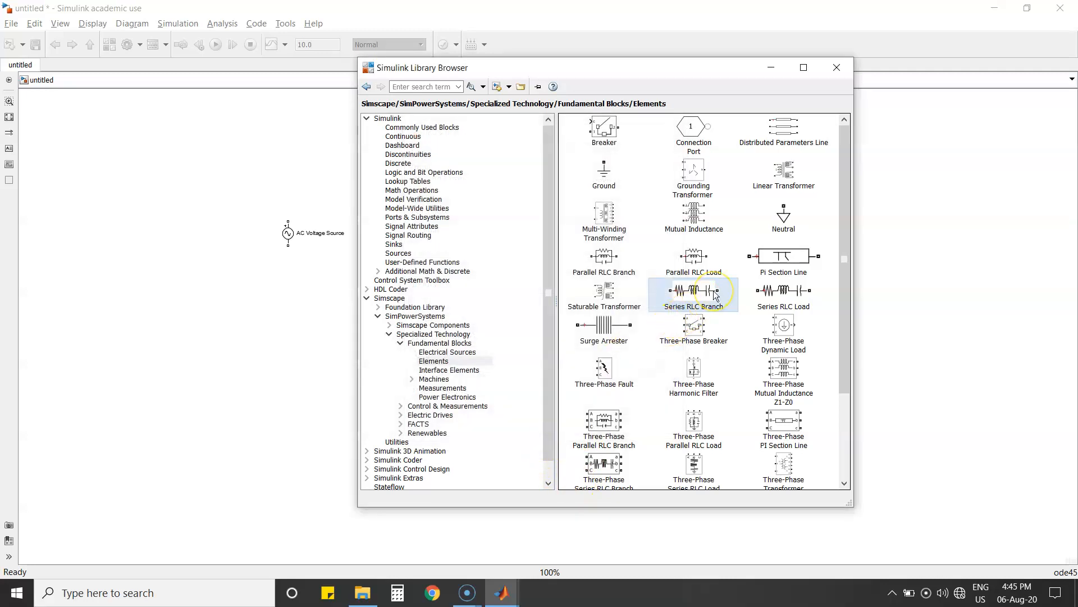
Step: Add a Series RLC Branch block to the model and review its branch type options, resistance, inductance and capacitance parameters
click(149, 339)
click(552, 322)
double_click(552, 322)
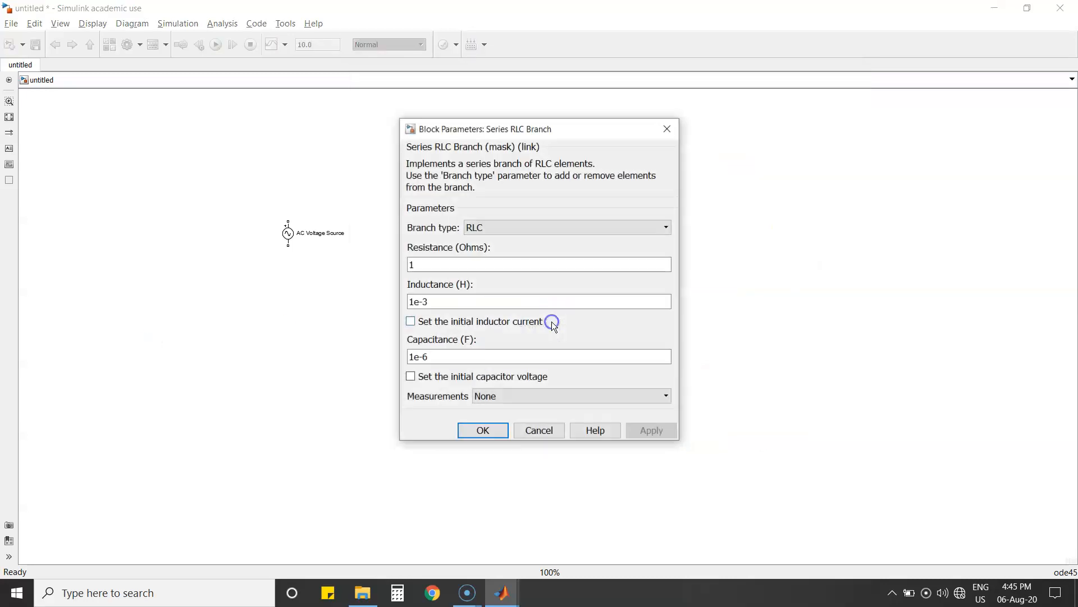
click(521, 227)
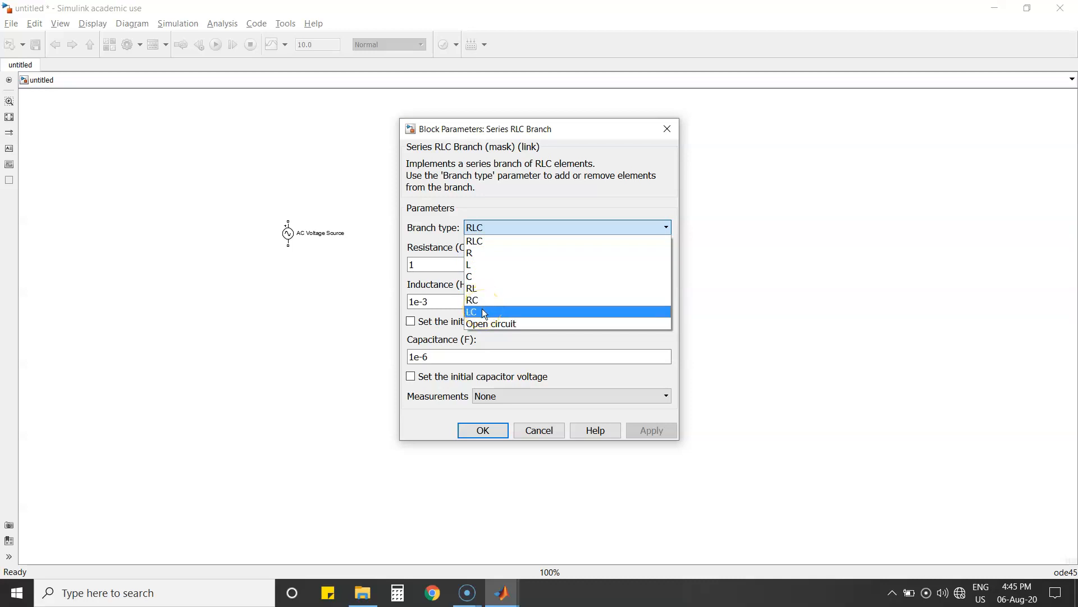
click(426, 245)
click(416, 266)
click(428, 301)
click(437, 355)
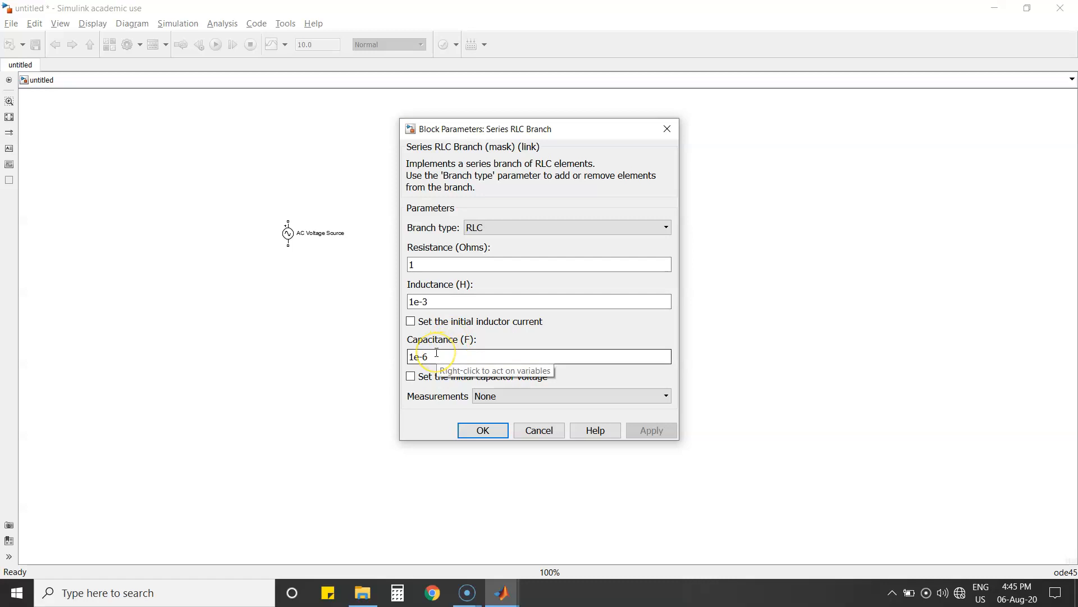
click(539, 431)
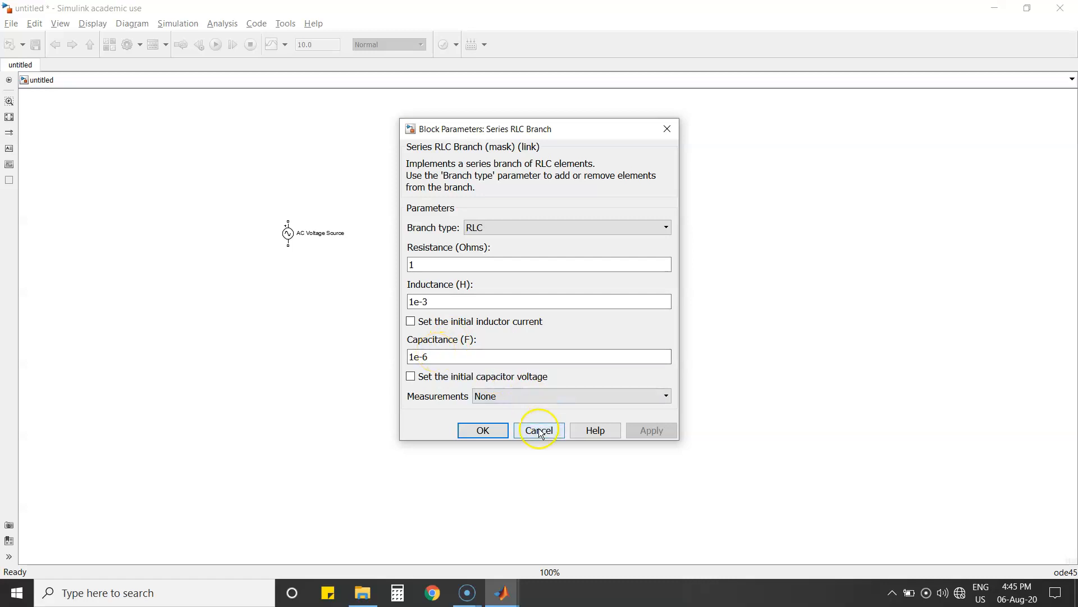
Step: Examine the parameters of the Series RLC Load block in the Elements library for comparison with the Series RLC Branch
key(alt+Tab)
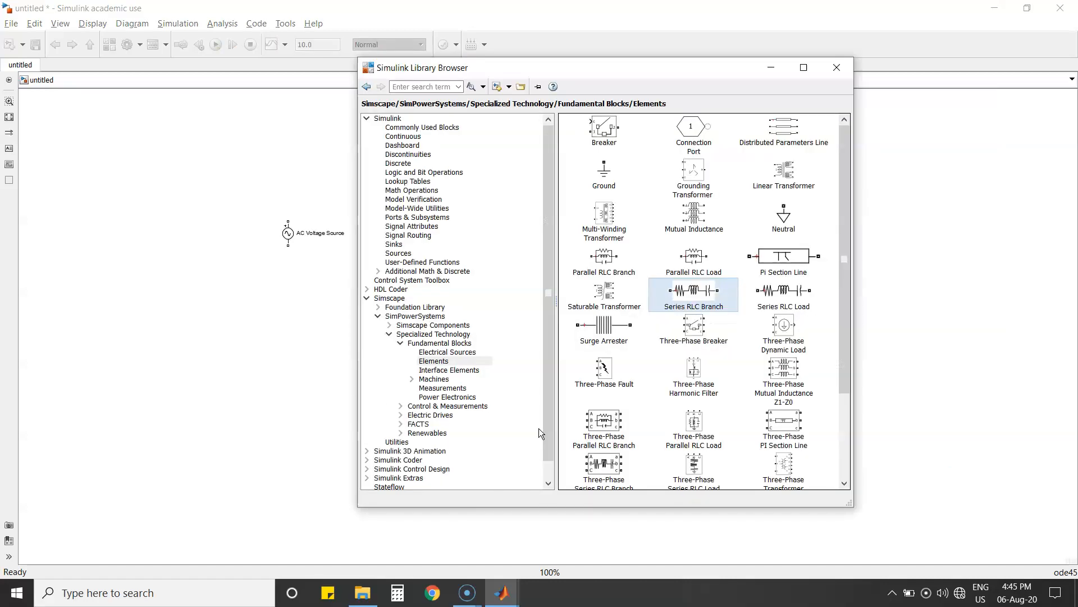
double_click(787, 293)
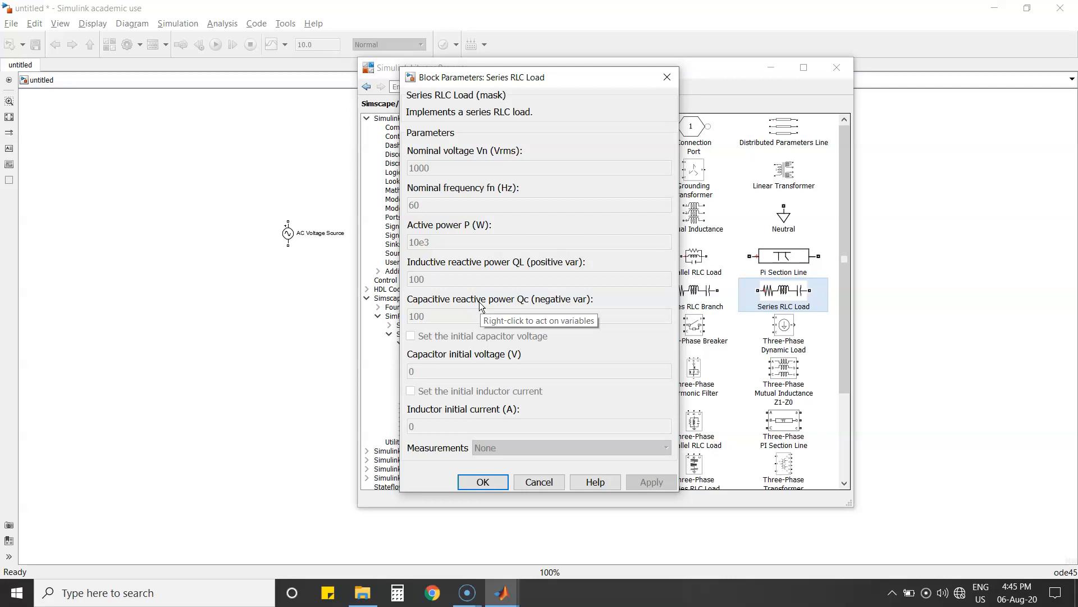
click(540, 482)
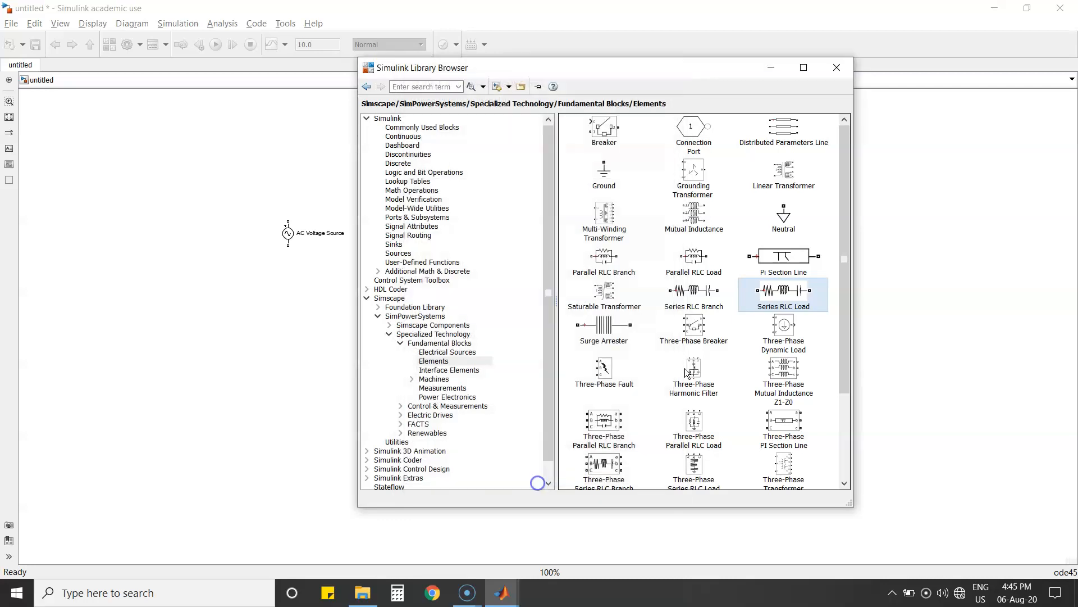
click(709, 297)
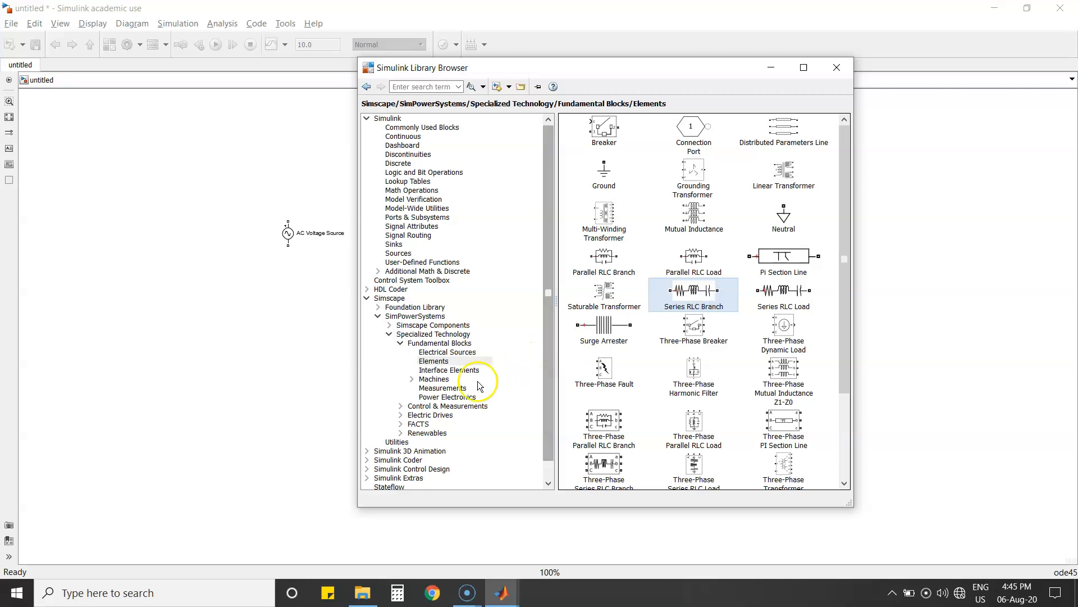
Step: Locate the Current Measurement and Voltage Measurement blocks in the Measurements library
click(449, 388)
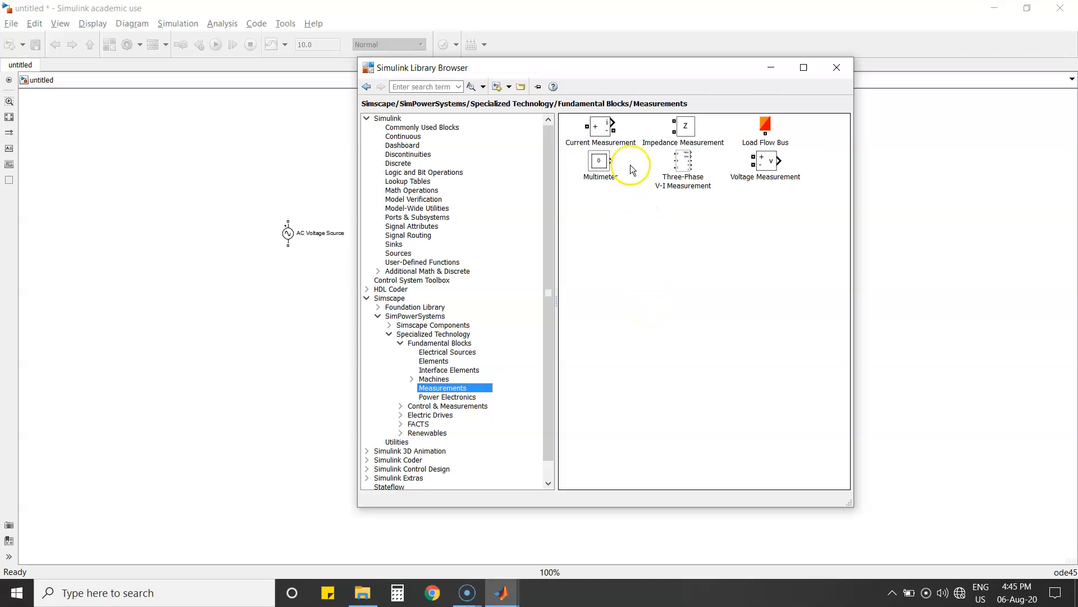
click(603, 134)
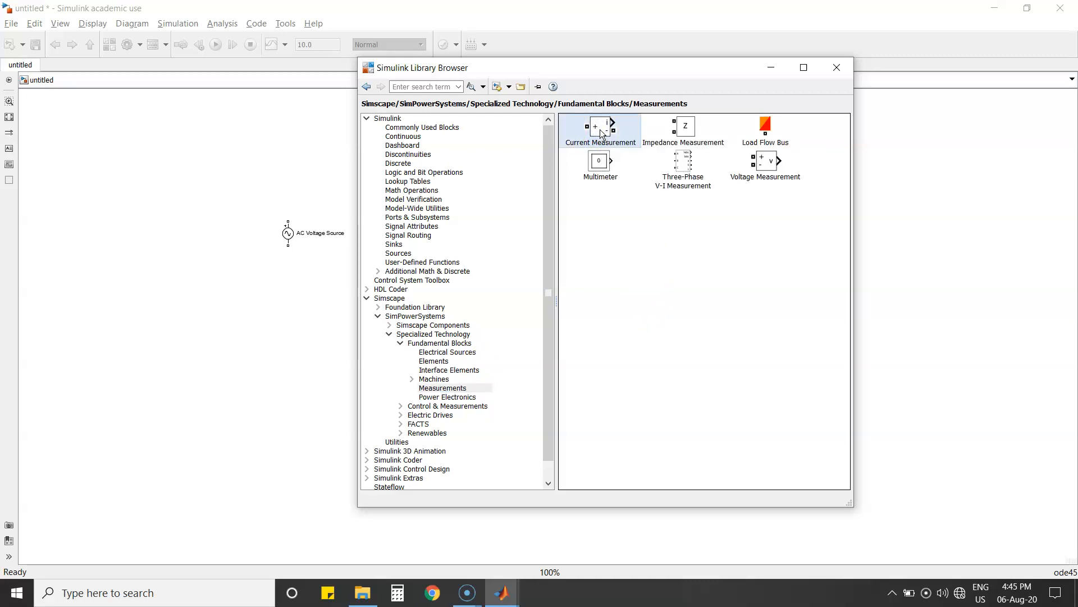
click(768, 166)
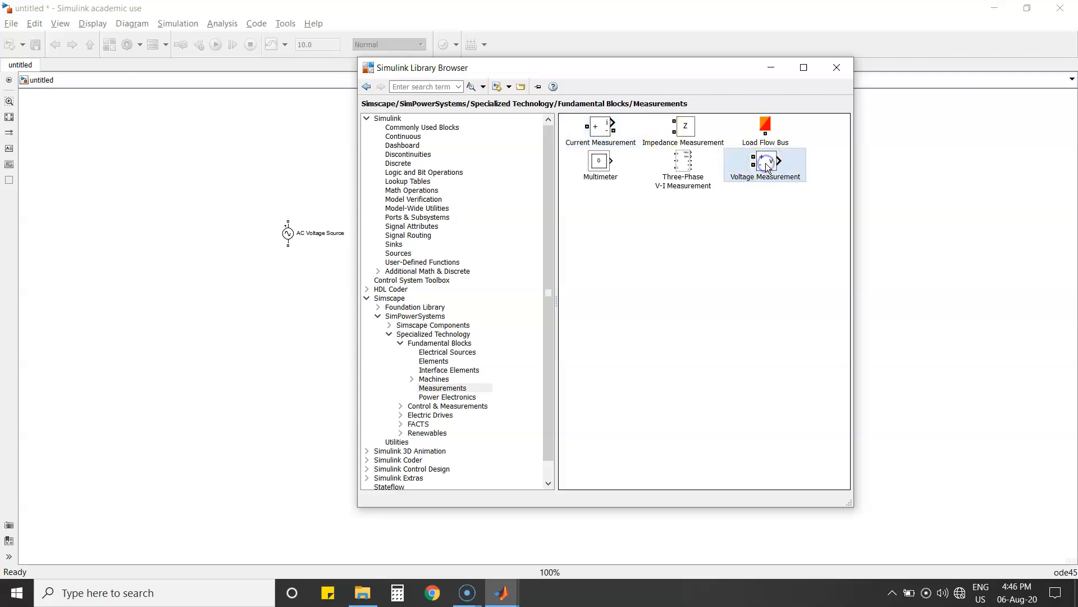
Step: Add Current Measurement and Voltage Measurement blocks to the model, plus a Thyristor from the Power Electronics library
click(609, 133)
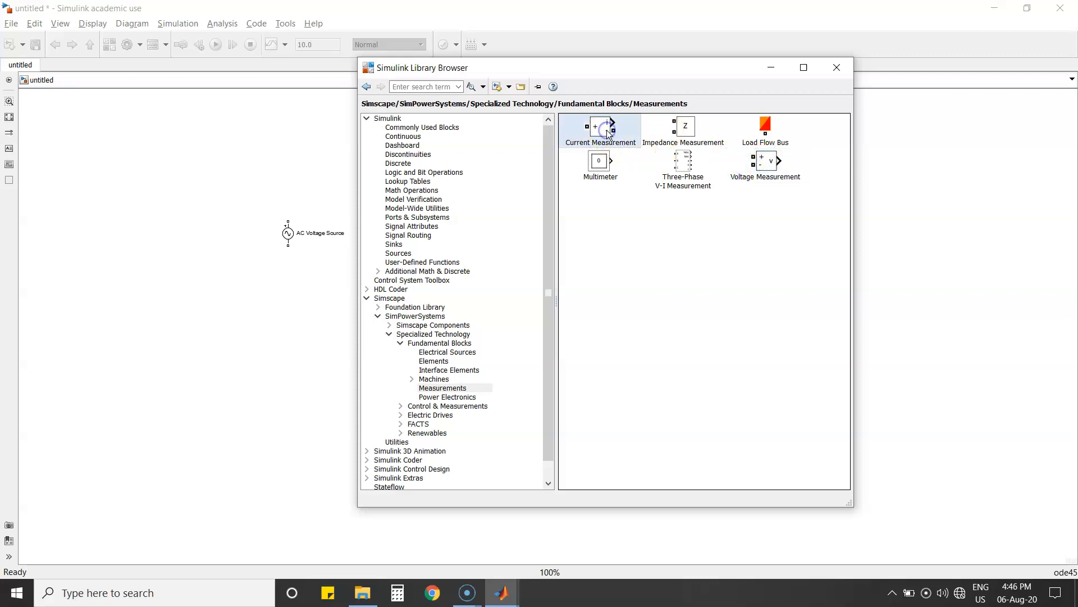
click(763, 169)
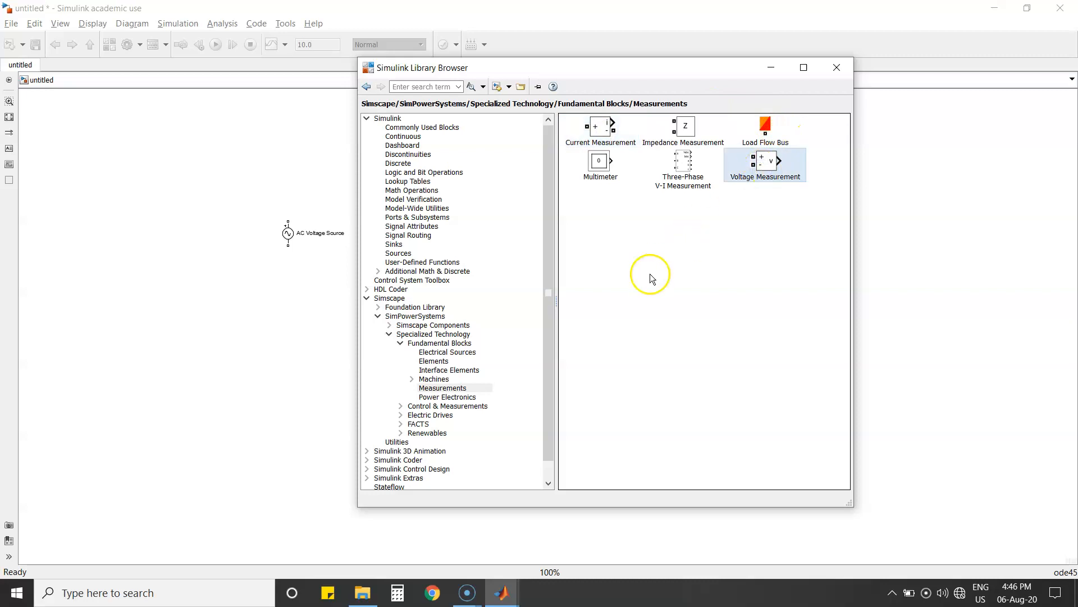
click(458, 398)
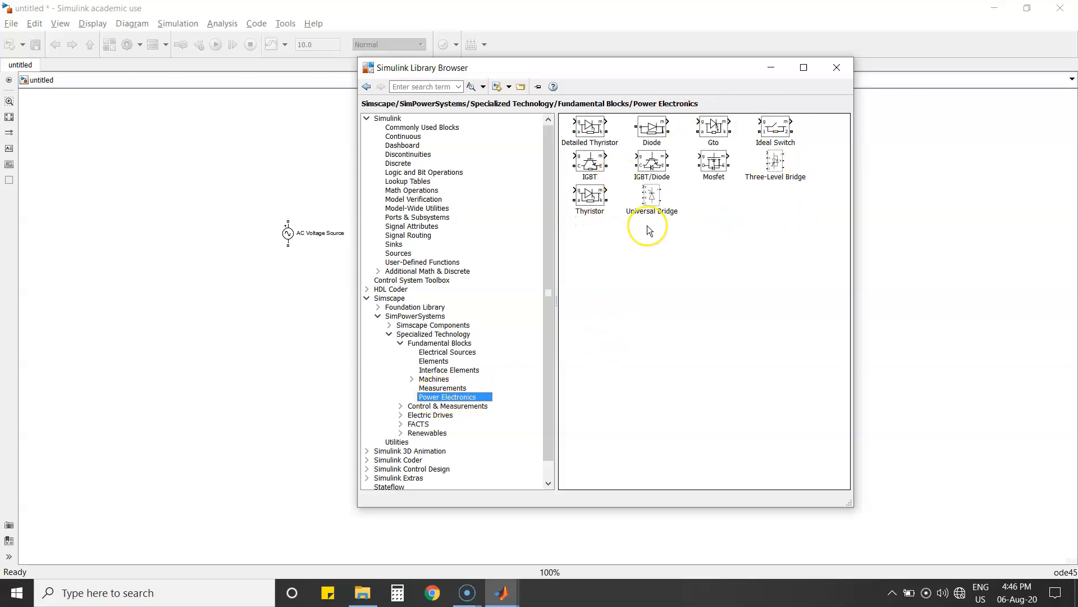
click(604, 207)
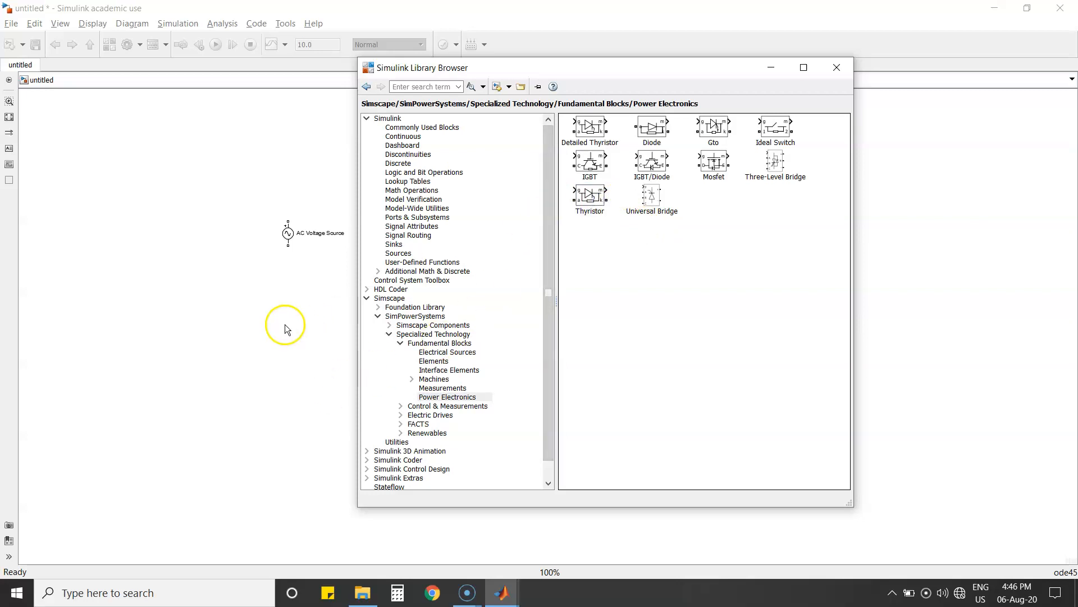
Step: Add a Pulse Generator from the Simulink Sources library and a Scope from the Sinks library to the model
click(400, 254)
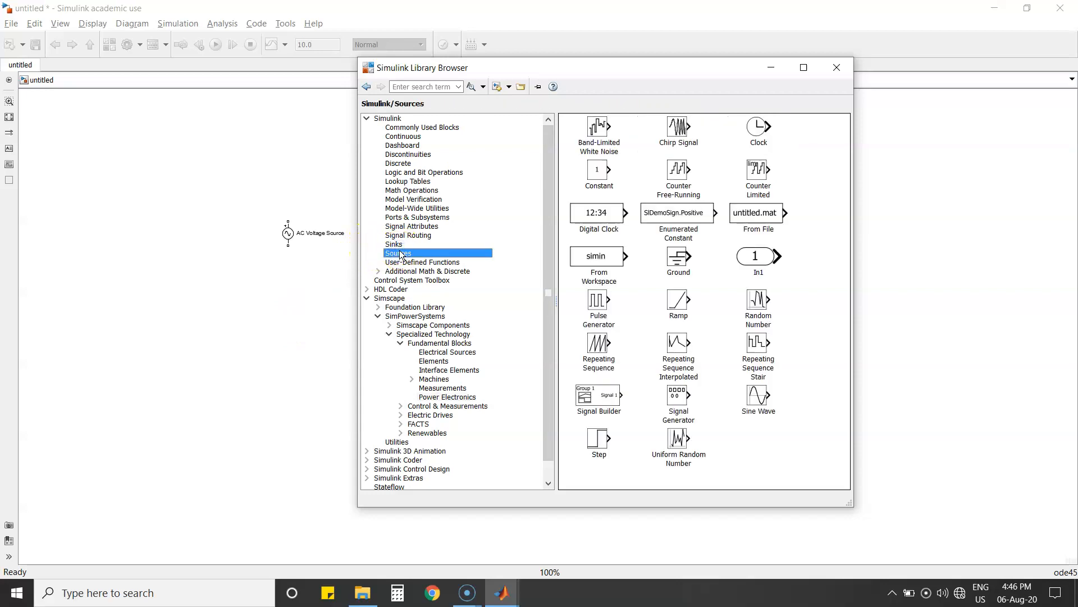
click(609, 301)
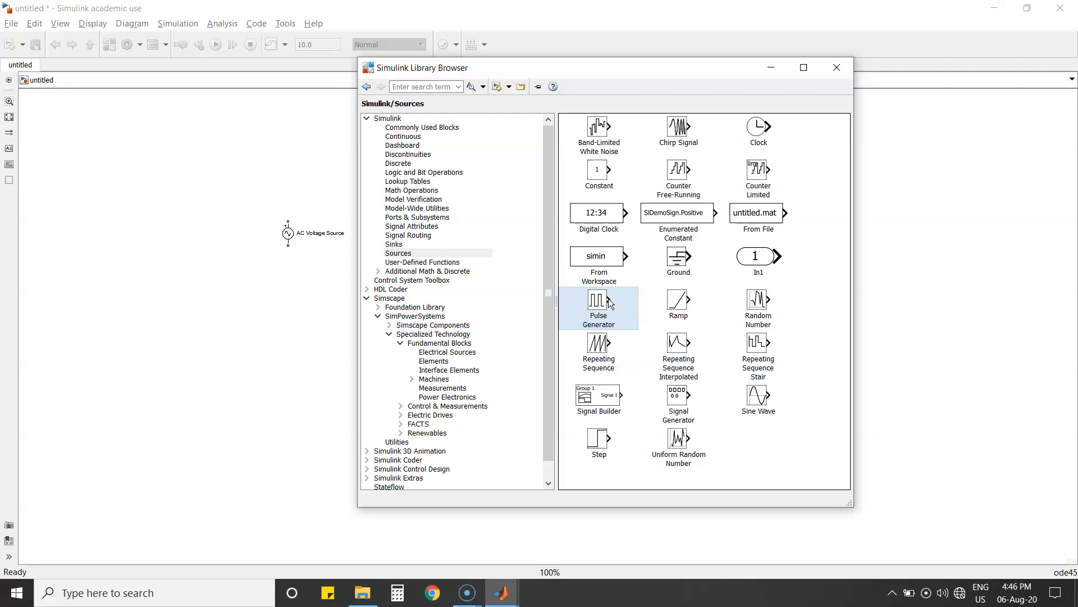
click(396, 244)
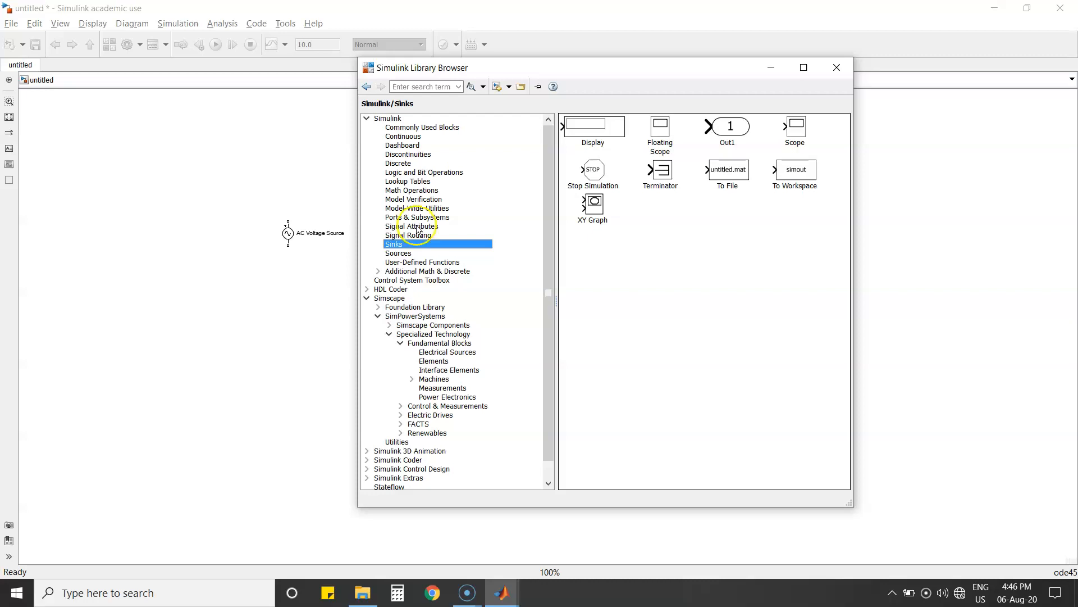
click(795, 135)
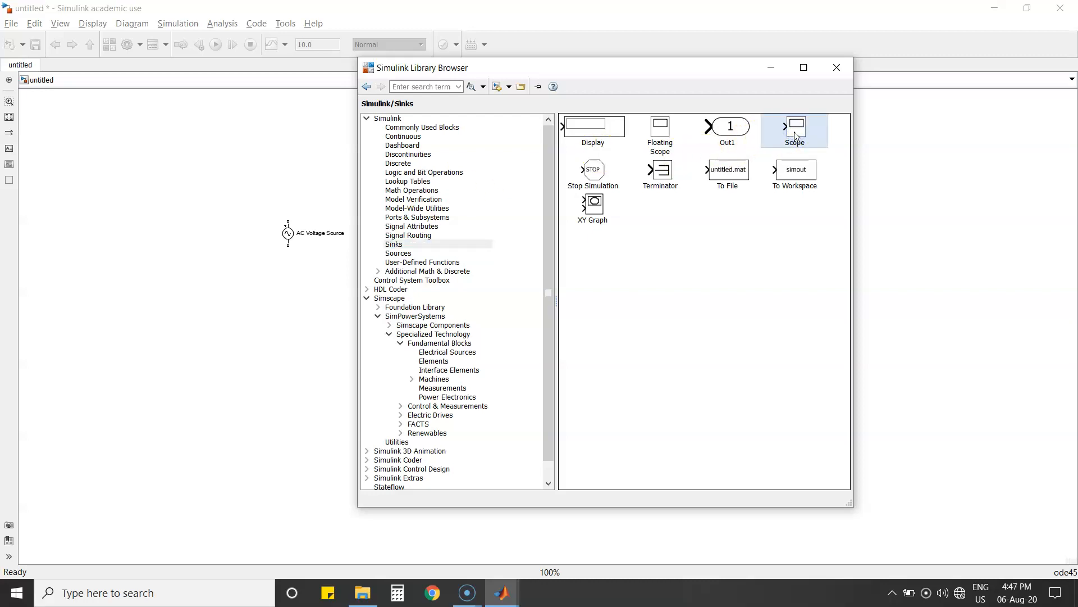
click(782, 67)
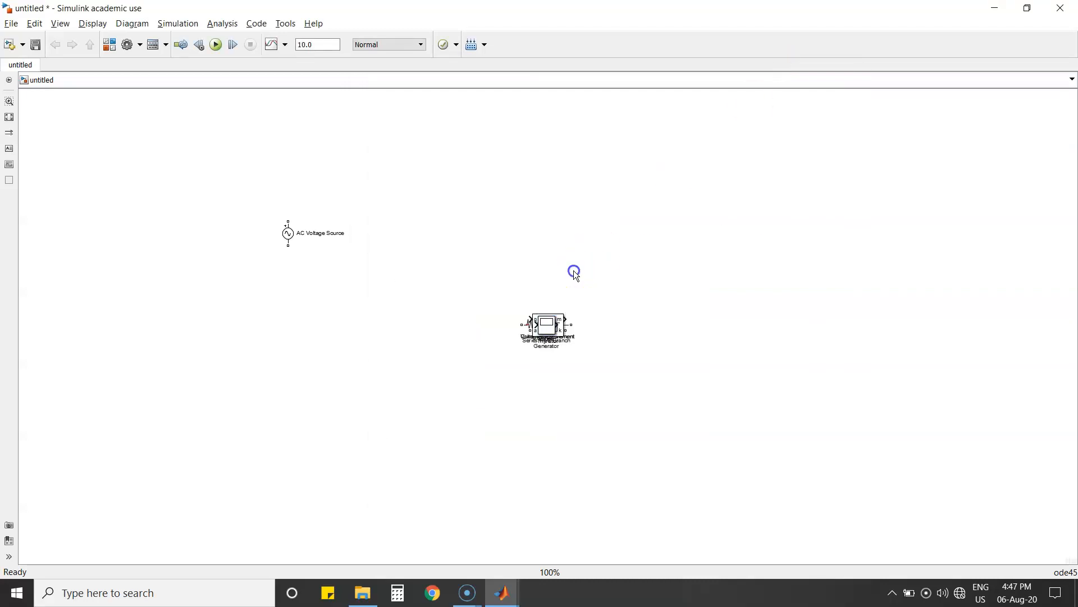
Step: Spread out the stacked Scope, Pulse Generator, Thyristor, measurement and Series RLC Branch blocks across the canvas
drag(545, 325, 602, 247)
click(547, 326)
drag(548, 326, 637, 331)
click(549, 325)
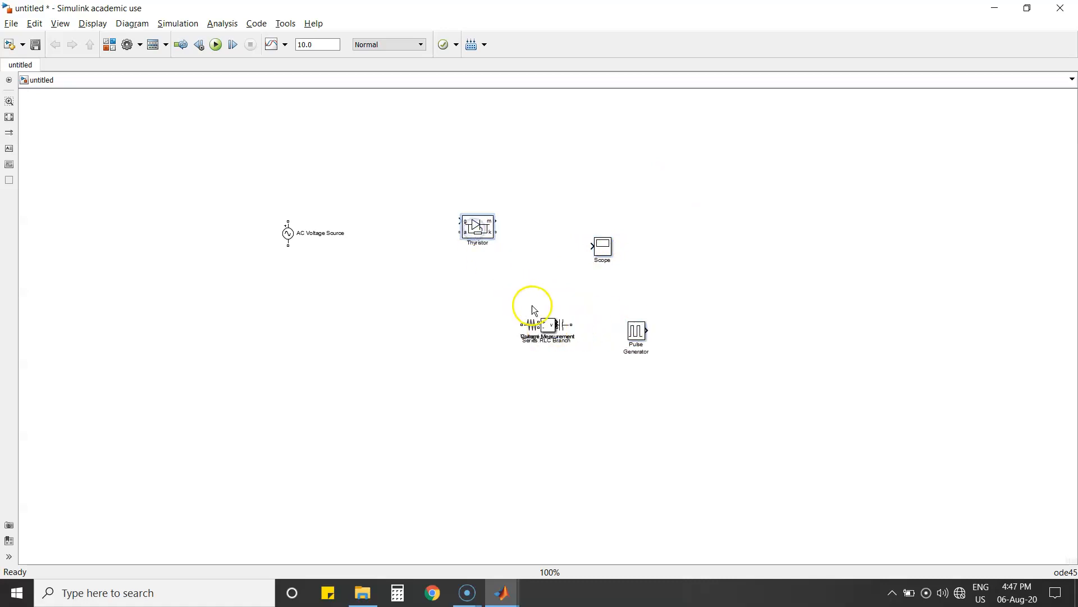
drag(543, 321, 556, 289)
drag(641, 299, 659, 294)
click(549, 325)
drag(549, 325, 518, 348)
Step: Wire the AC Voltage Source's positive terminal to the Thyristor's anode and the Thyristor's cathode to the Current Measurement block
drag(482, 235, 378, 171)
mouse_move(287, 224)
mouse_down()
mouse_move(301, 181)
mouse_move(357, 174)
mouse_up()
click(437, 218)
click(536, 217)
drag(537, 219, 466, 182)
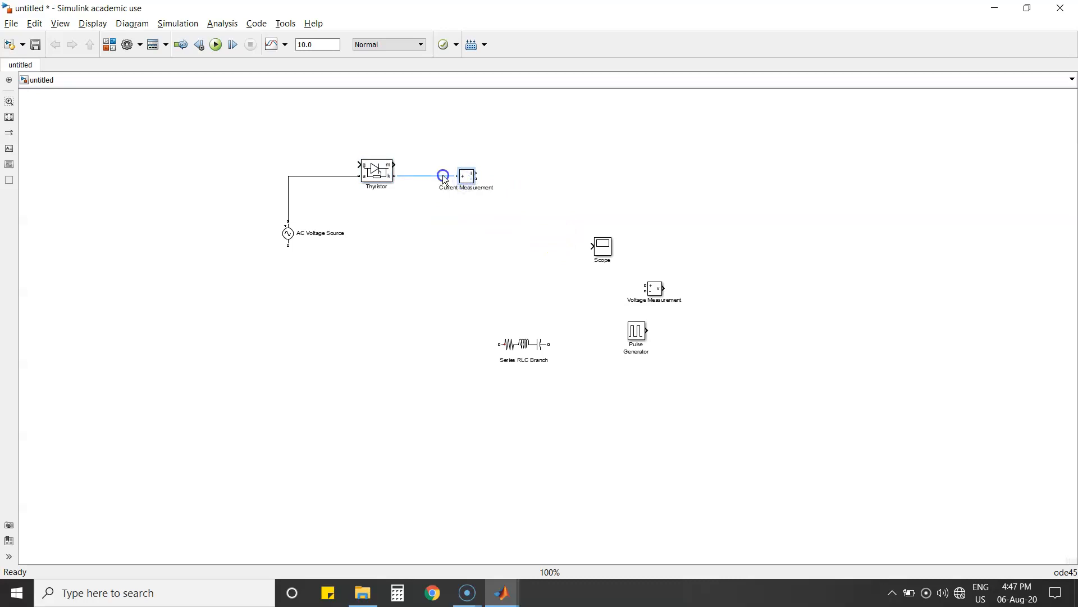
Step: Rotate the Series RLC Branch vertically, wire it between the Current Measurement output and the AC source's return terminal, and move the Scope away from it
click(541, 344)
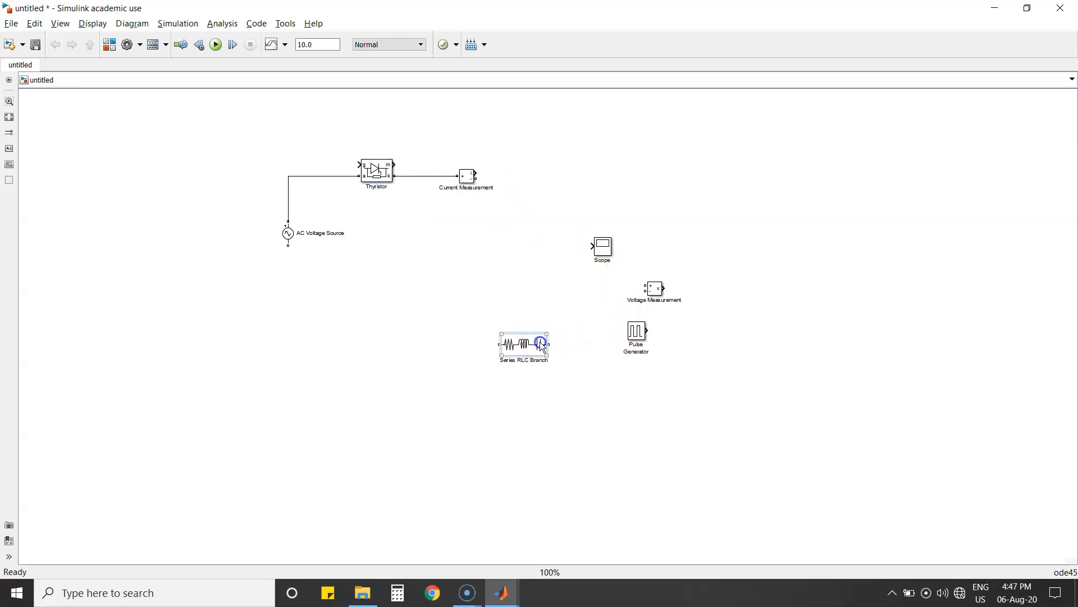
key(ctrl+r)
click(521, 338)
mouse_move(519, 336)
mouse_down()
mouse_move(537, 278)
mouse_move(532, 229)
mouse_move(507, 183)
mouse_move(479, 177)
mouse_up()
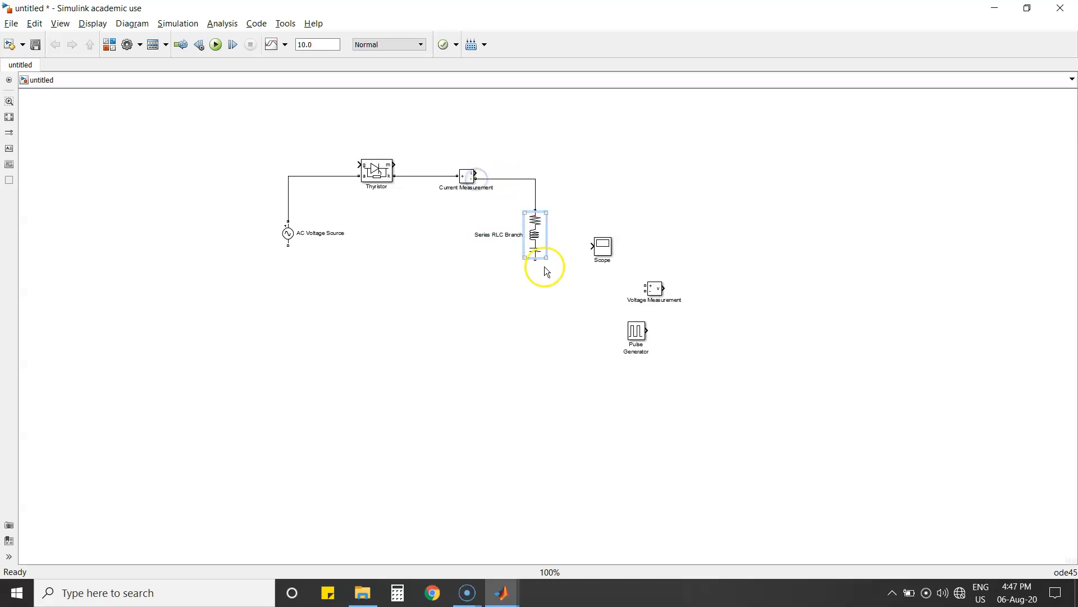
drag(536, 260, 287, 246)
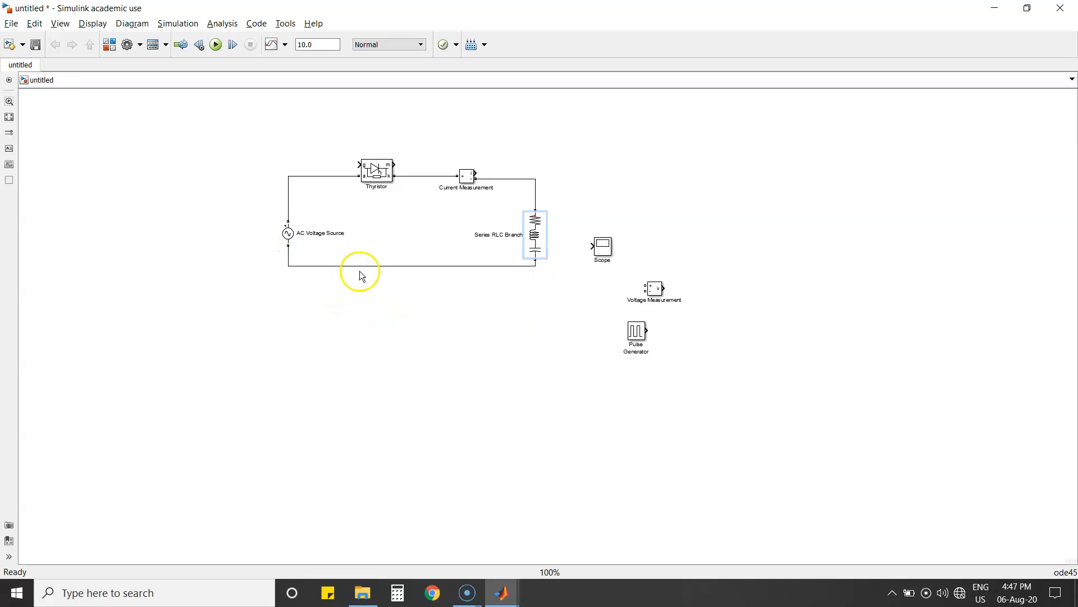
drag(377, 265, 378, 280)
drag(604, 241, 709, 229)
Step: Set the Series RLC Branch to branch type R with a resistance of 100 ohms
double_click(534, 232)
click(524, 227)
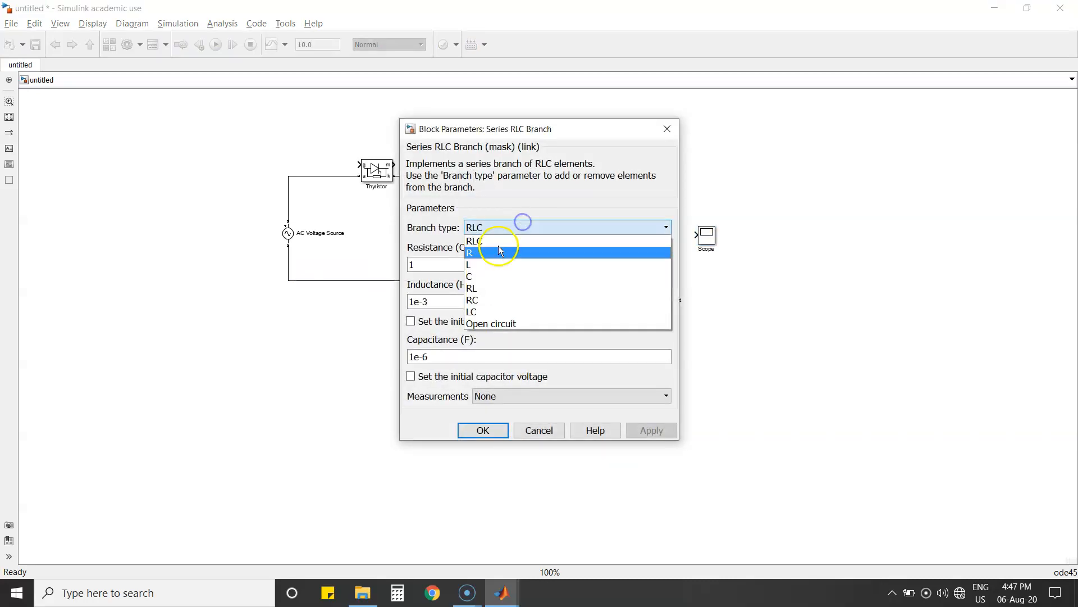
click(478, 249)
click(461, 262)
text(100)
key(Return)
click(534, 315)
Step: Place the Voltage Measurement block beside the resistor and connect its two inputs across the resistor's terminals
drag(655, 296, 534, 193)
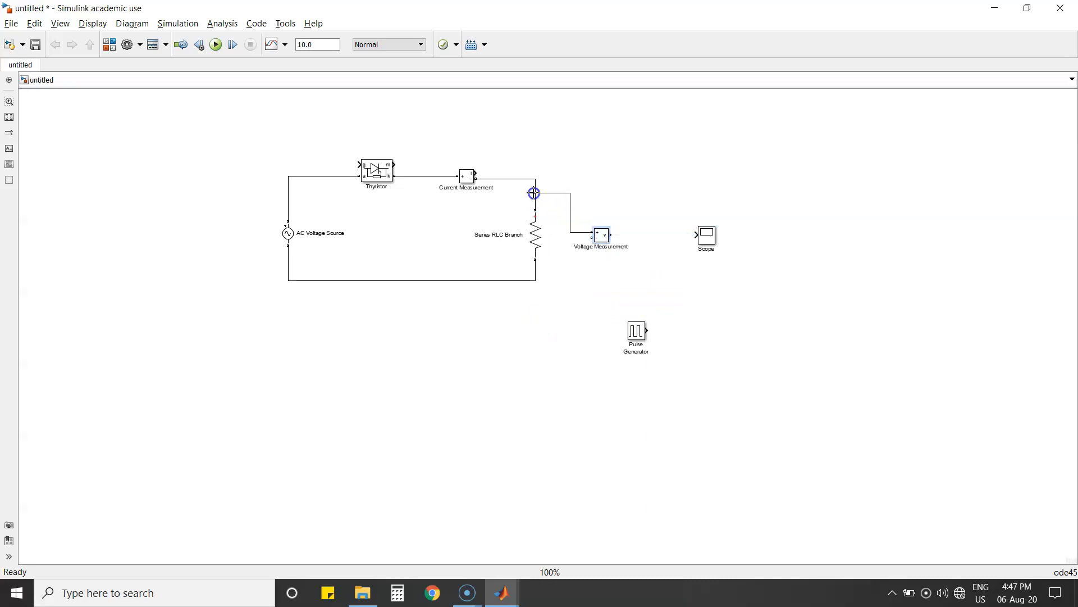
drag(594, 236, 537, 272)
click(591, 282)
Step: Place the Pulse Generator above the AC Voltage Source and connect its output to the Thyristor's gate
click(642, 333)
mouse_move(642, 333)
mouse_down()
mouse_move(311, 139)
mouse_move(361, 170)
mouse_up()
click(446, 340)
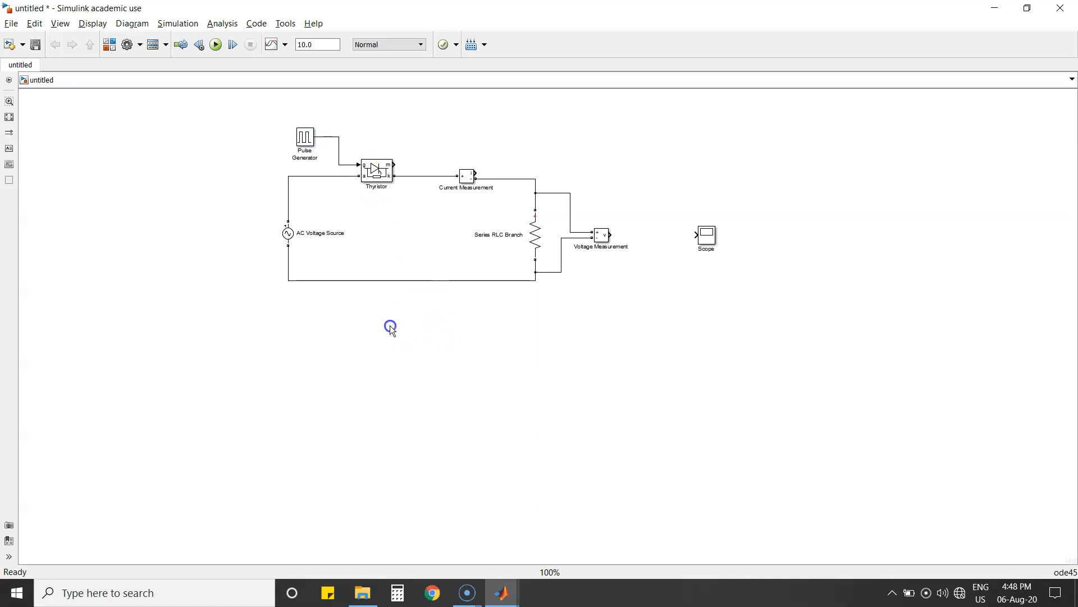
Step: Move the Scope closer to the Voltage Measurement block, level with its output
click(58, 24)
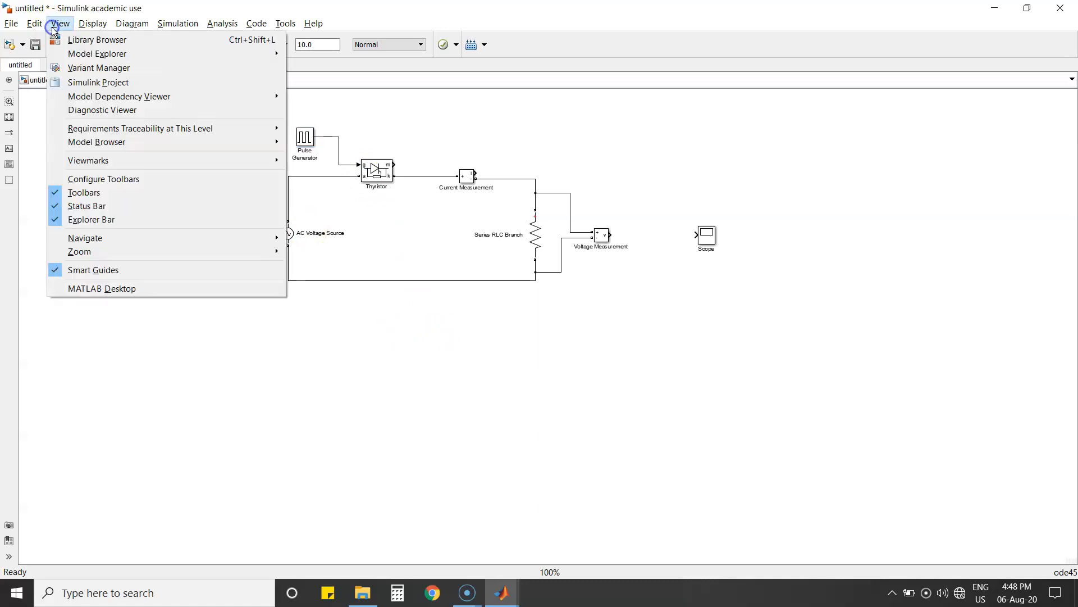
click(194, 252)
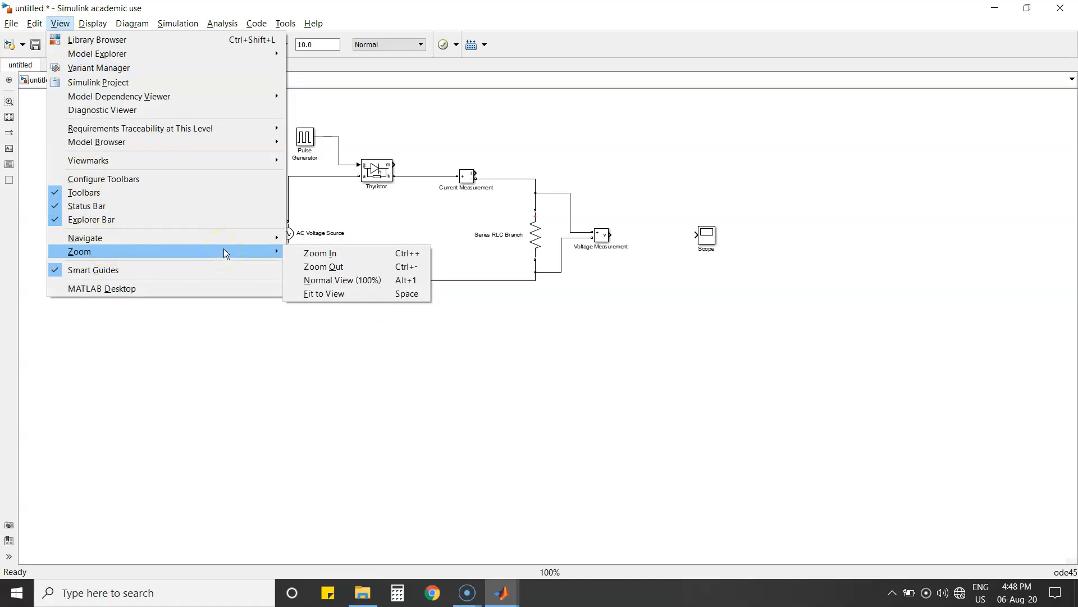
click(336, 293)
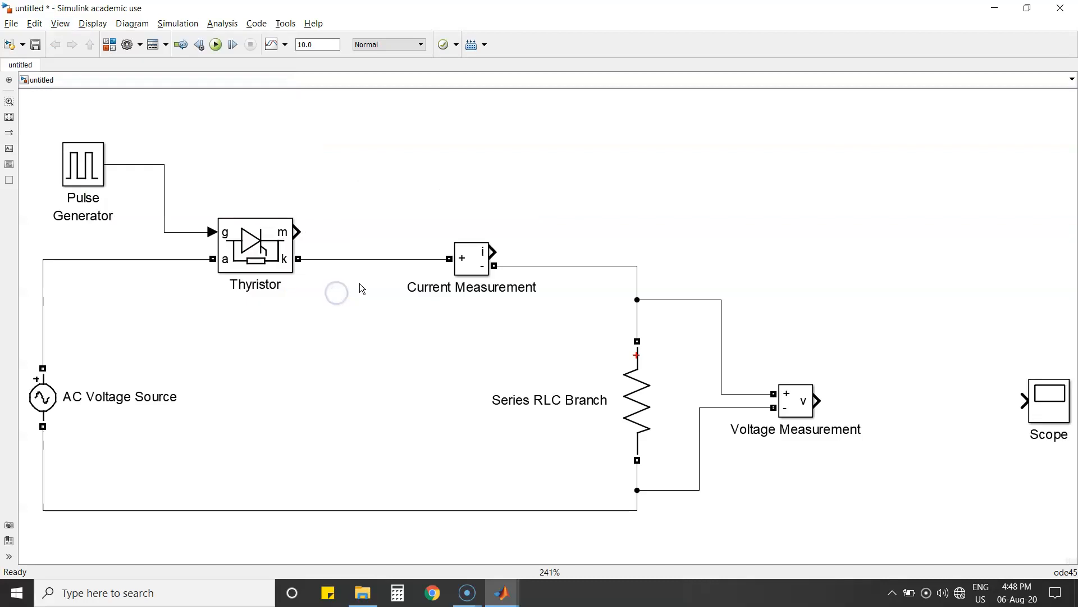
click(1051, 410)
drag(1052, 412, 970, 407)
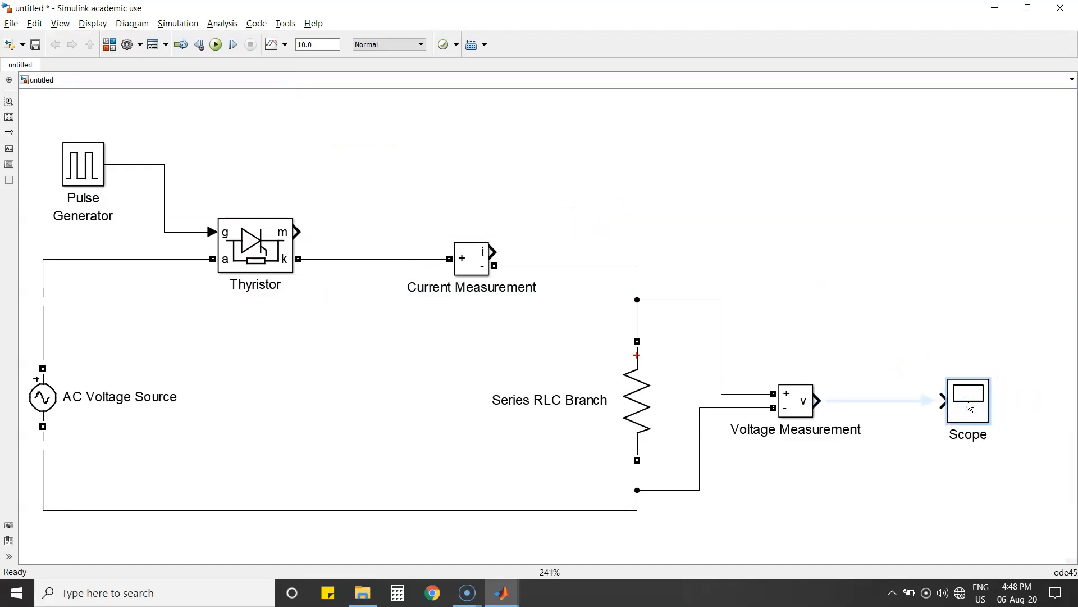
Step: Set the Scope's number of axes to 4 and turn off the data points limit
double_click(966, 400)
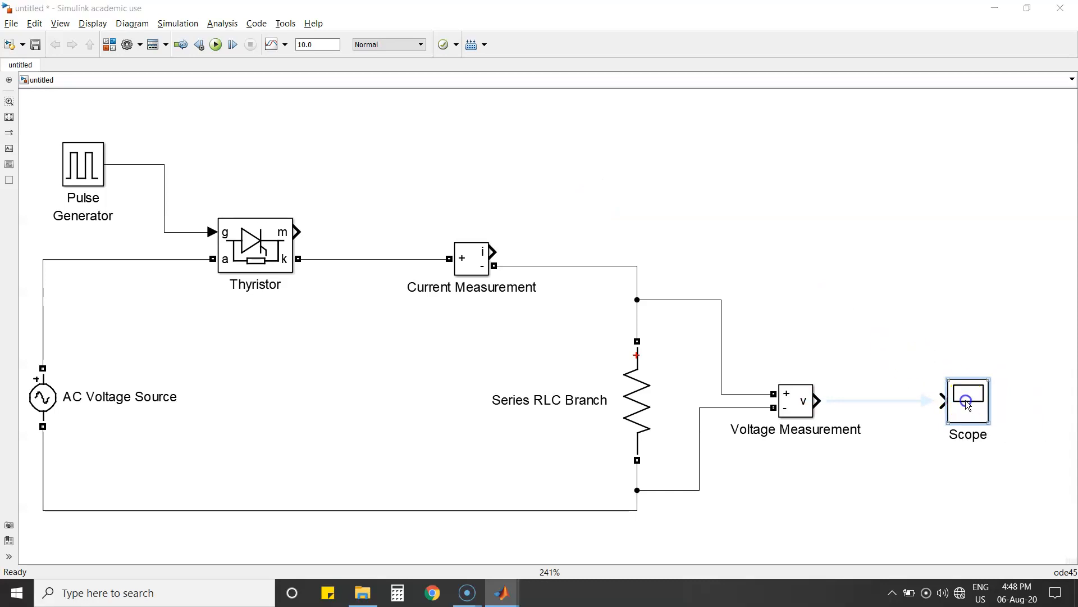
click(237, 178)
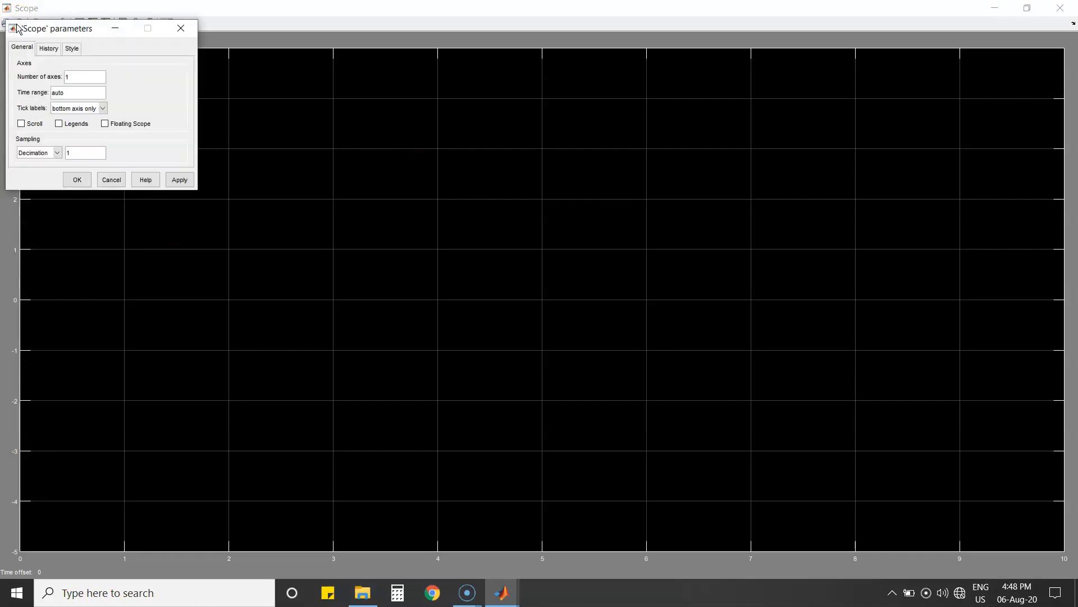
double_click(73, 76)
key(BackSpace)
click(48, 49)
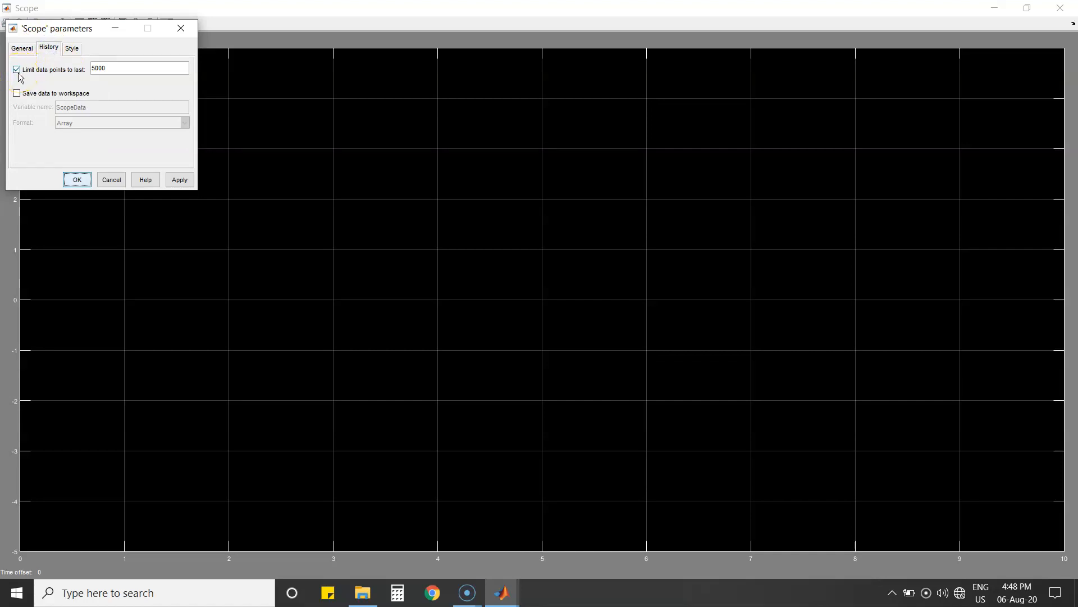
click(18, 71)
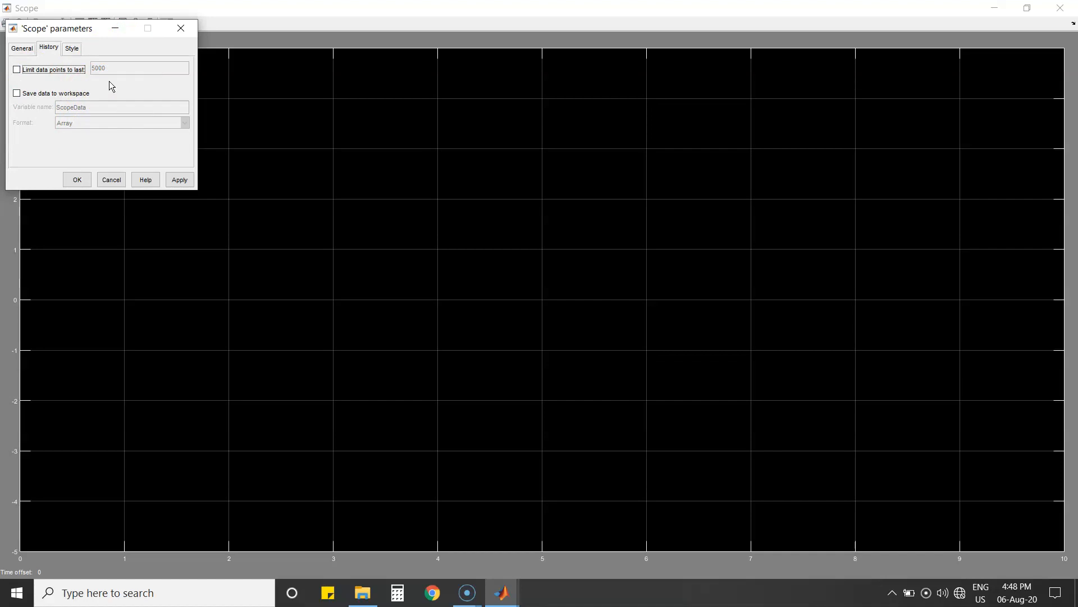
Step: Style the Scope axes with a white background and black foreground
click(73, 49)
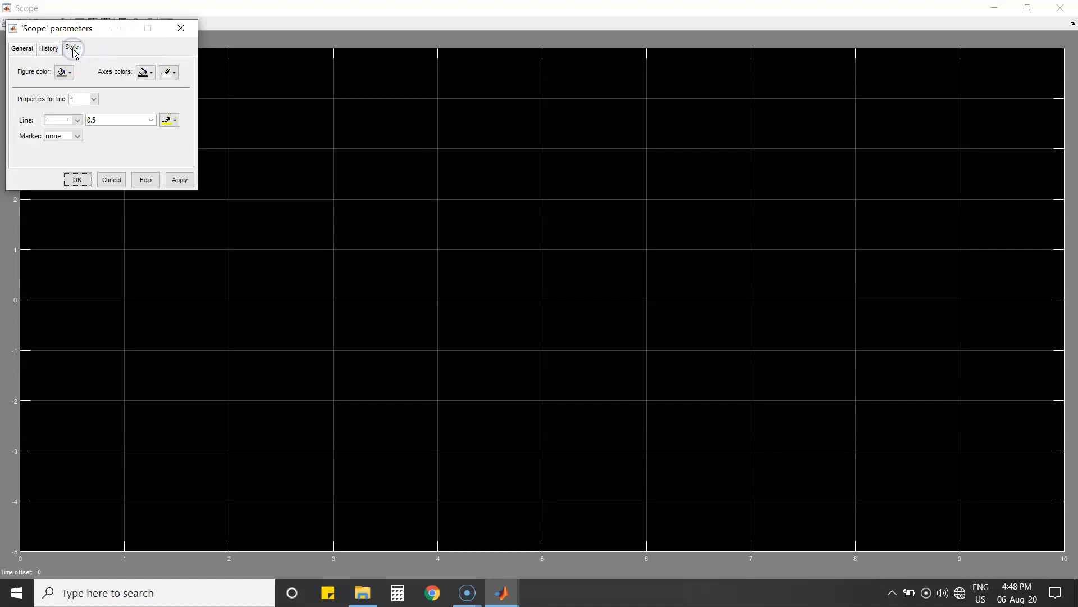
click(147, 75)
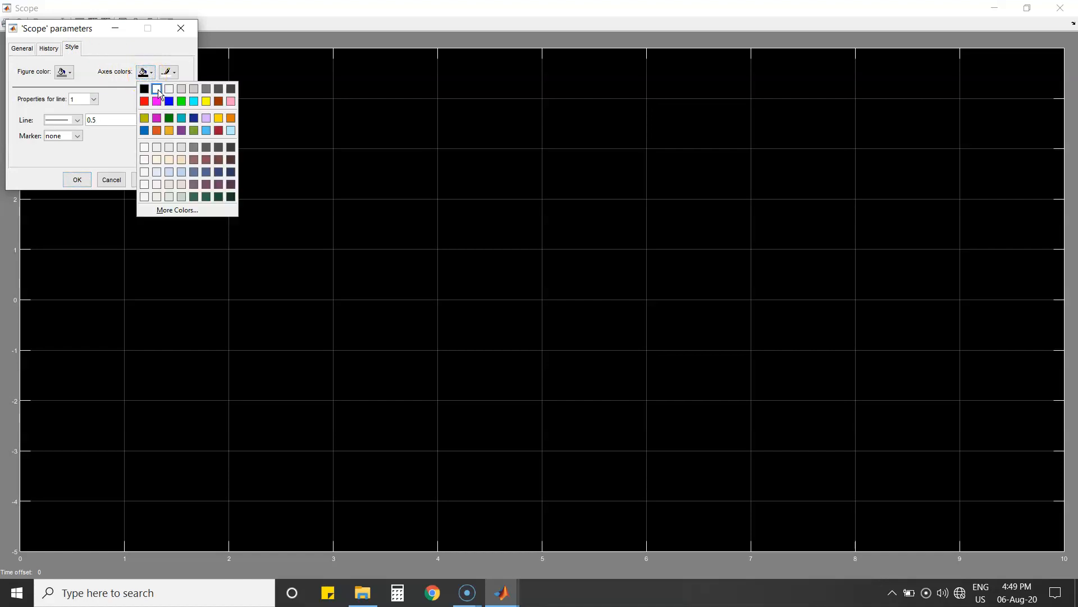
click(157, 89)
click(168, 72)
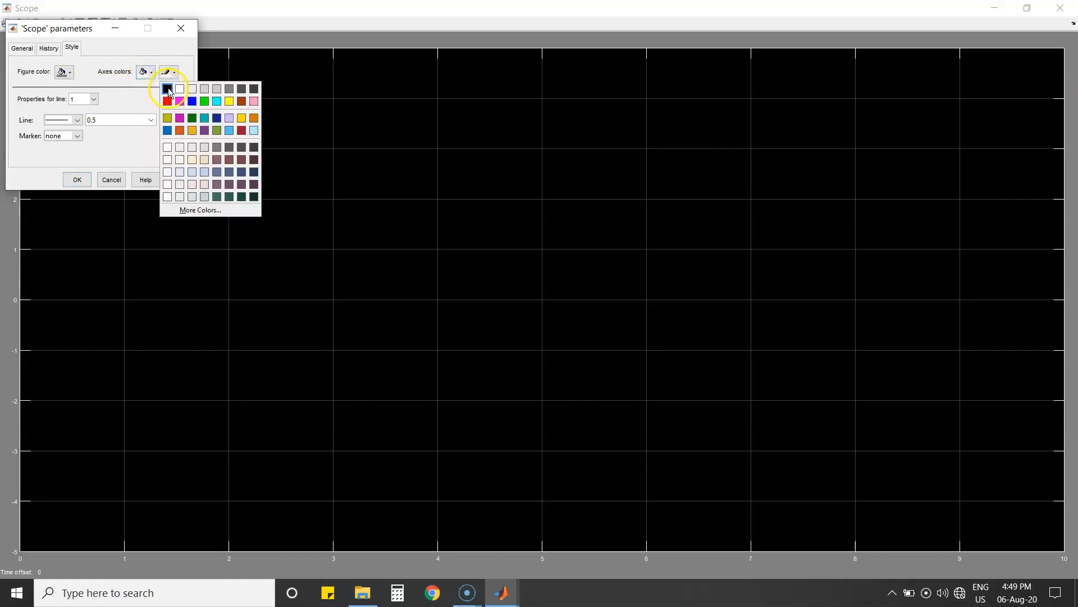
click(168, 89)
Step: Set the Scope's line 1 to width 3.0 and red, and apply the parameters
double_click(133, 121)
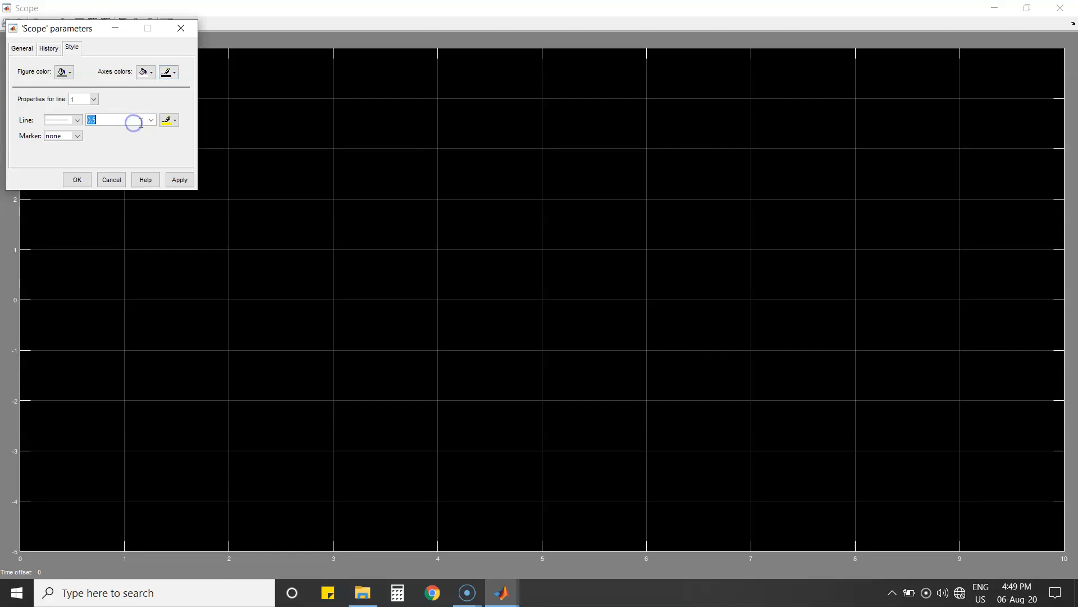
click(151, 120)
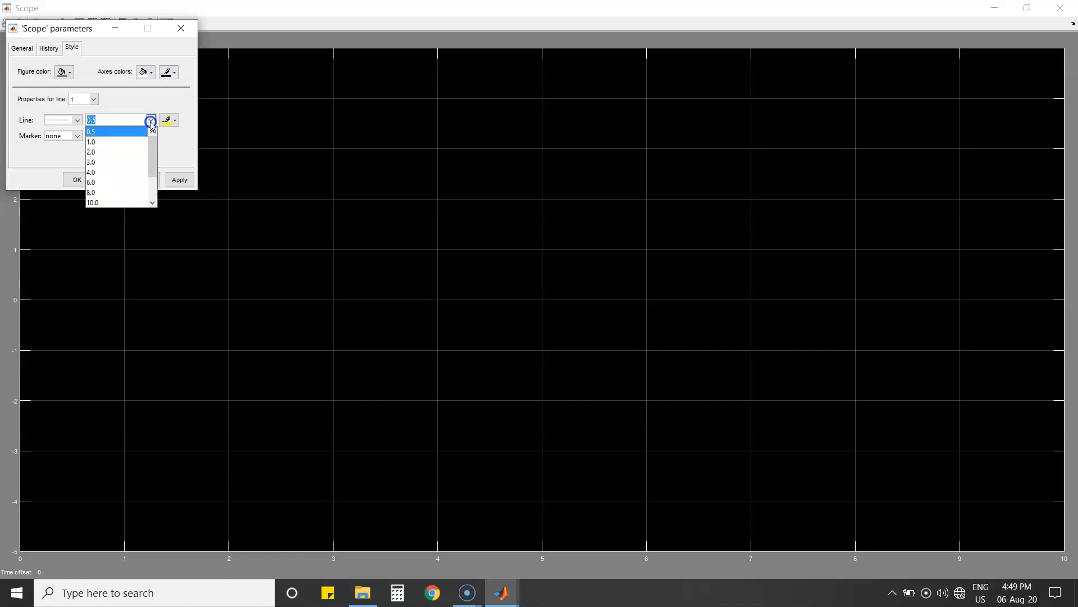
click(97, 162)
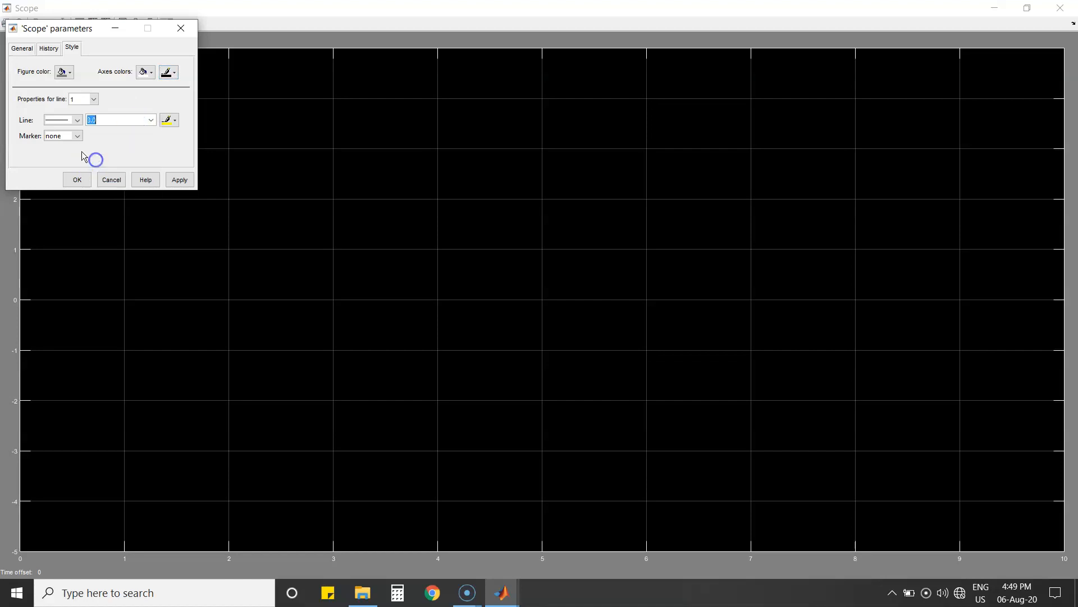
click(169, 120)
click(168, 150)
click(179, 180)
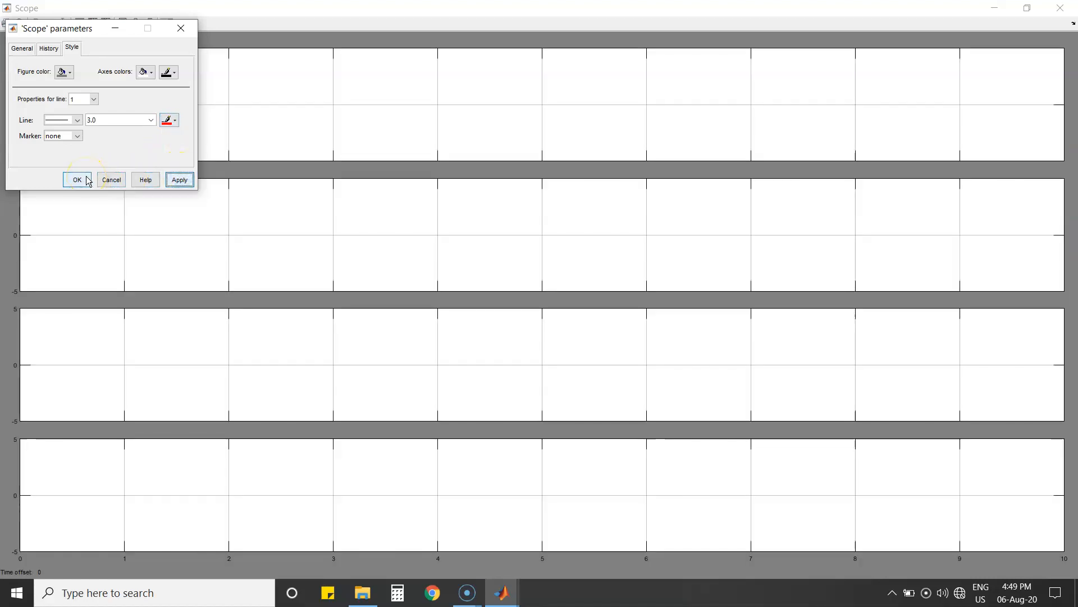
click(88, 180)
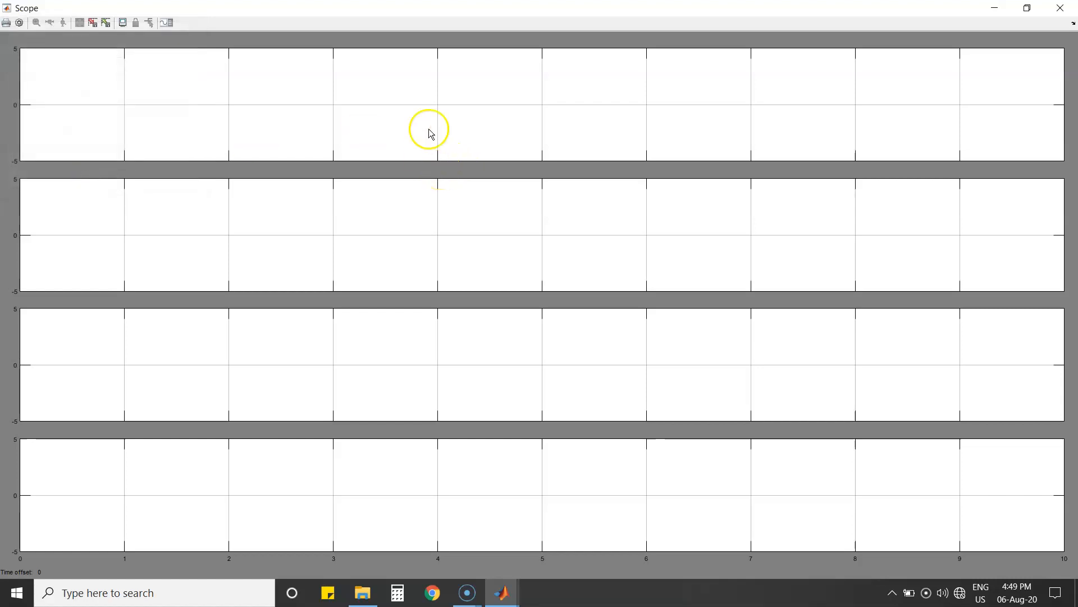
Step: Title the Scope's first axes "Input Voltage" in its axes properties
click(376, 77)
right_click(376, 77)
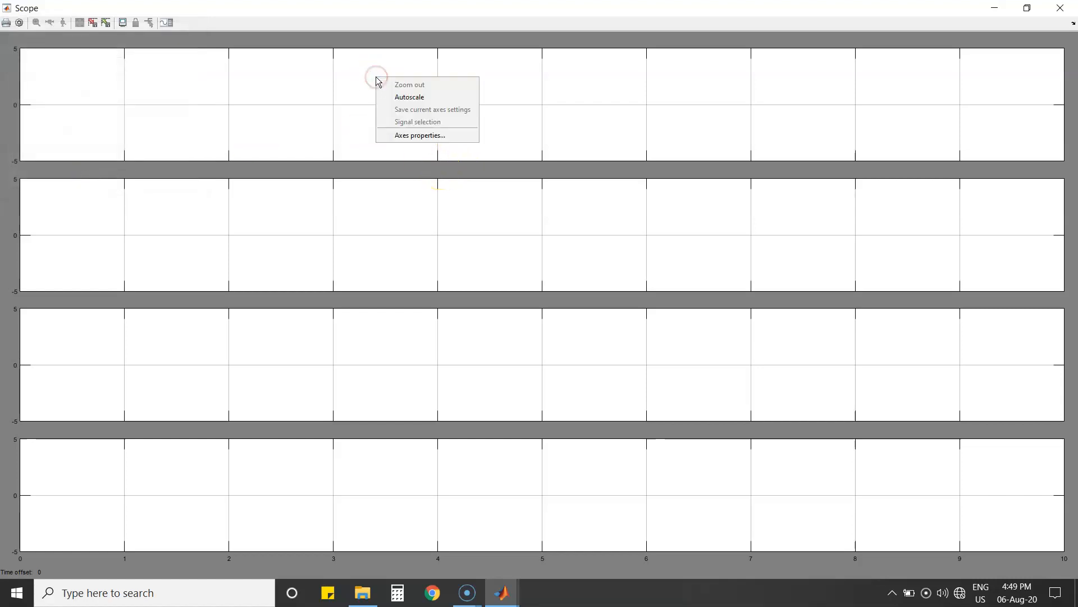
click(403, 137)
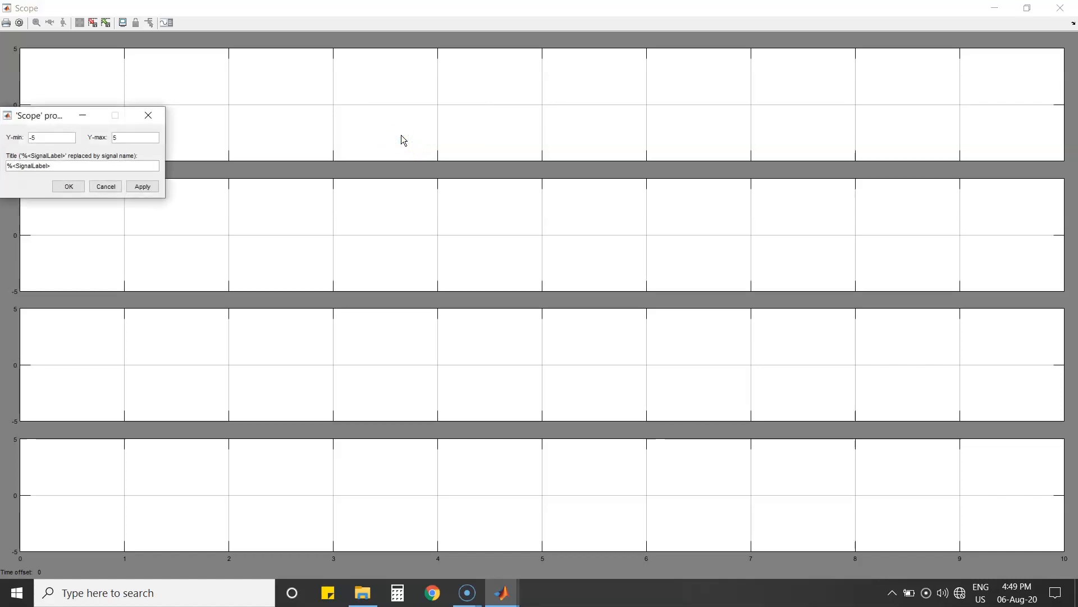
click(117, 168)
double_click(117, 167)
text(In)
click(67, 186)
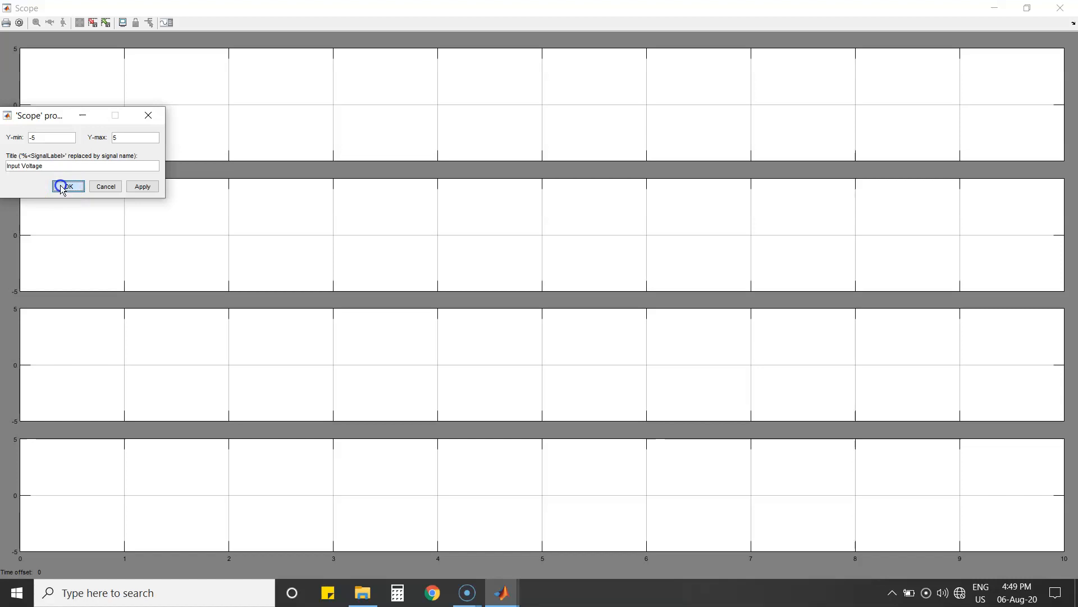
Step: Title the Scope's second axes "Gate Pulse" in its axes properties
right_click(347, 219)
click(398, 276)
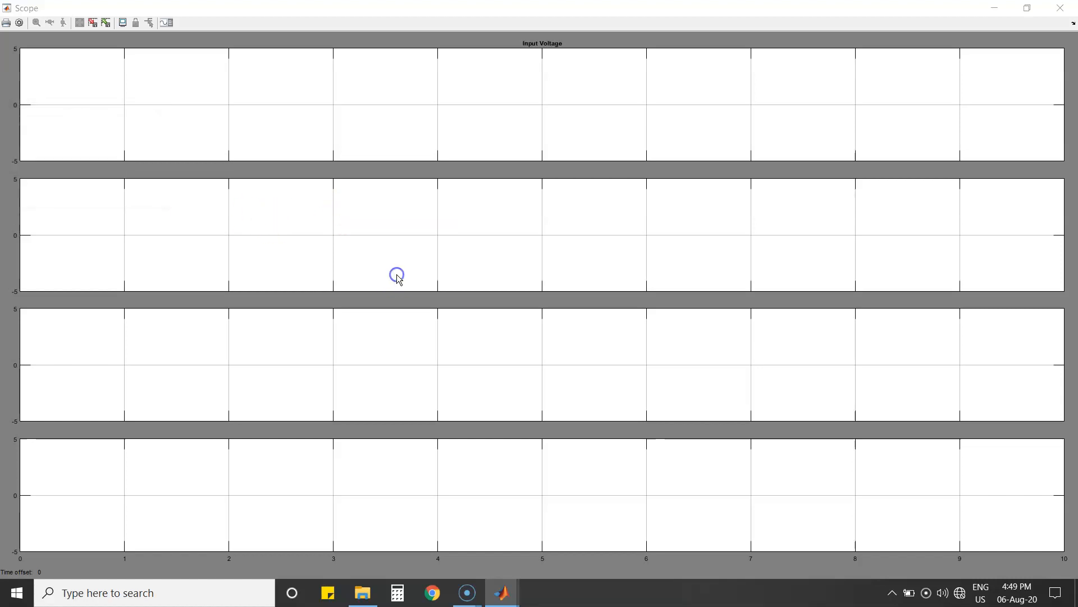
double_click(103, 296)
text(Gate Pulse)
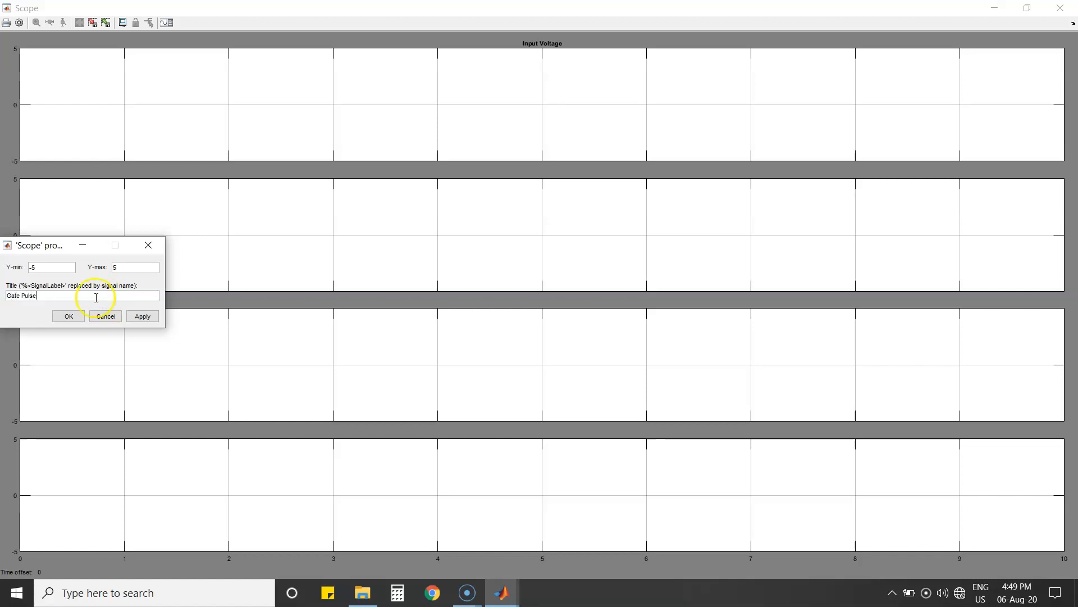
click(67, 316)
Step: Title the Scope's third axes "Output Voltage" in its axes properties
right_click(437, 352)
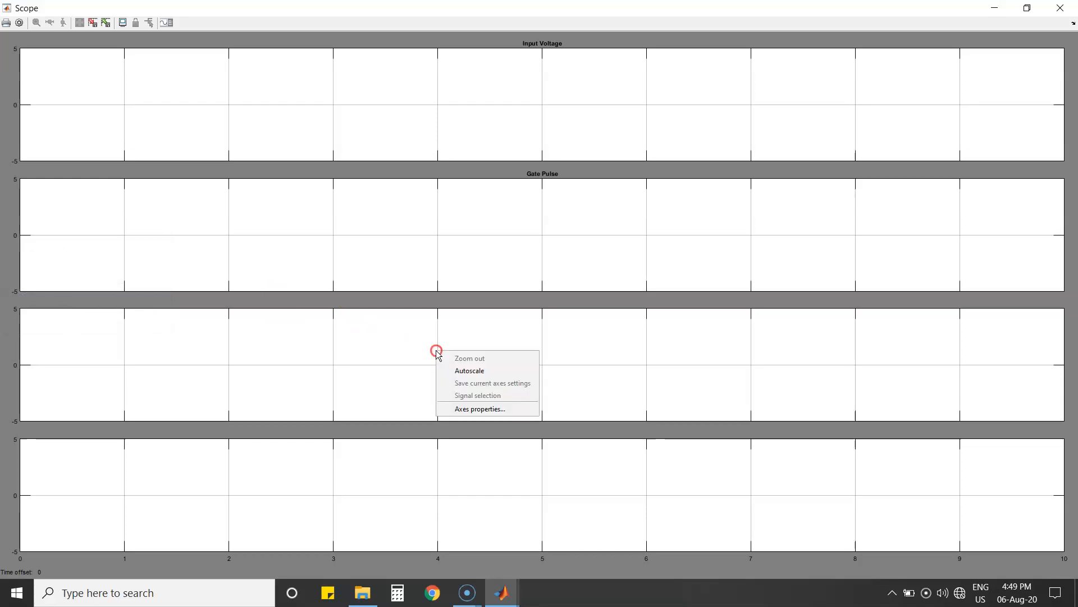
click(470, 410)
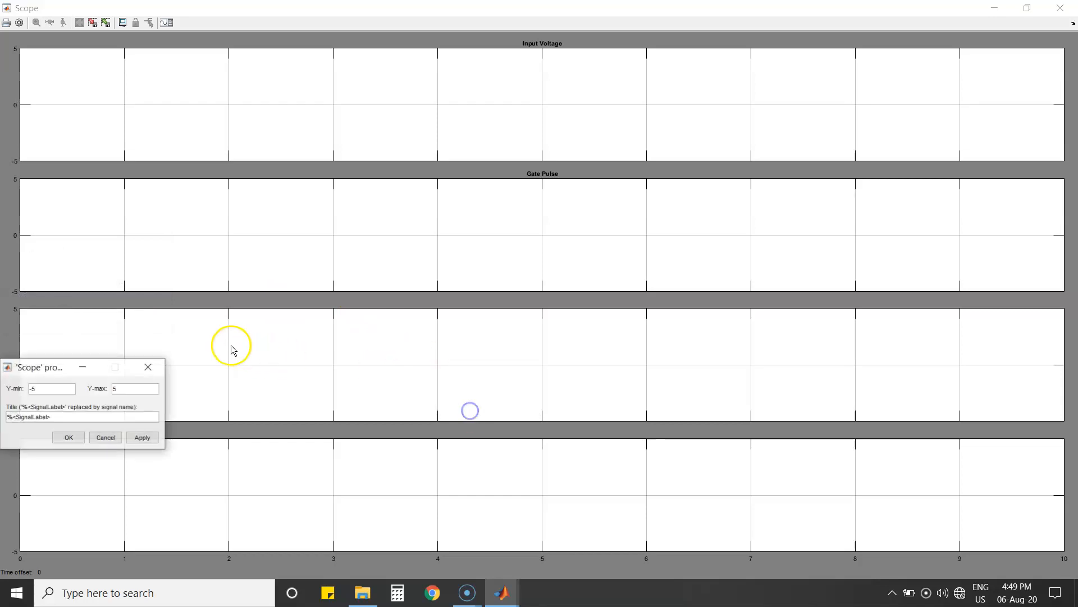
double_click(105, 417)
text(Output Voltage)
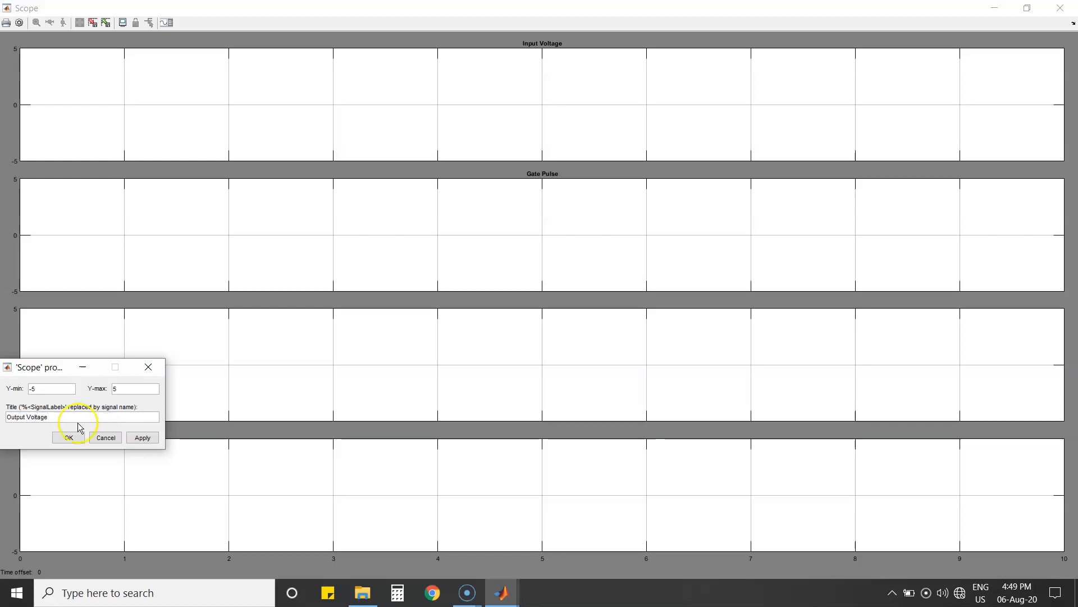
click(68, 437)
Step: Title the Scope's fourth axes "Output Current" and close the Scope window
right_click(339, 473)
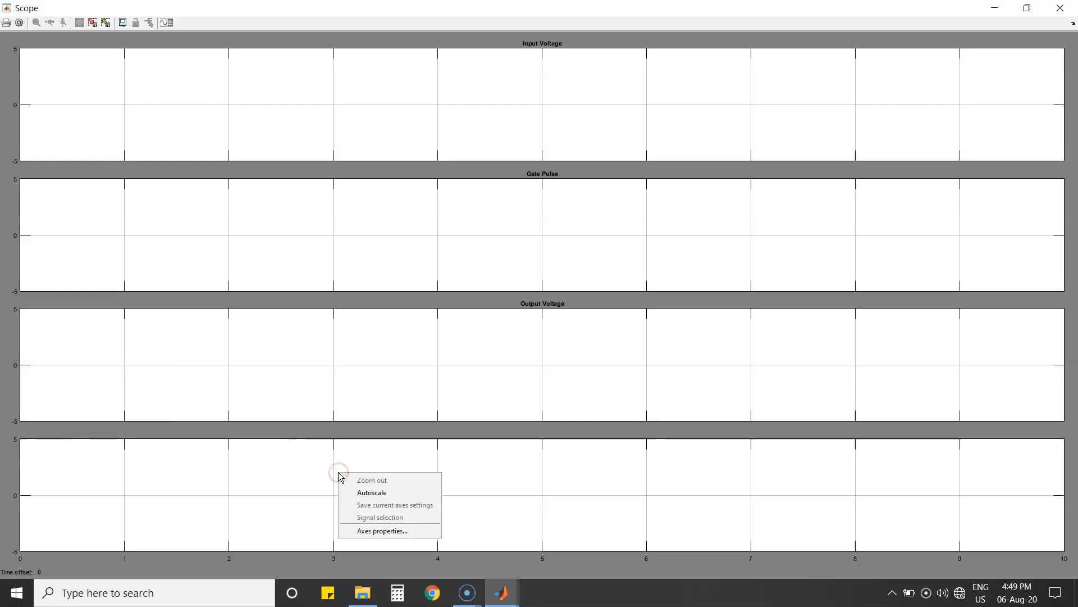
click(368, 530)
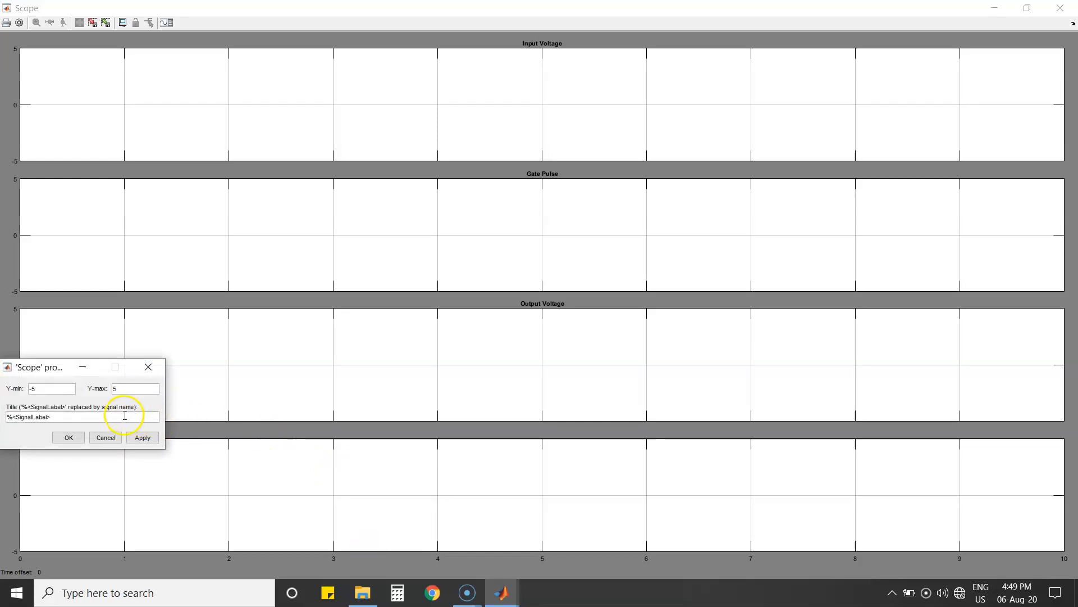
double_click(125, 415)
text(Output Current)
click(66, 438)
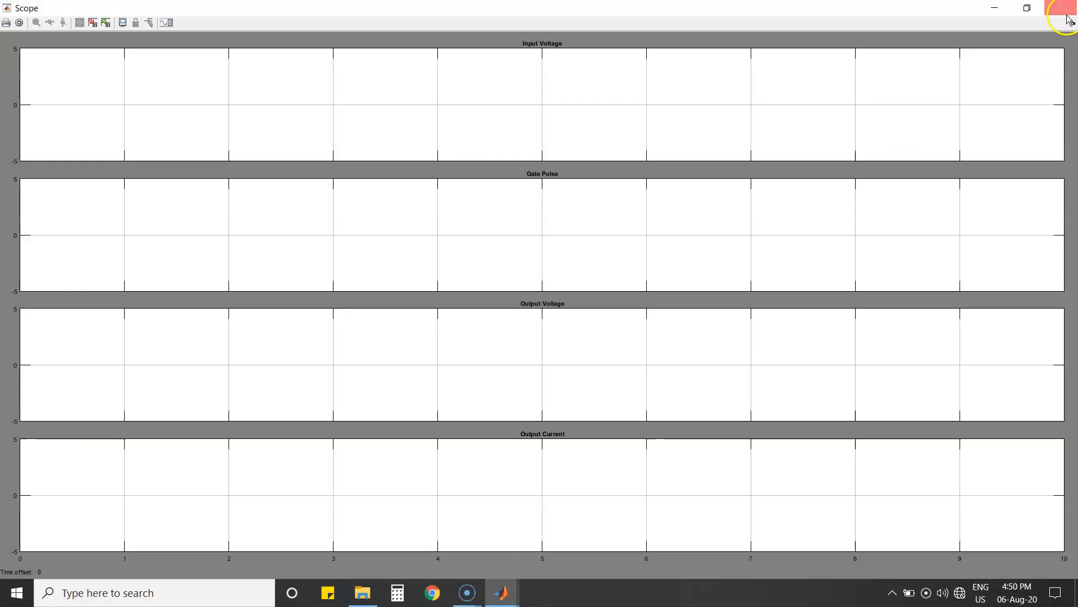
click(1060, 8)
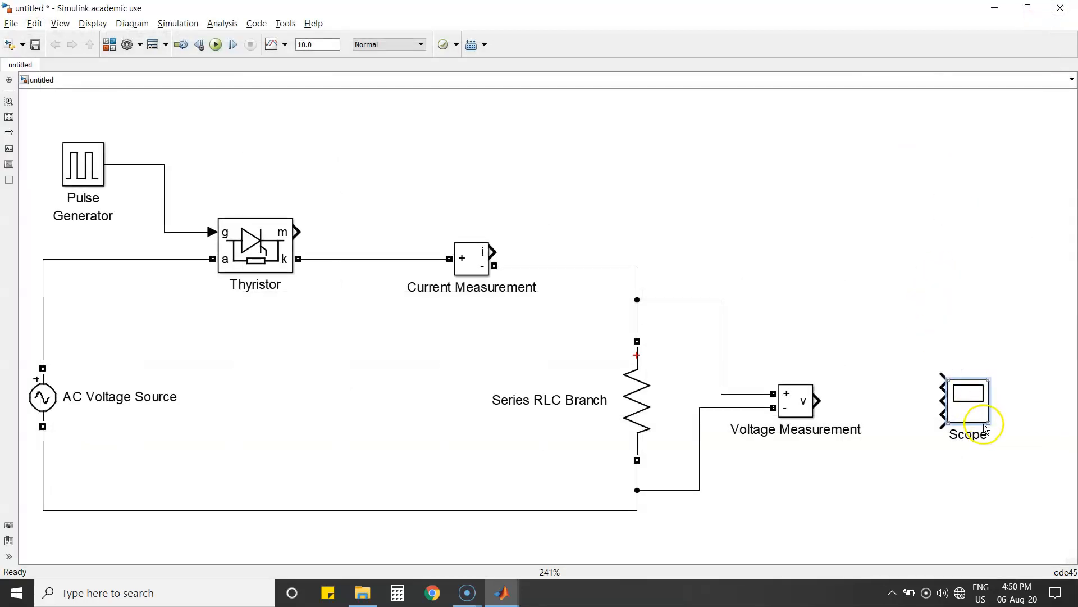
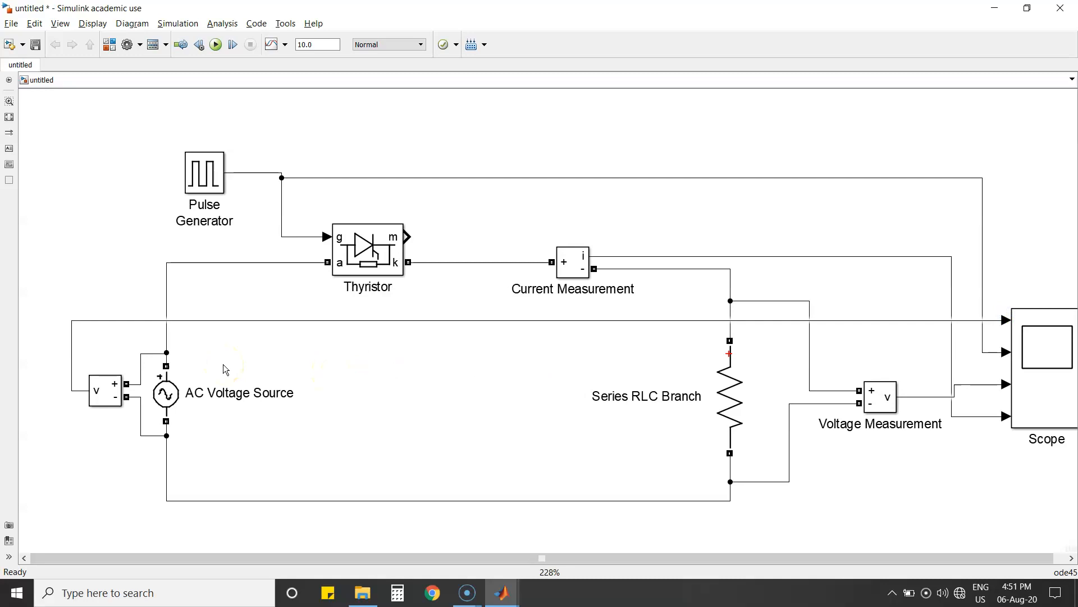
click(570, 556)
drag(571, 556, 596, 555)
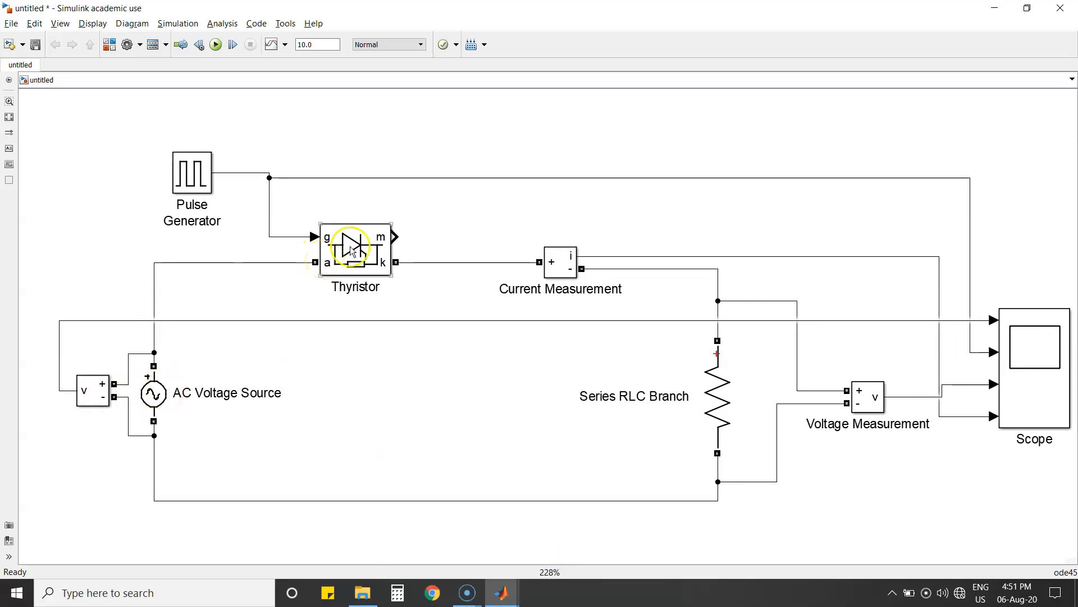
click(711, 380)
click(655, 313)
click(1028, 415)
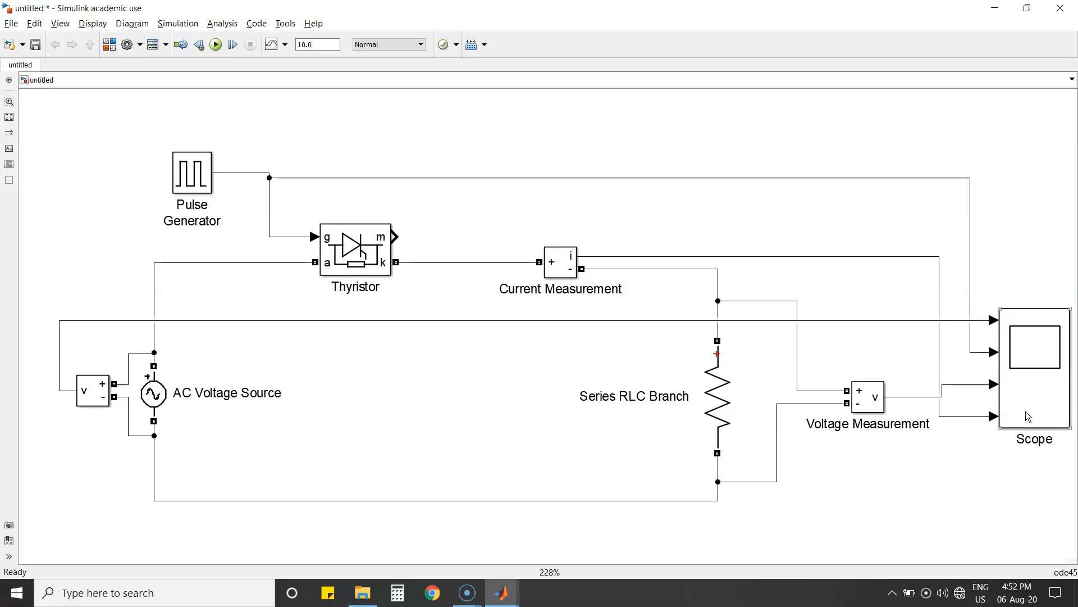
Step: Set the AC Voltage Source's peak amplitude to 230*1.414 V and its frequency to 50 Hz
click(155, 394)
double_click(151, 395)
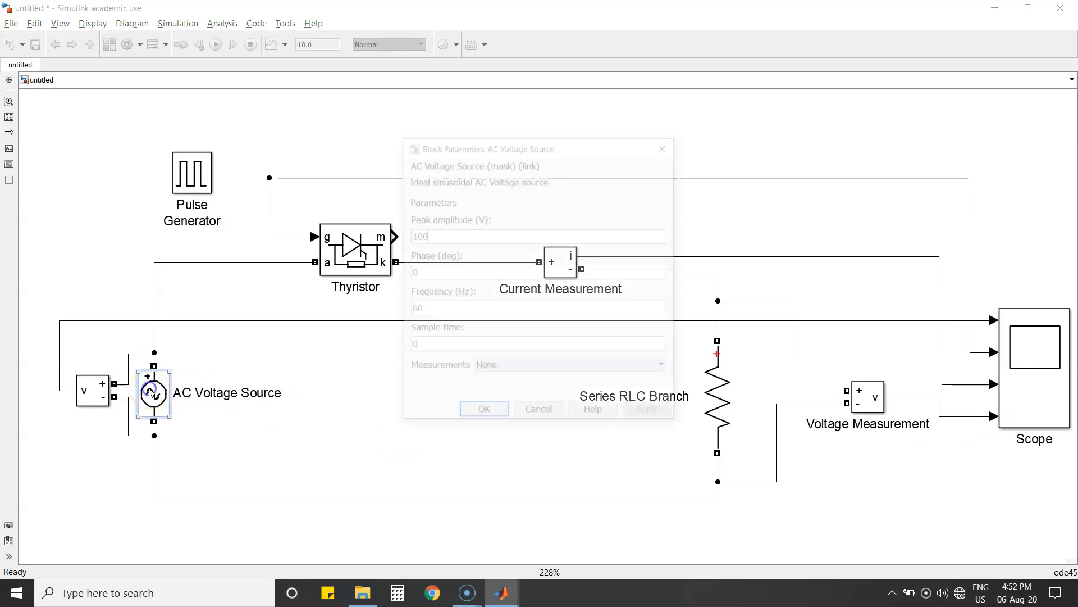
click(452, 236)
double_click(452, 237)
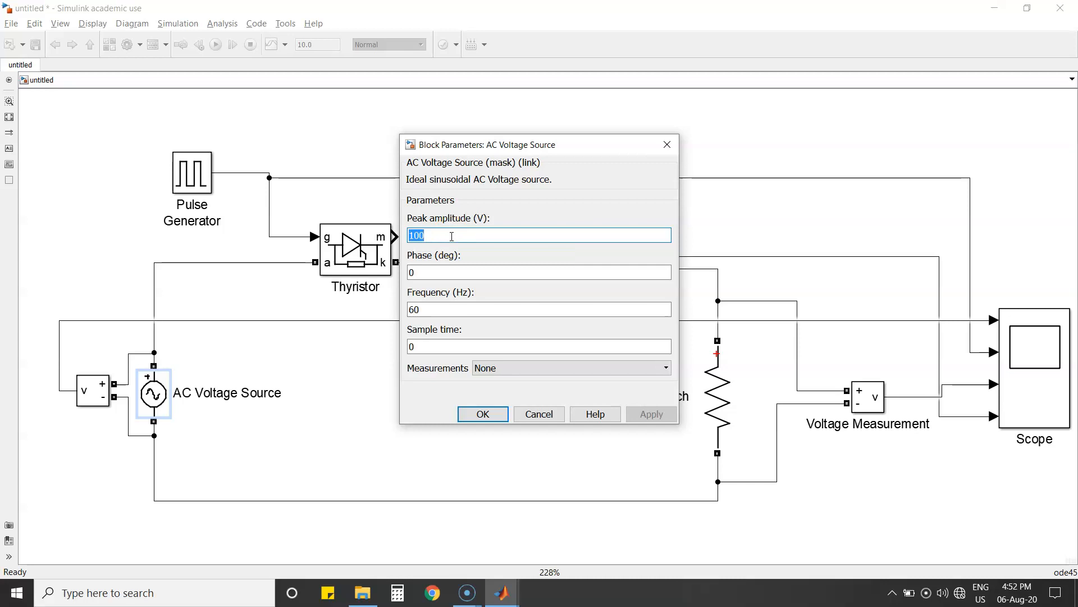
text(230)
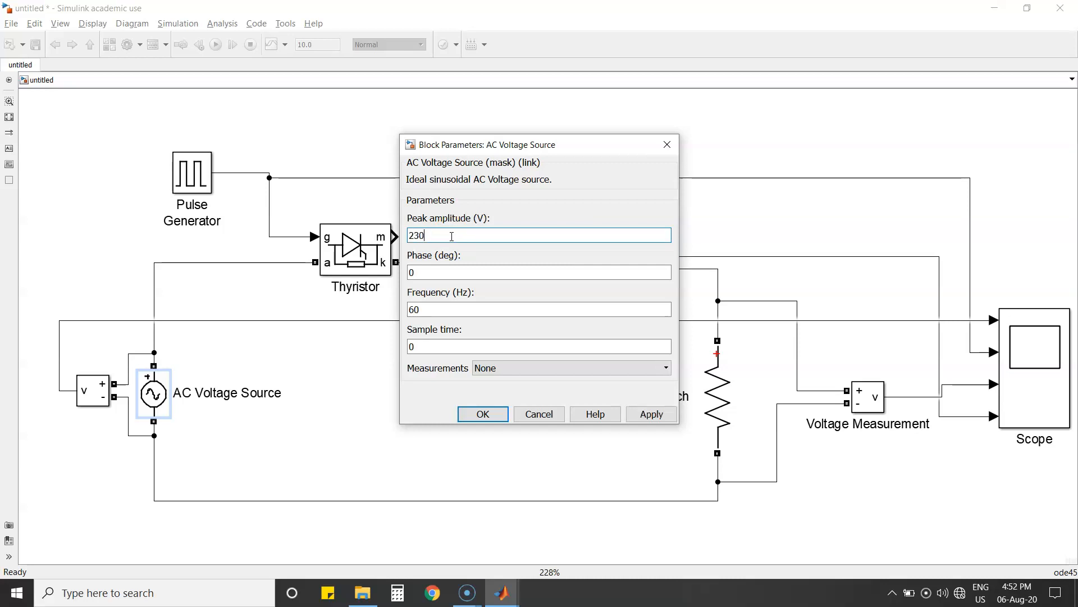
text(*1.414)
double_click(437, 310)
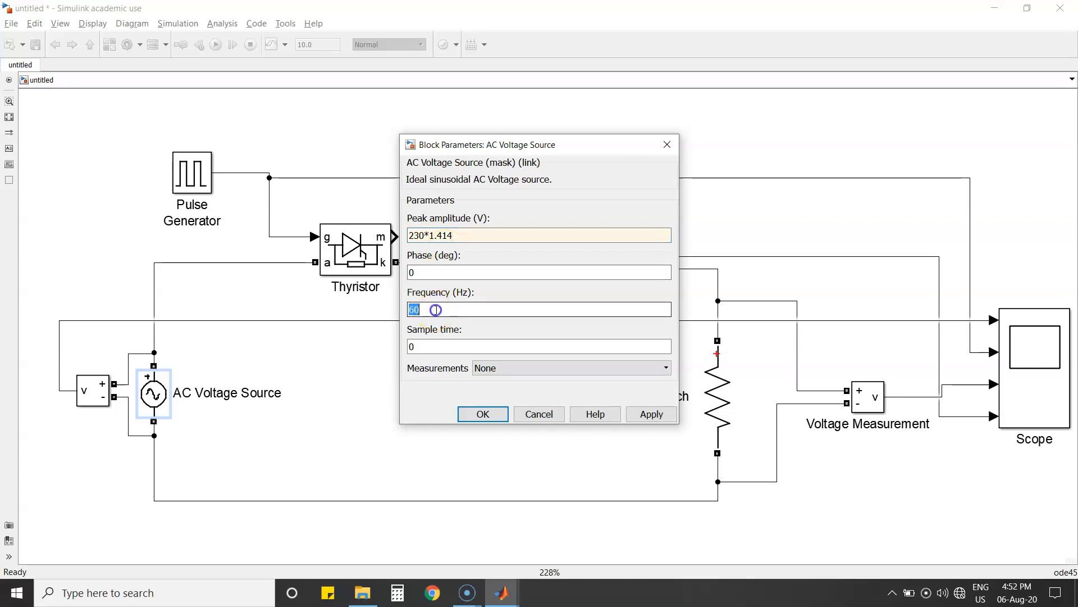
text(50)
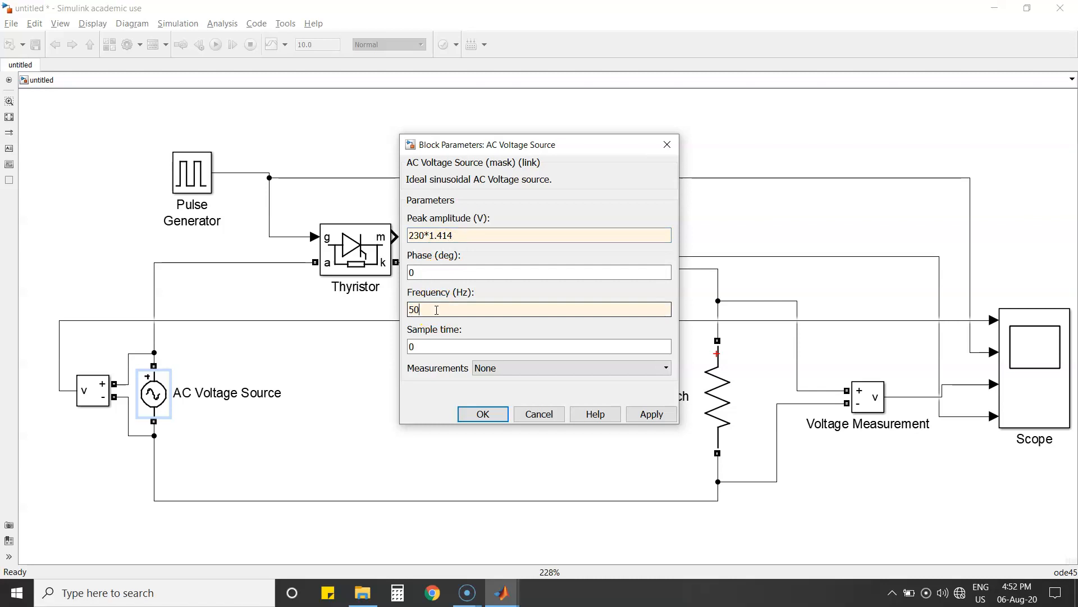
key(Return)
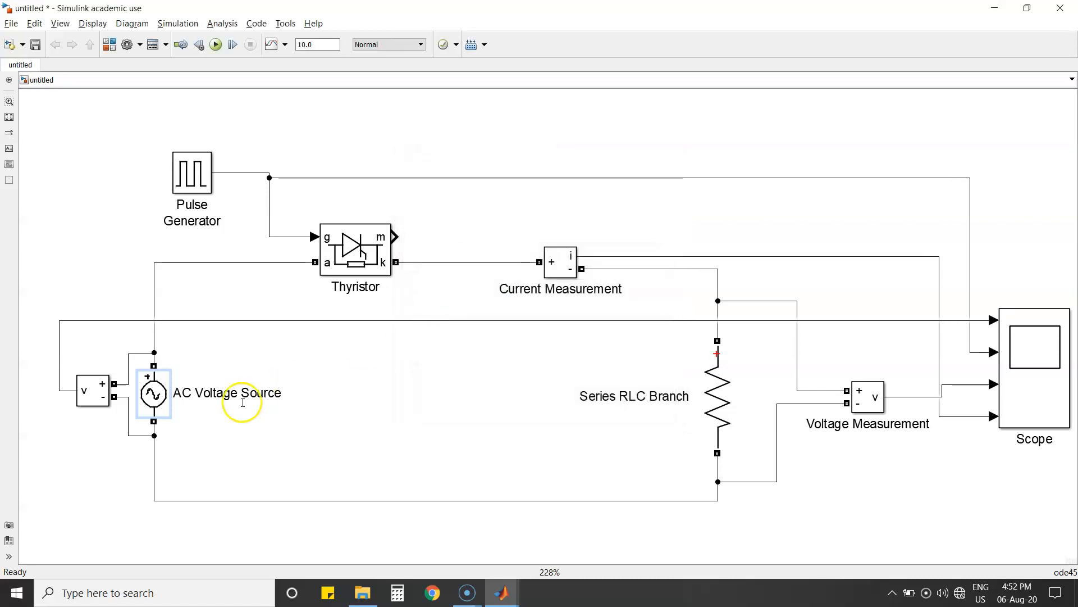
Step: Set the Pulse Generator's period to 0.02 s
click(182, 188)
double_click(183, 189)
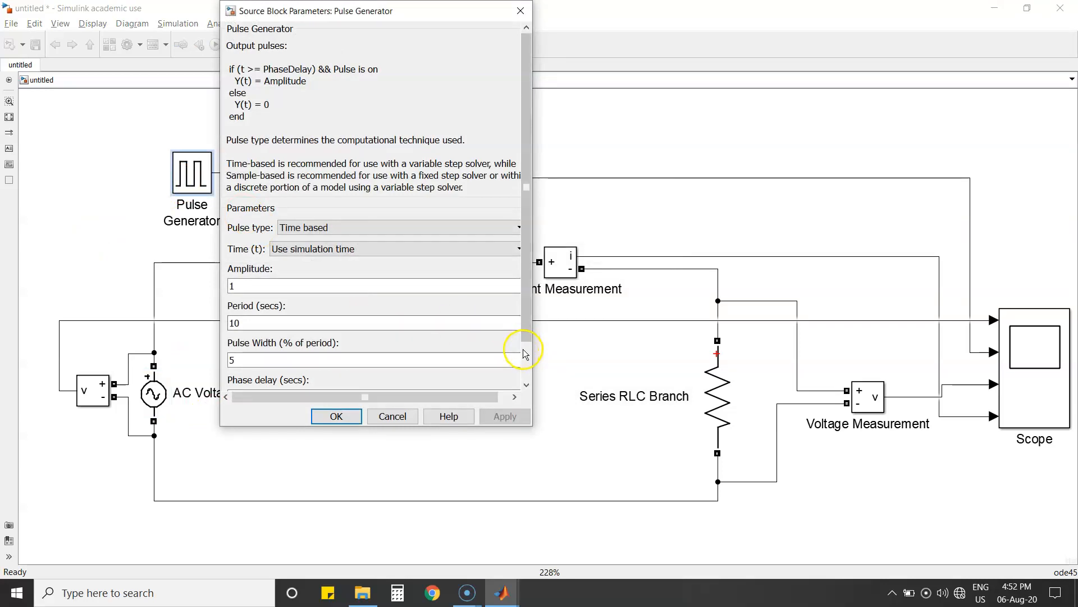
click(522, 348)
double_click(270, 278)
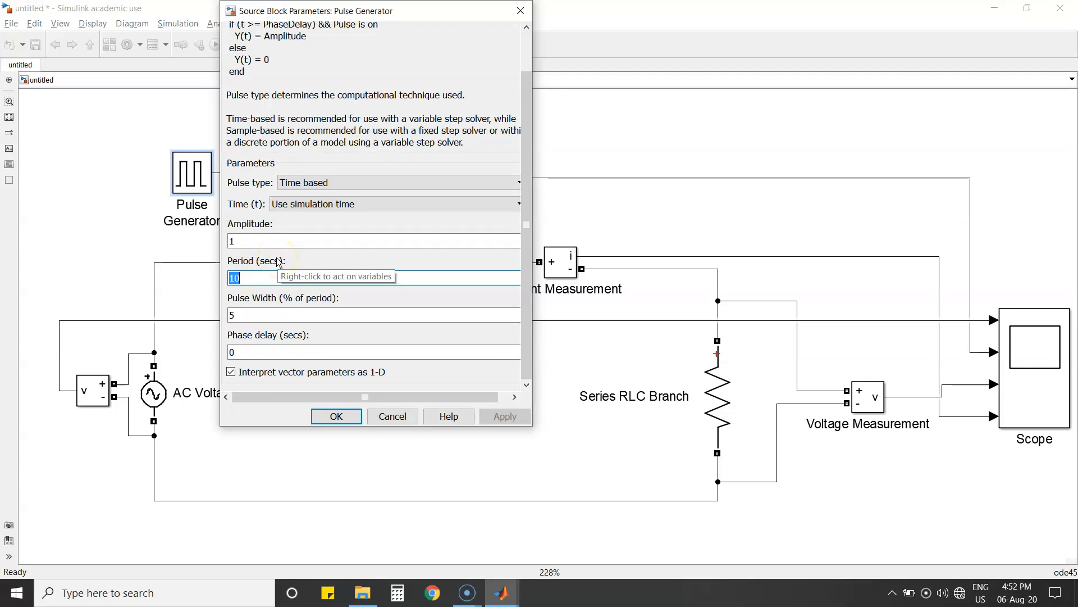
text(0.02)
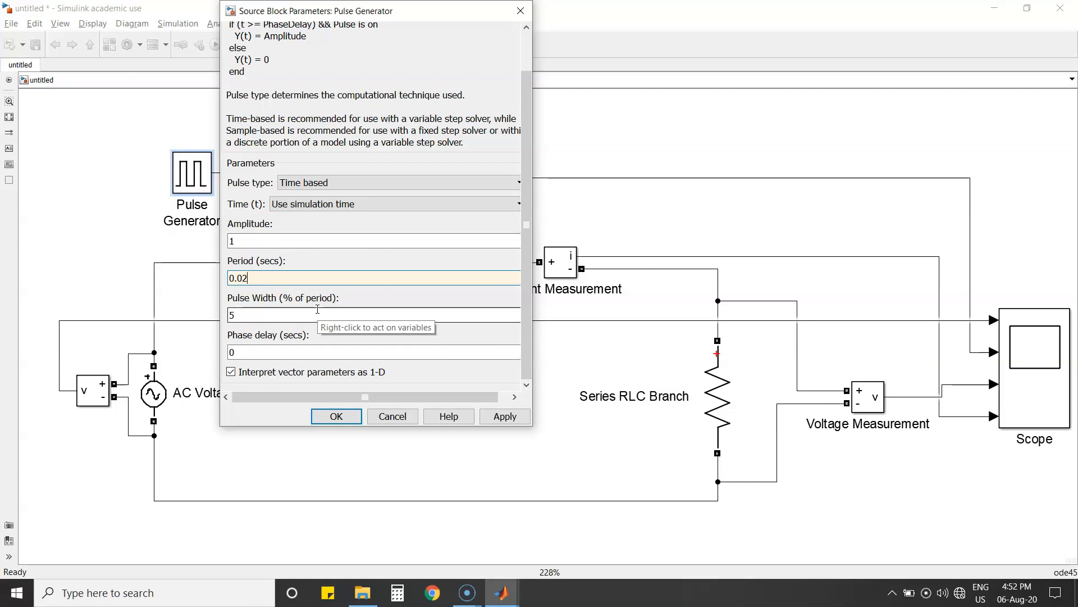
click(273, 315)
double_click(239, 315)
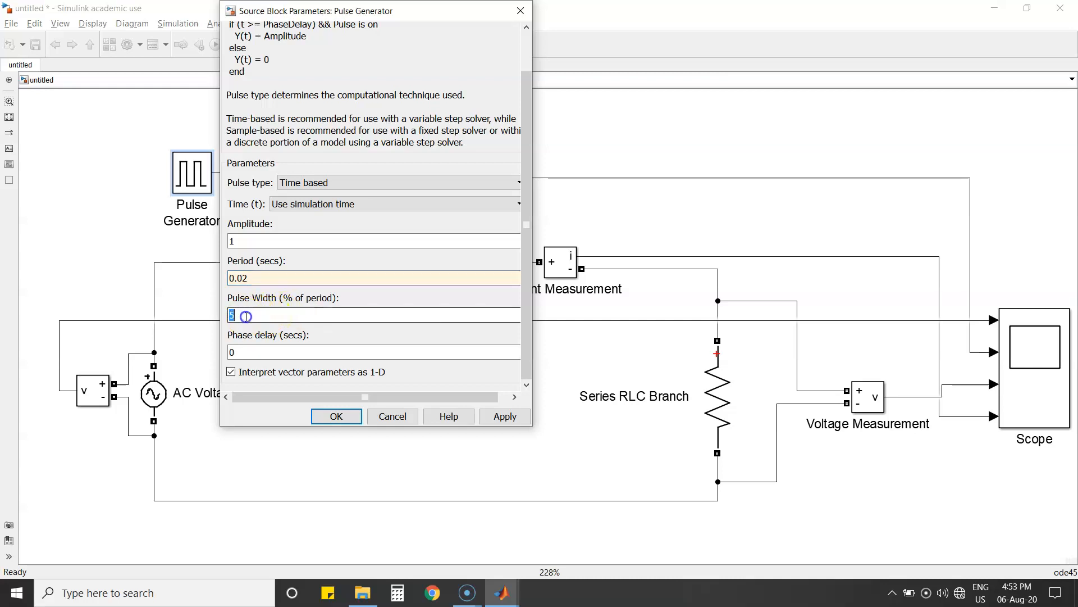
Step: Set the Pulse Generator's phase delay to 30*0.02/360 s and apply its parameters
double_click(249, 347)
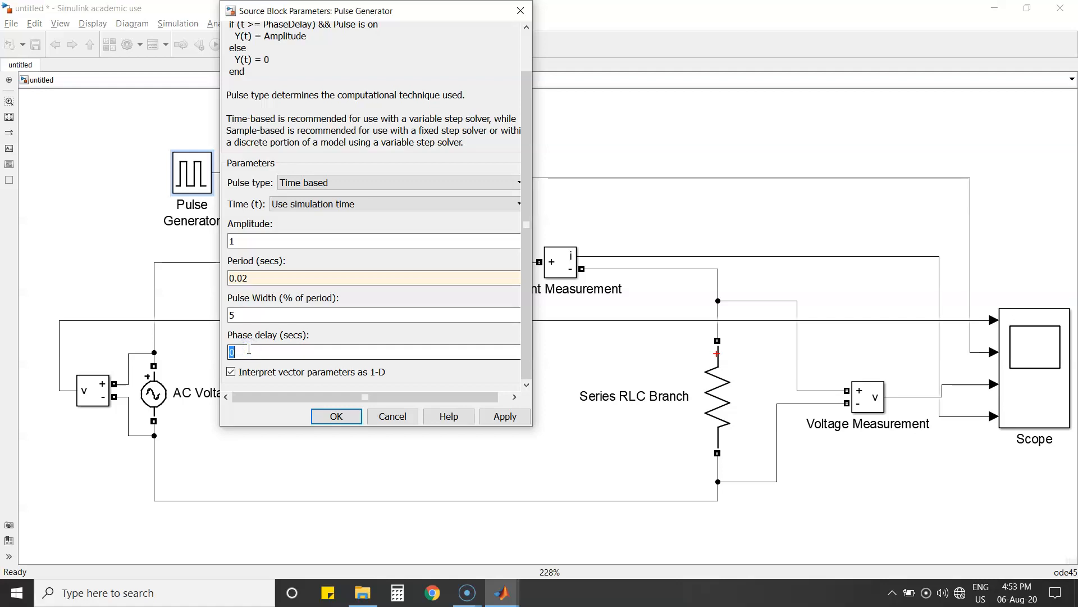
text(30)
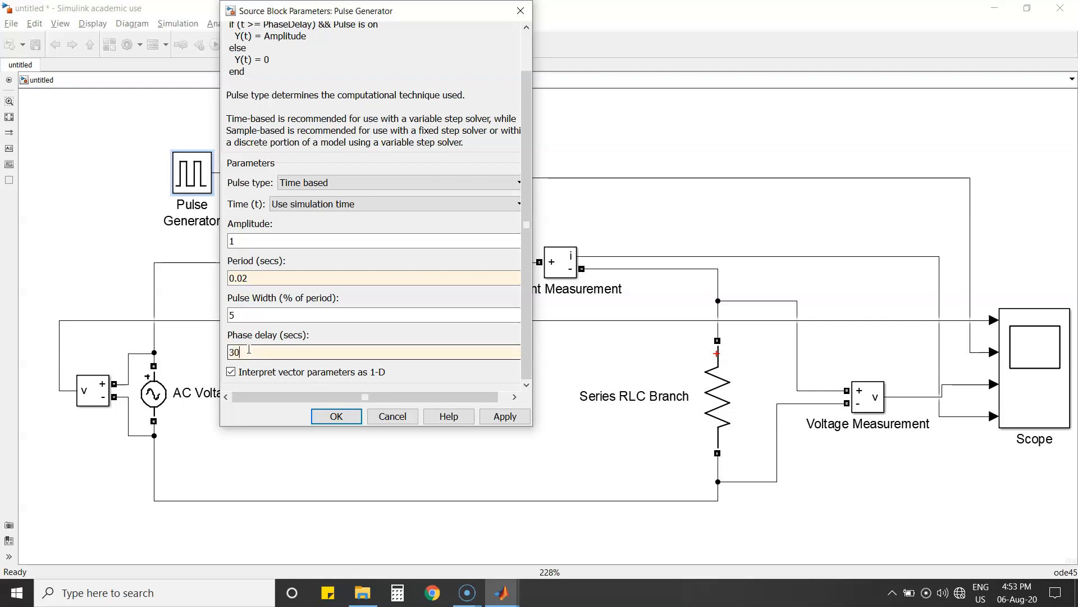
triple_click(294, 334)
double_click(254, 353)
click(257, 354)
text(*0.02/360)
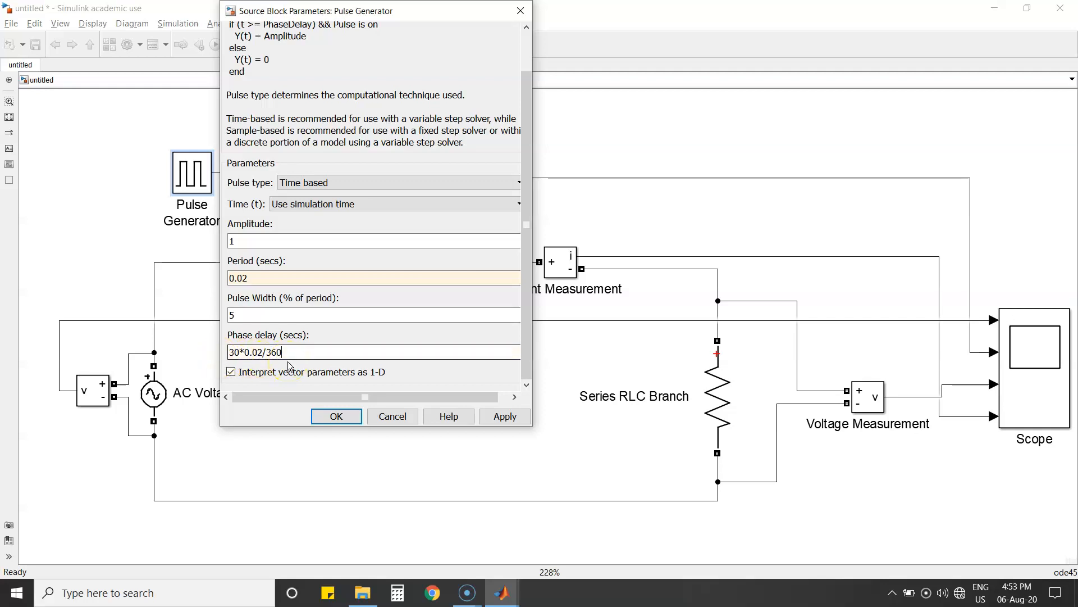
double_click(256, 352)
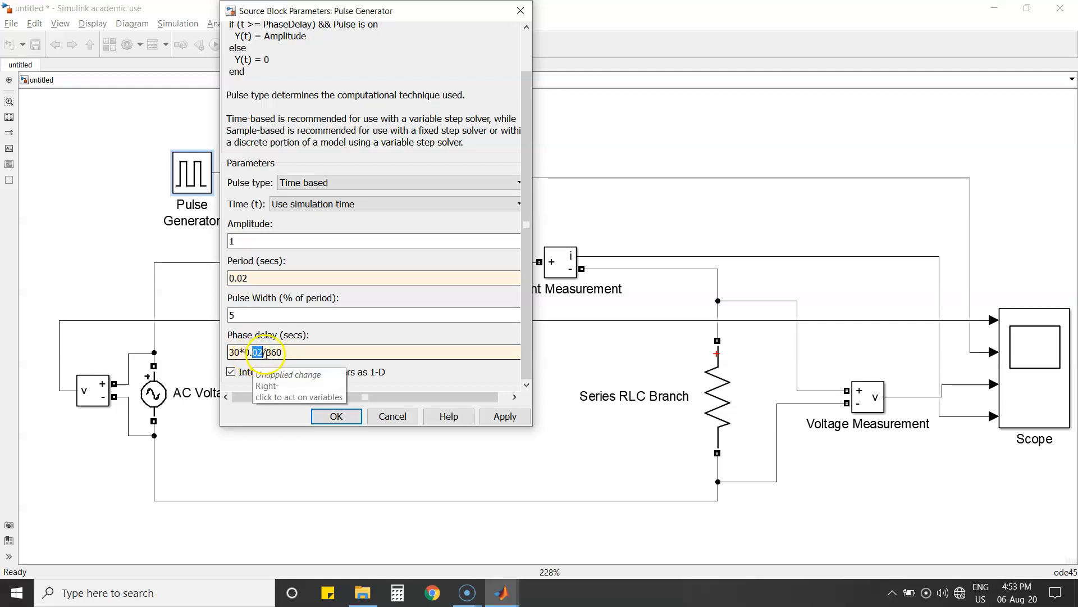
click(513, 417)
click(337, 417)
Step: Review the resistance of the Series RLC Branch and close its parameters
double_click(707, 389)
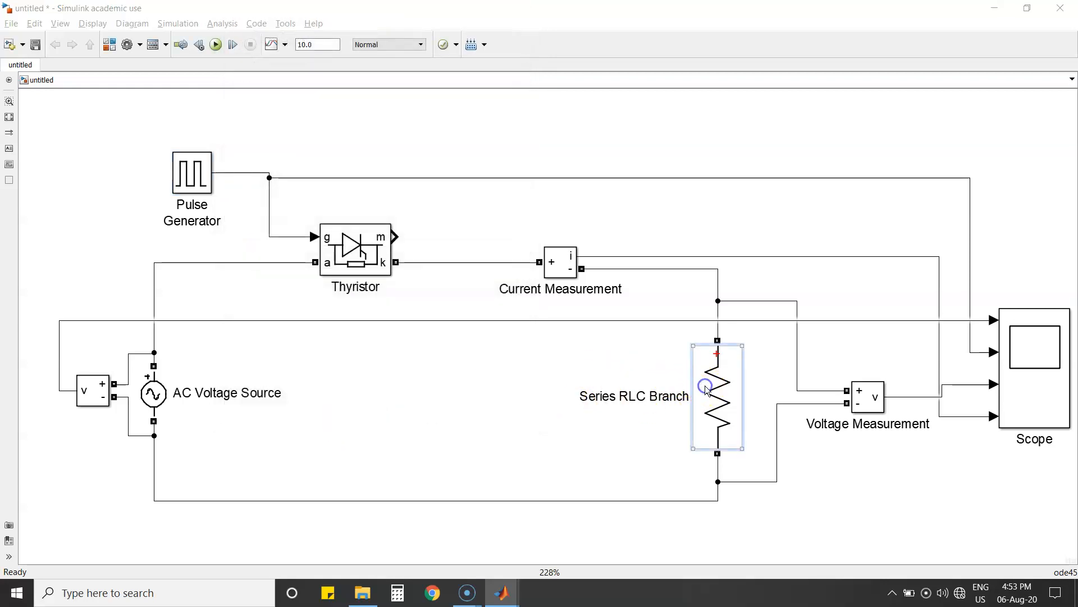
double_click(489, 319)
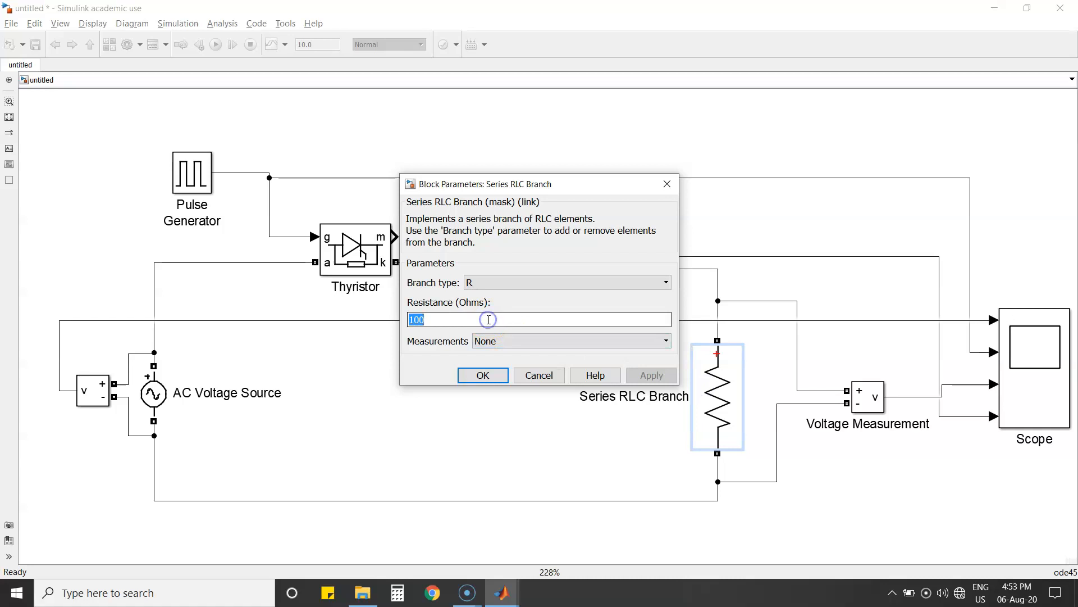
click(495, 375)
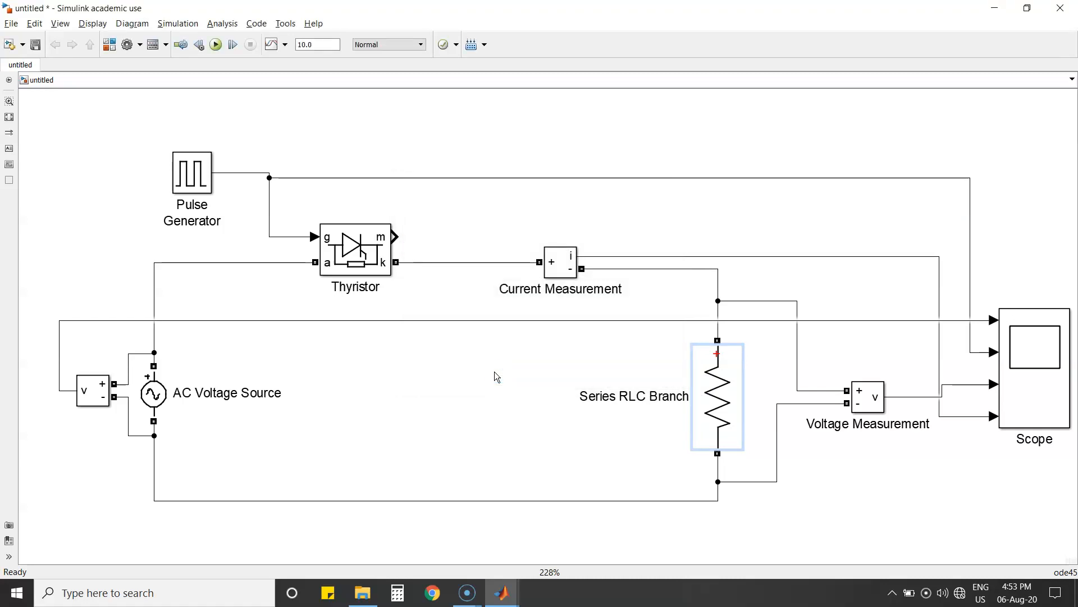
click(335, 103)
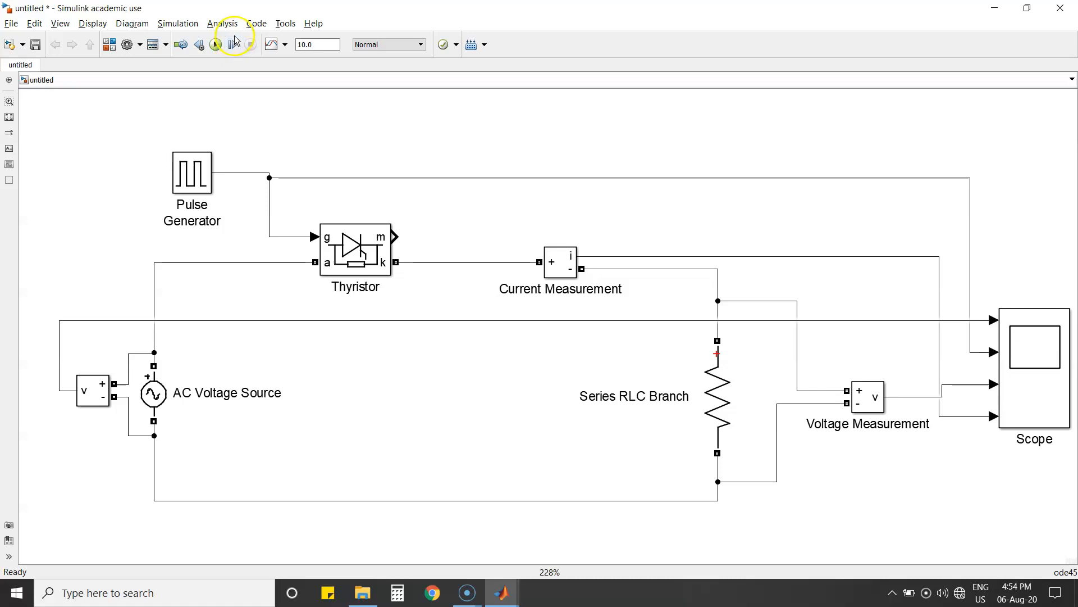
Step: Set the simulation stop time to 0.1 and run the simulation
double_click(305, 44)
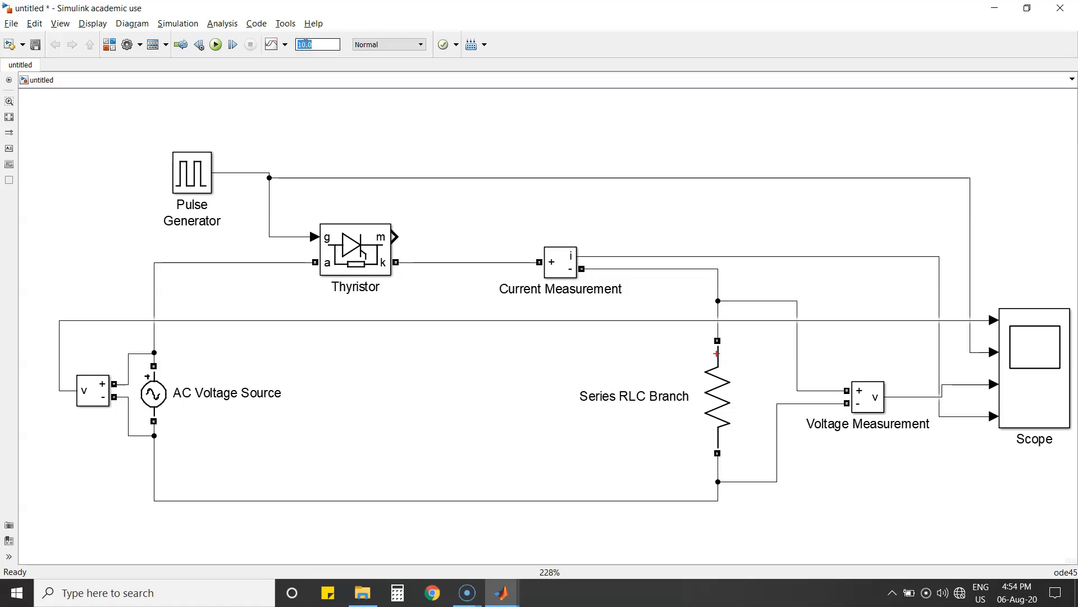
text(0.1)
click(288, 107)
click(217, 45)
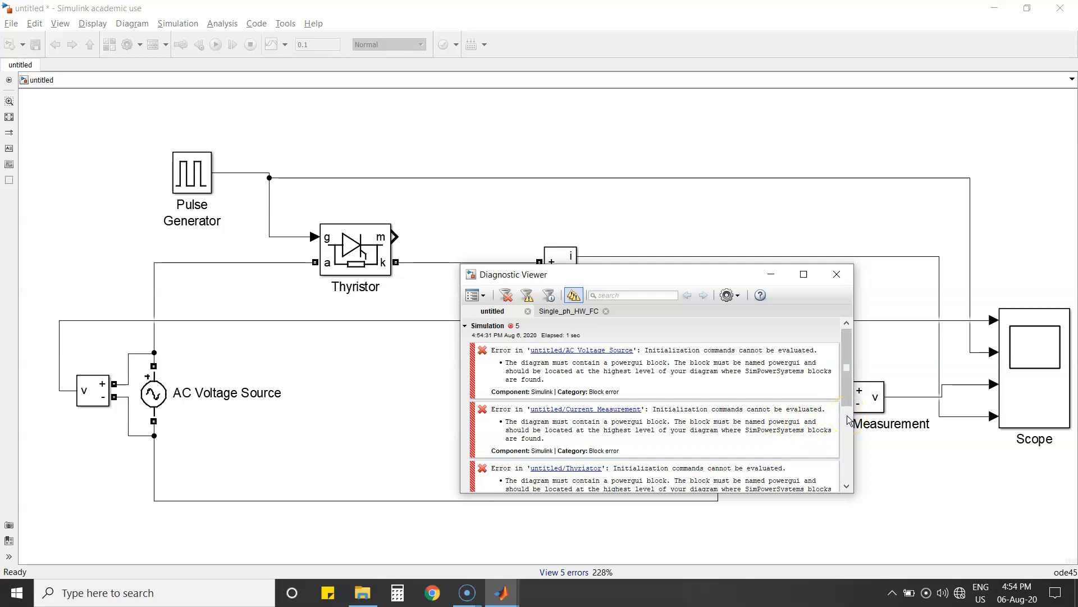
Step: Dismiss the simulation error report and search the block library for powergui
click(847, 398)
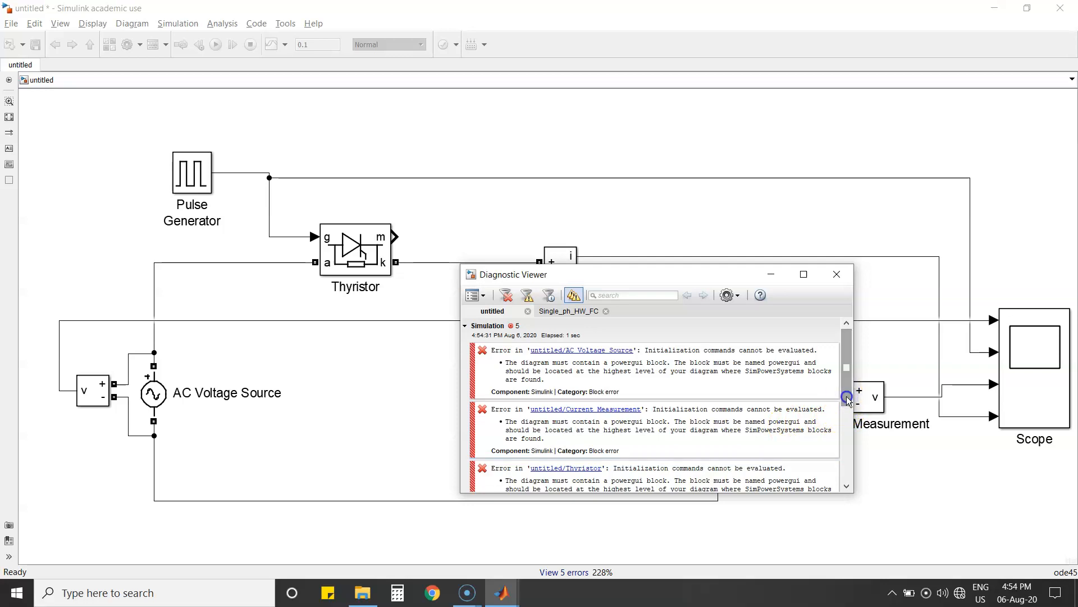
click(836, 283)
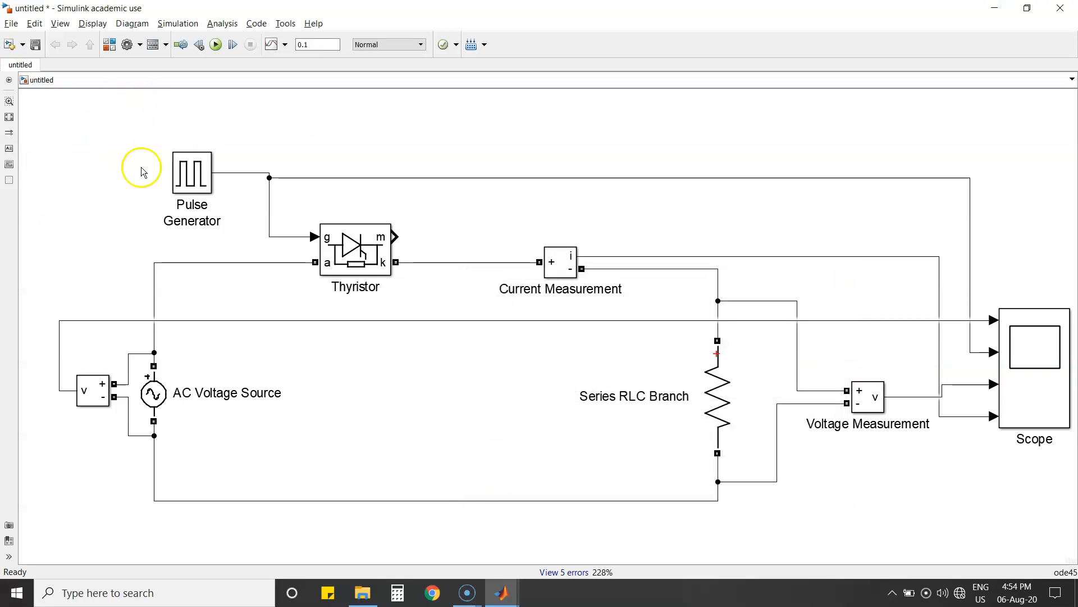
click(501, 593)
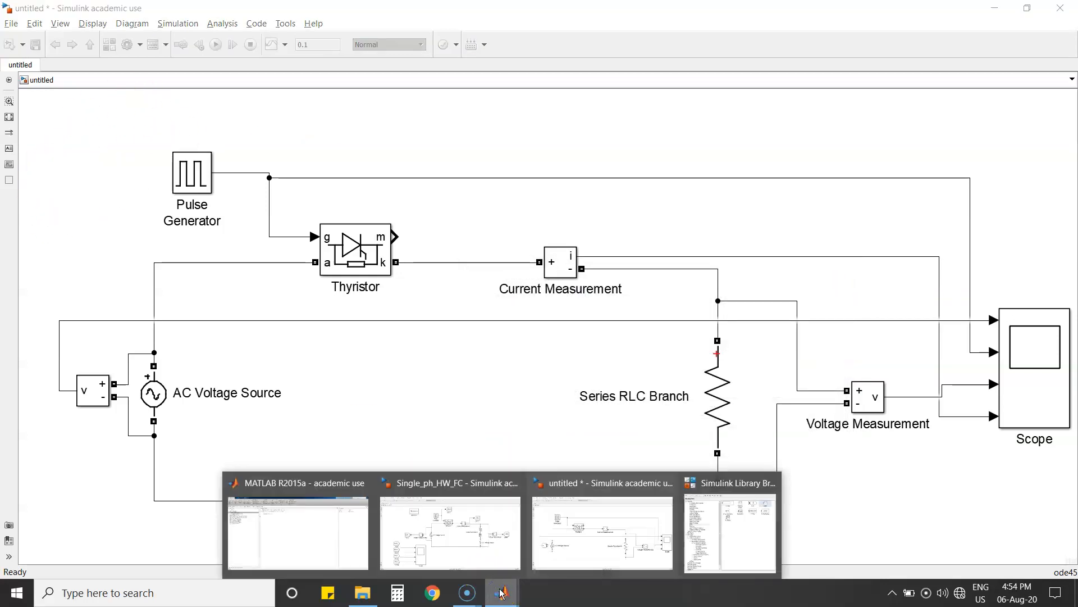
click(712, 518)
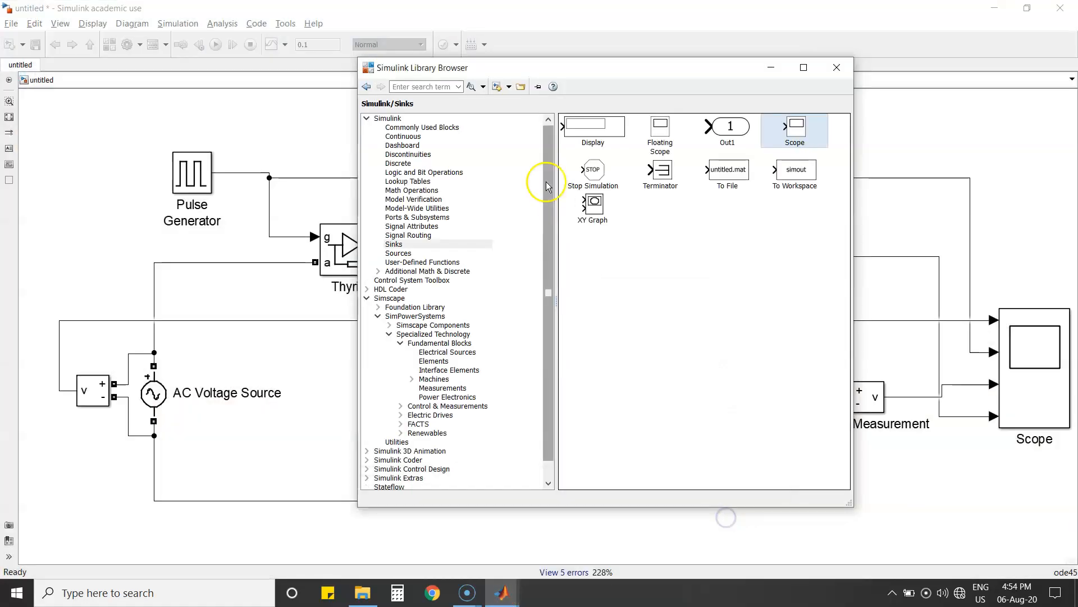
click(436, 86)
text(pow)
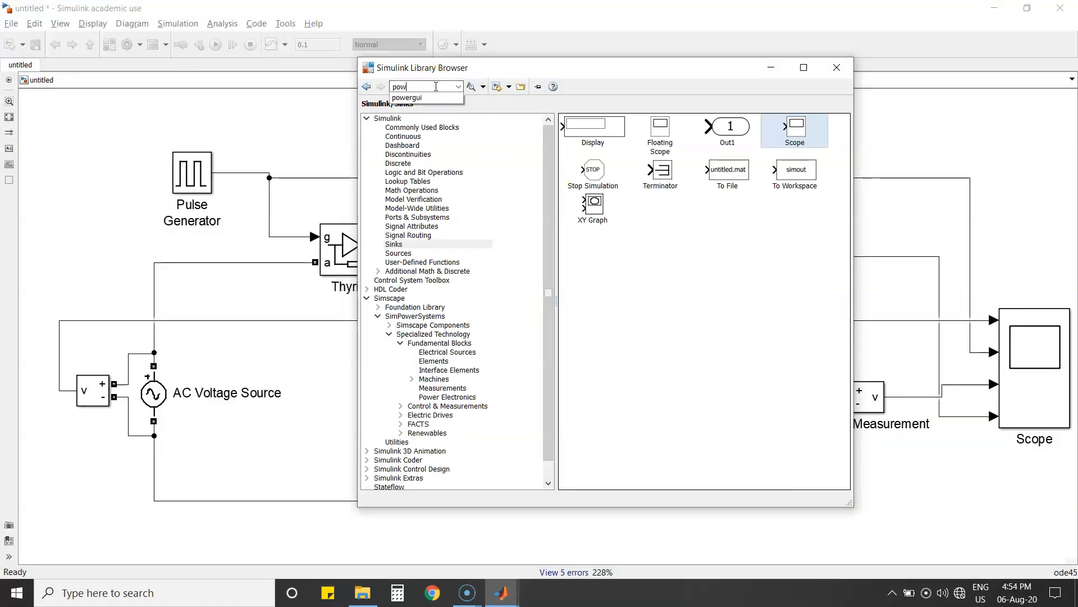
text(ergui)
key(Return)
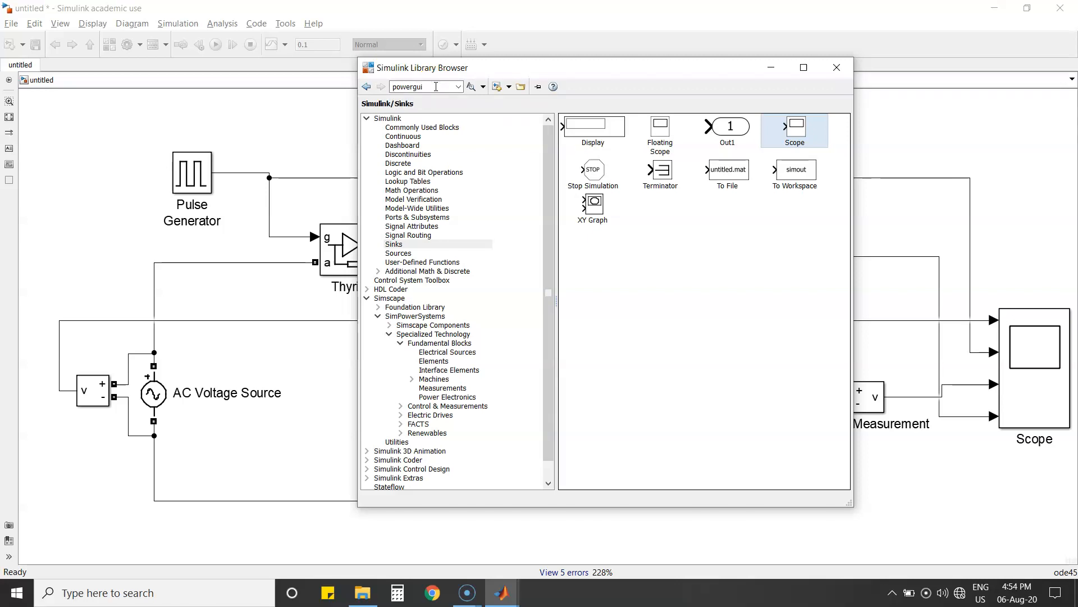
key(Return)
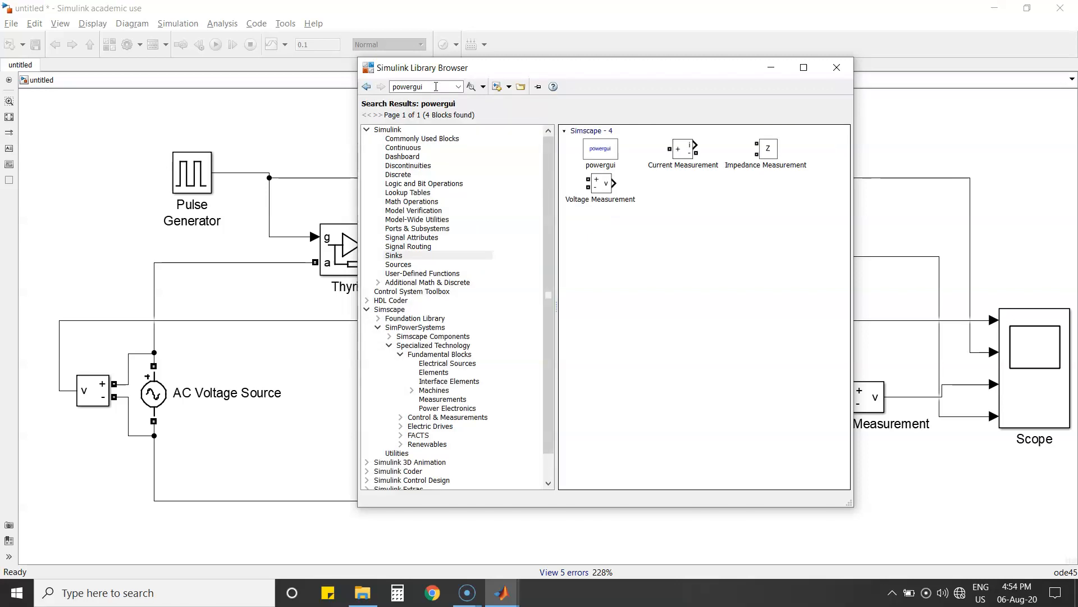
Step: Add a powergui block to the model and place it in the empty area above and beside the Pulse Generator
click(580, 145)
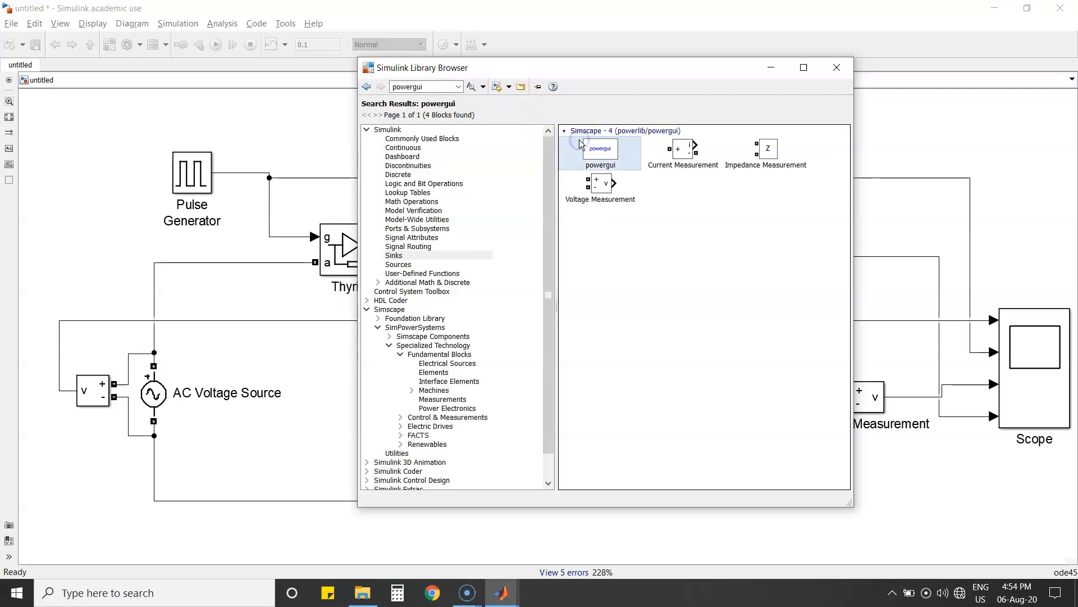
click(833, 70)
click(521, 334)
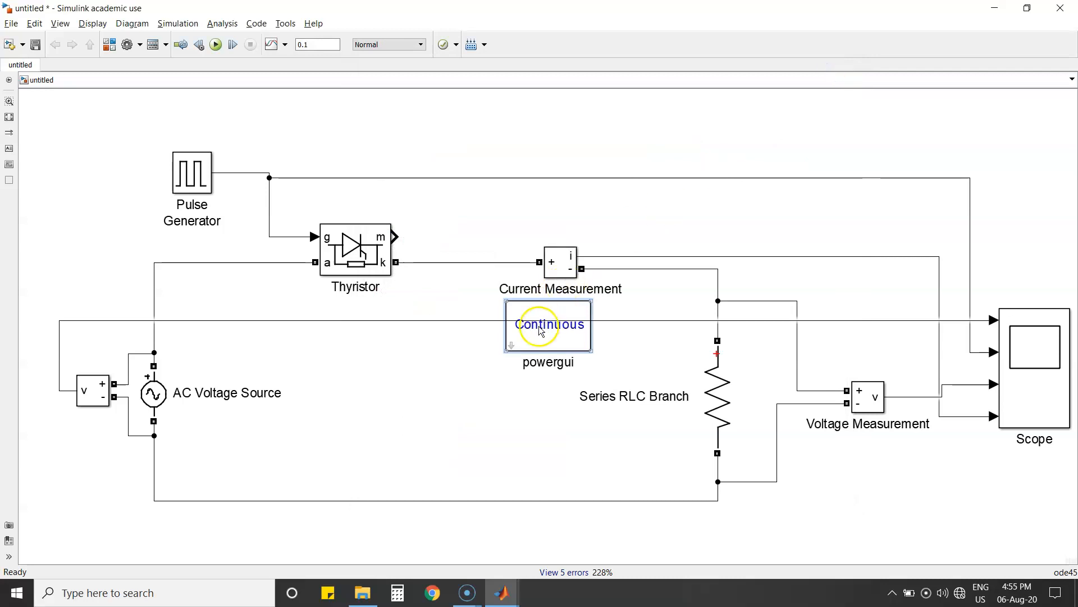
drag(522, 334, 71, 130)
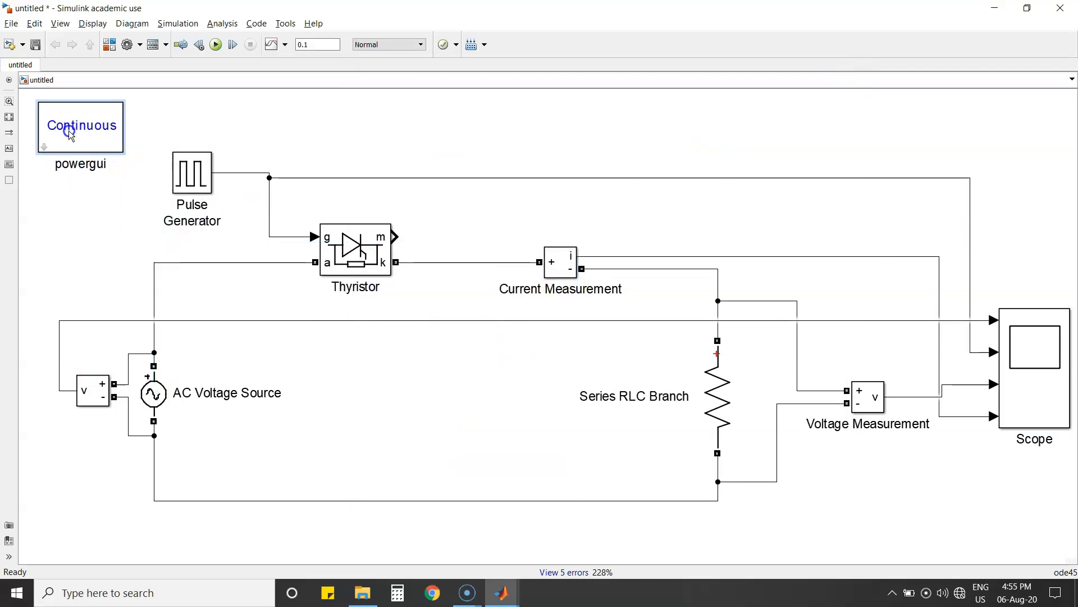
click(205, 116)
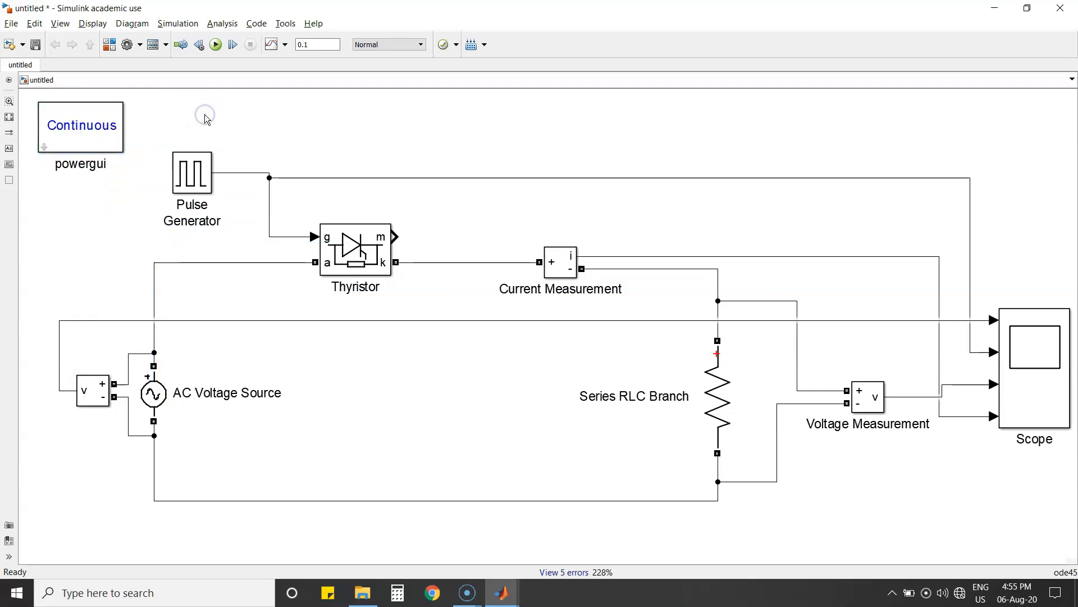
Step: Run the simulation and autoscale the Scope plots to fit the complete waveforms
click(215, 44)
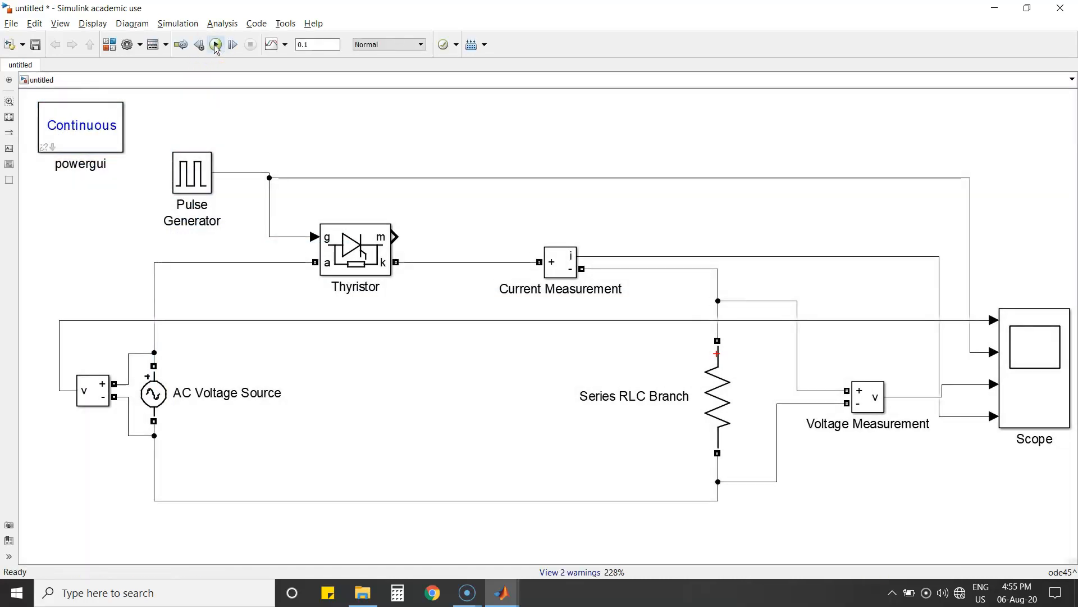
double_click(1044, 345)
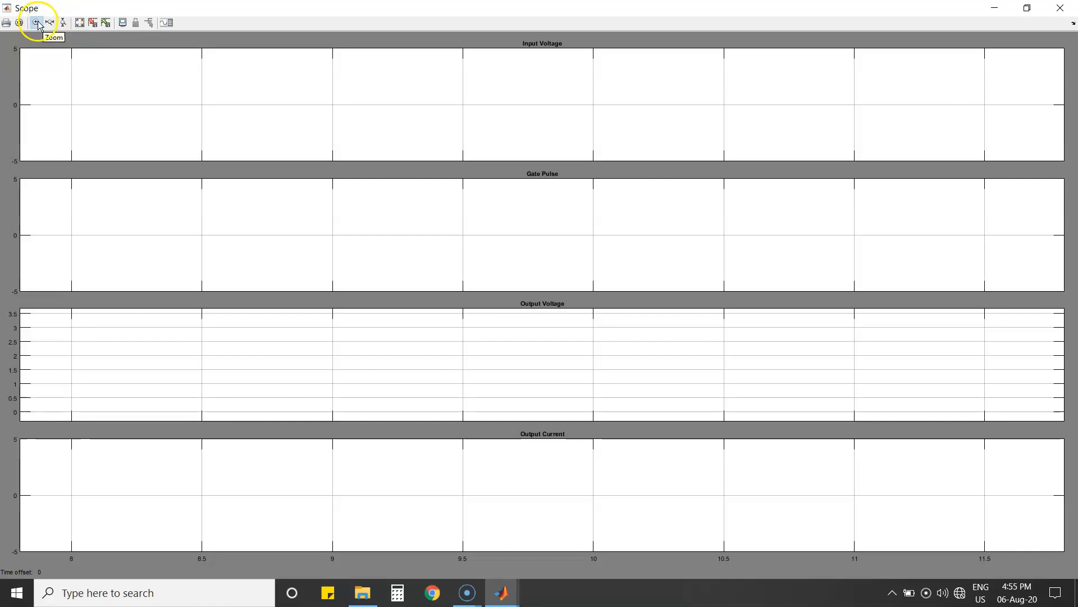
click(79, 24)
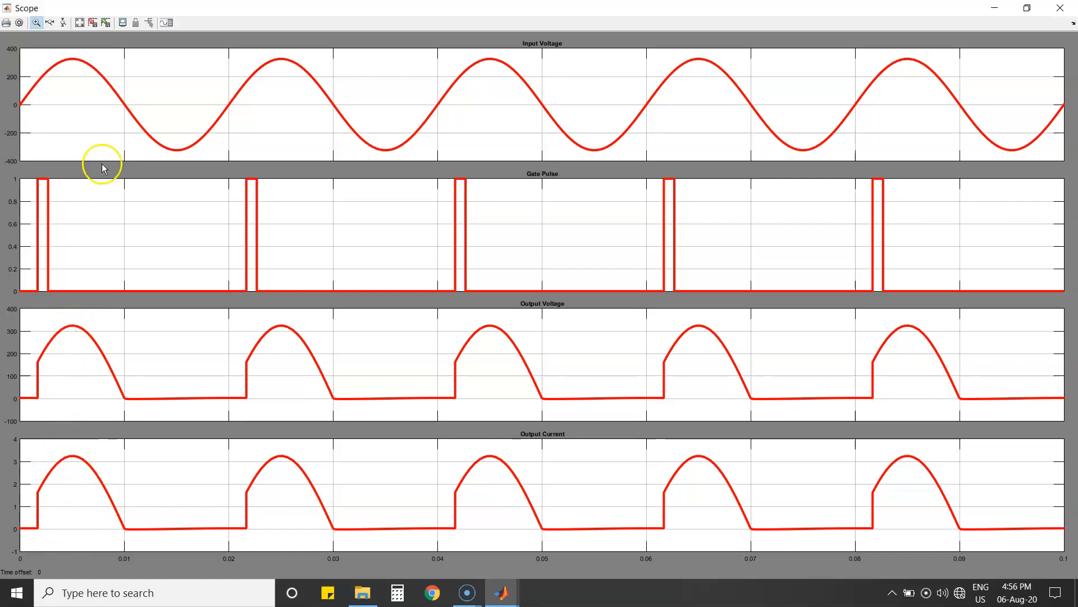
Step: Examine the Output Voltage and Output Current peaks with vertical zoom, restore the full plots and close the Scope
click(65, 22)
drag(72, 313, 76, 373)
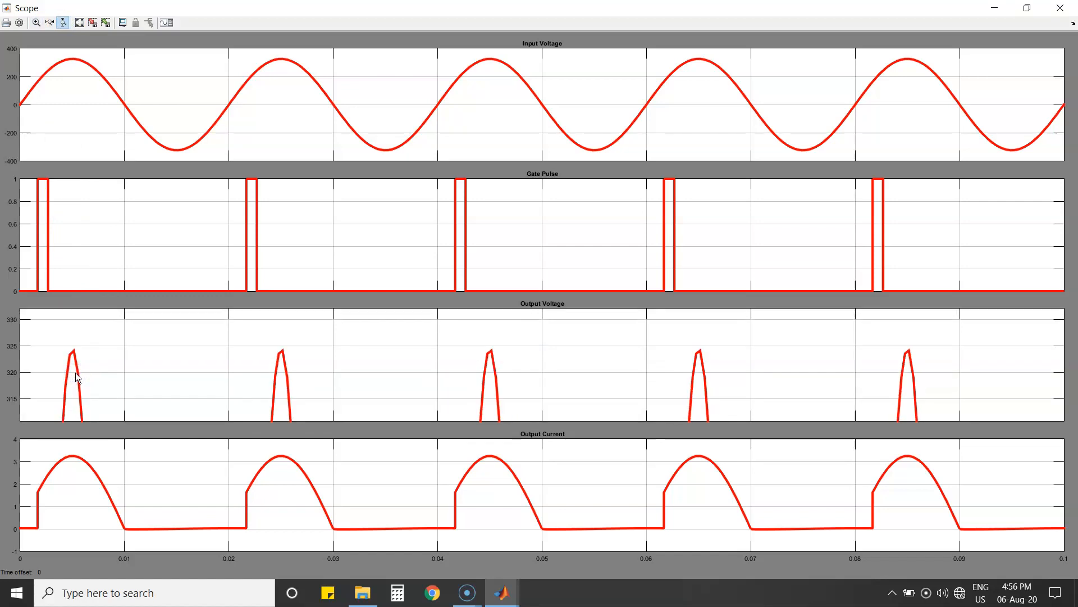
drag(69, 444, 74, 510)
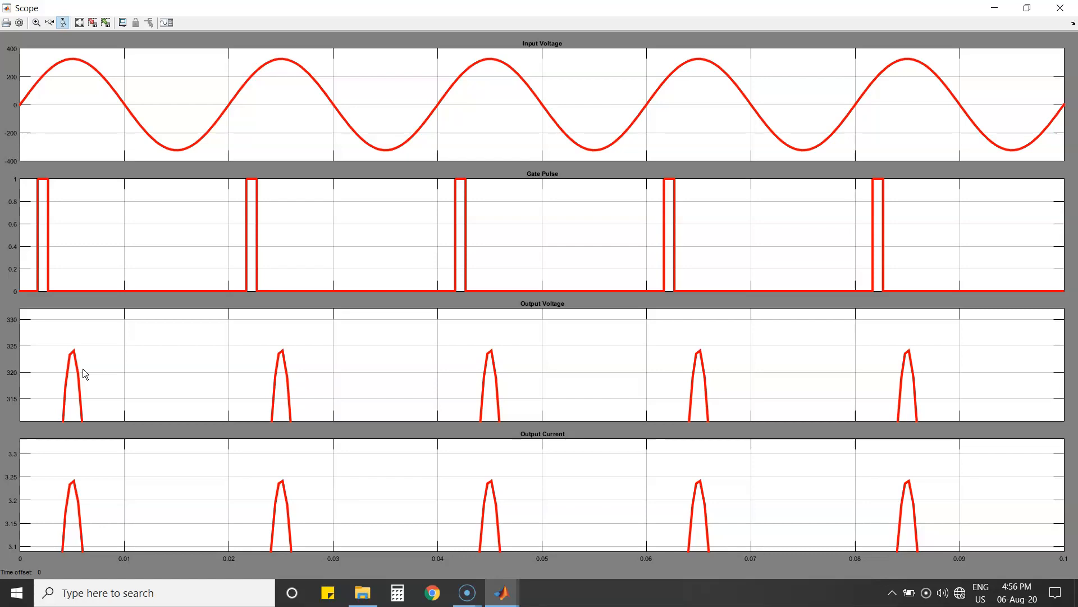
click(79, 24)
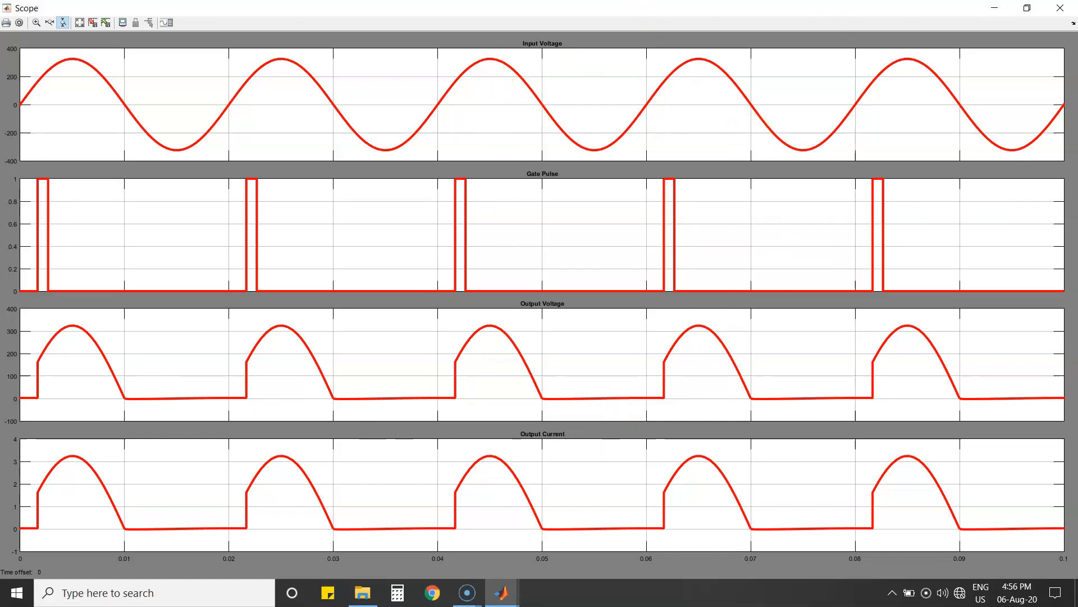
click(1060, 8)
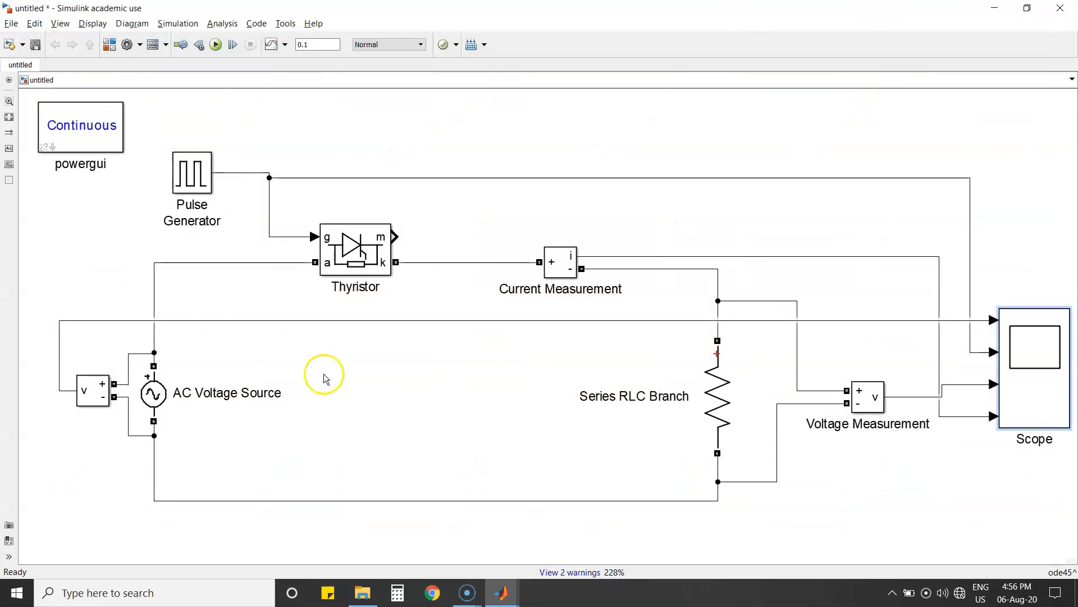
Step: Compare the direct Scope wiring of the measurement blocks with the tagged wiring in the Single_ph_HW_FC model
click(560, 258)
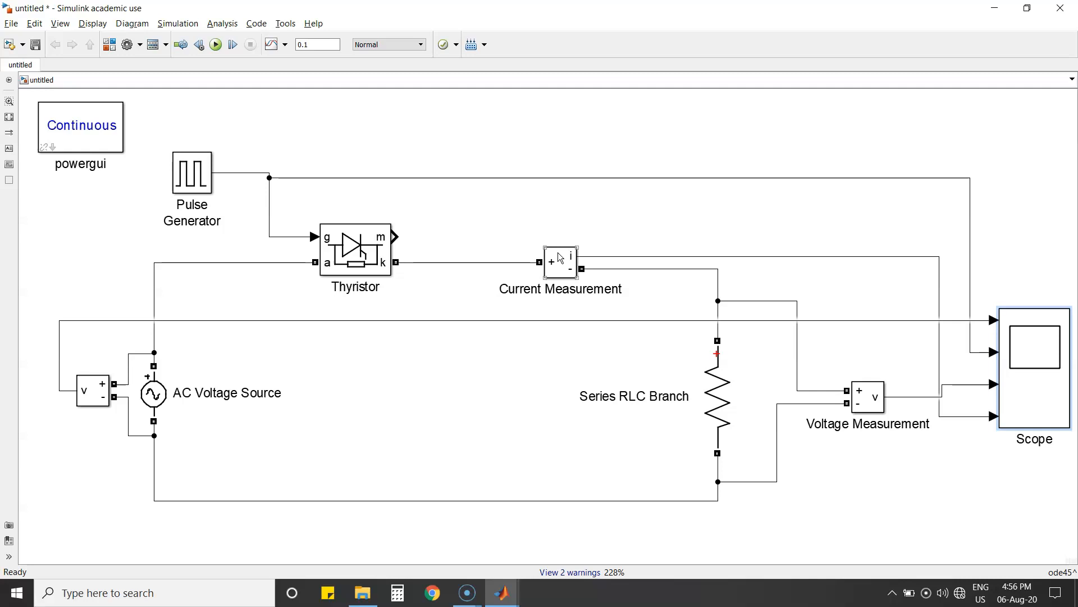
click(97, 384)
click(72, 343)
mouse_move(518, 585)
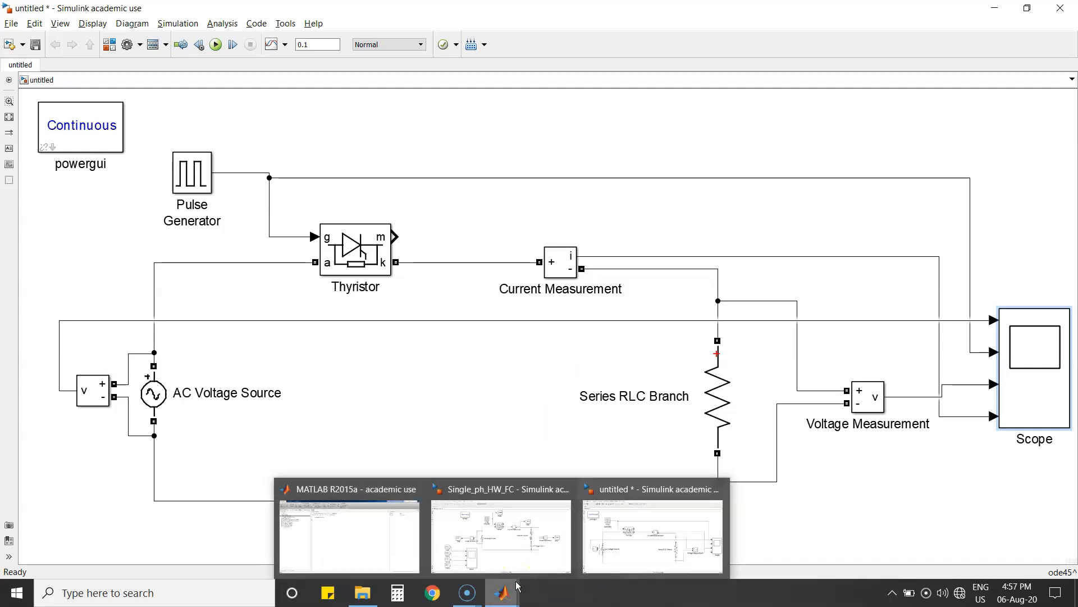
click(517, 524)
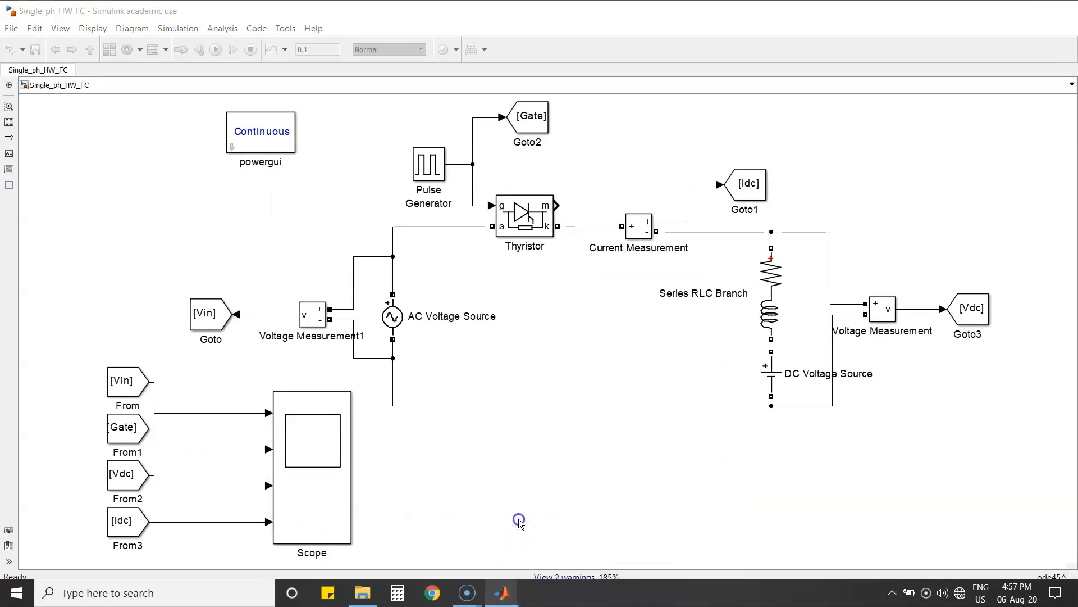
click(549, 495)
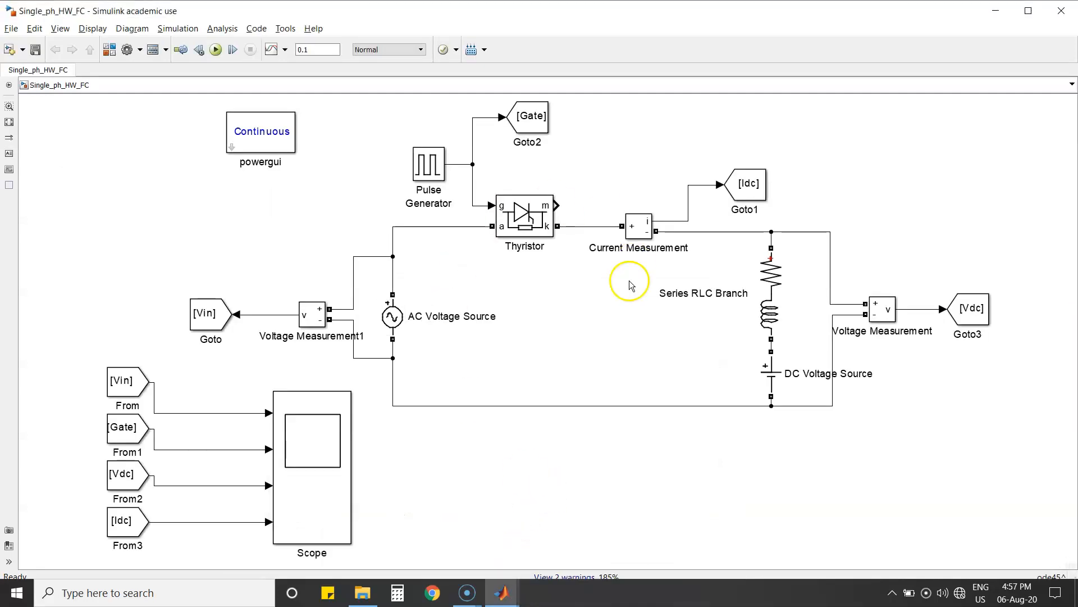
key(alt+Tab)
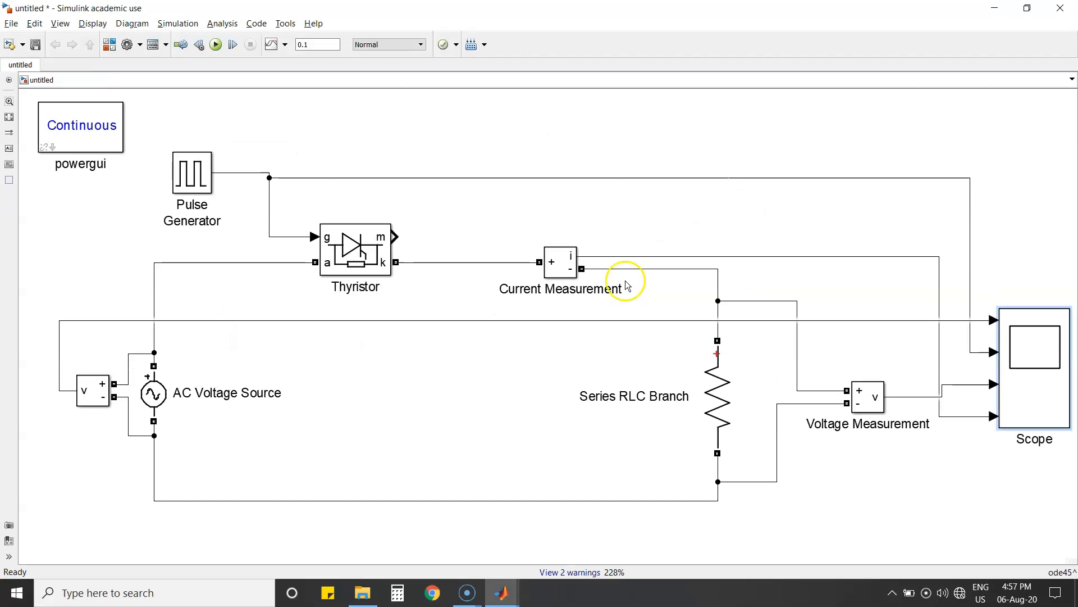
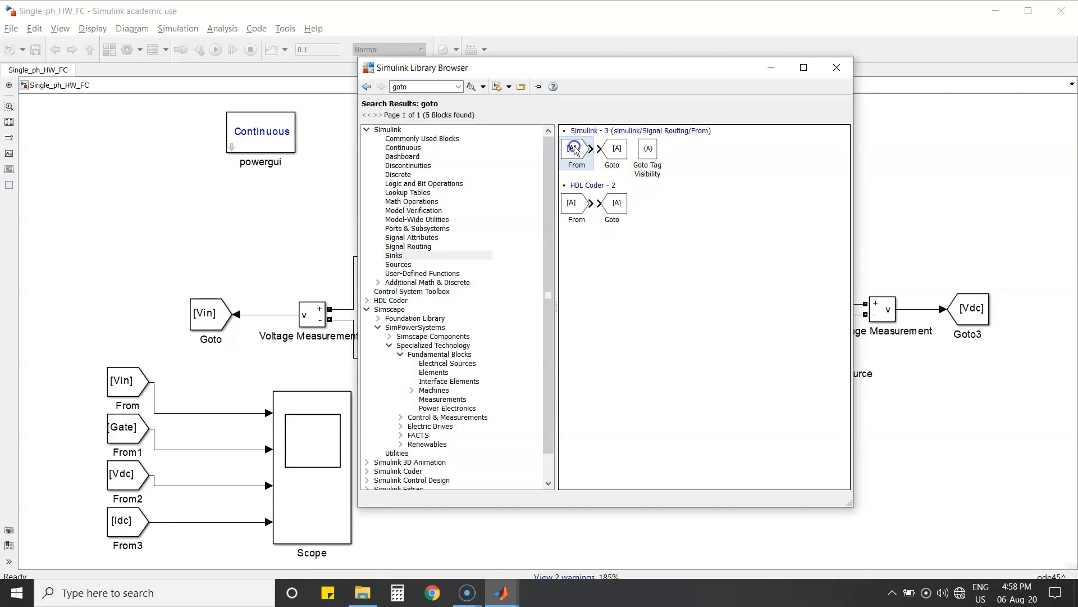
Step: Inspect the library's From block, then close the library browser and the From block's parameters
click(581, 158)
click(837, 68)
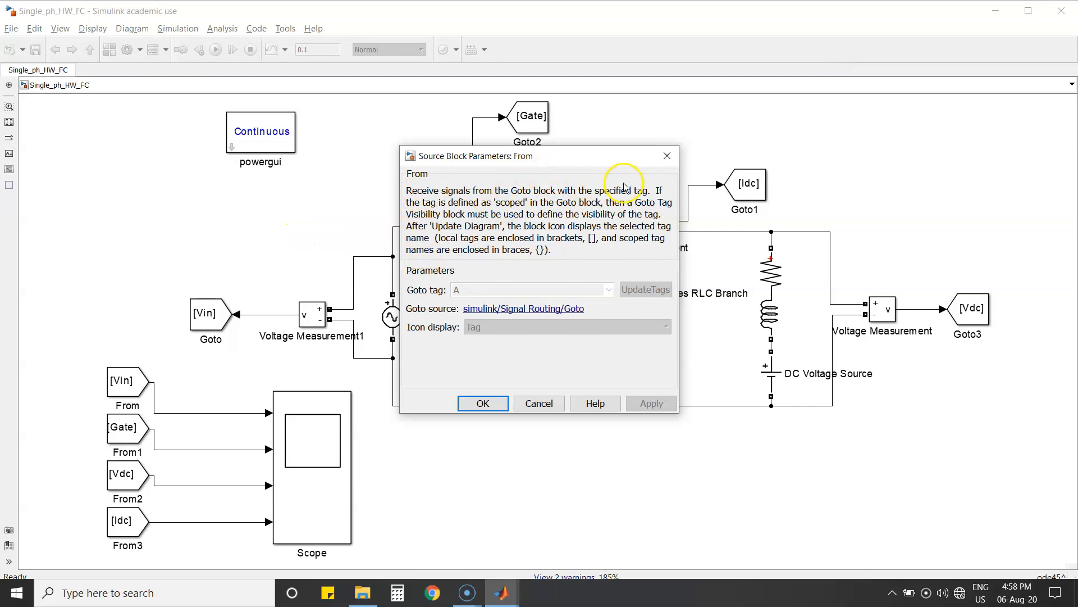
click(667, 157)
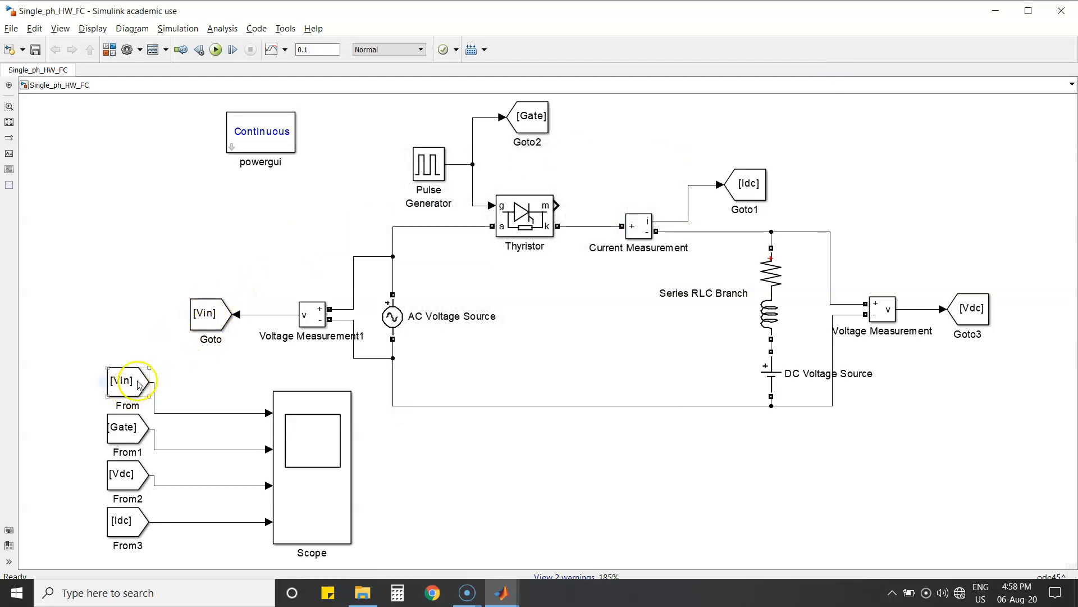
Step: Take the DC Voltage Source out of the load, leave it unconnected below the circuit, and wire the Series RLC Branch directly to the return line
click(764, 331)
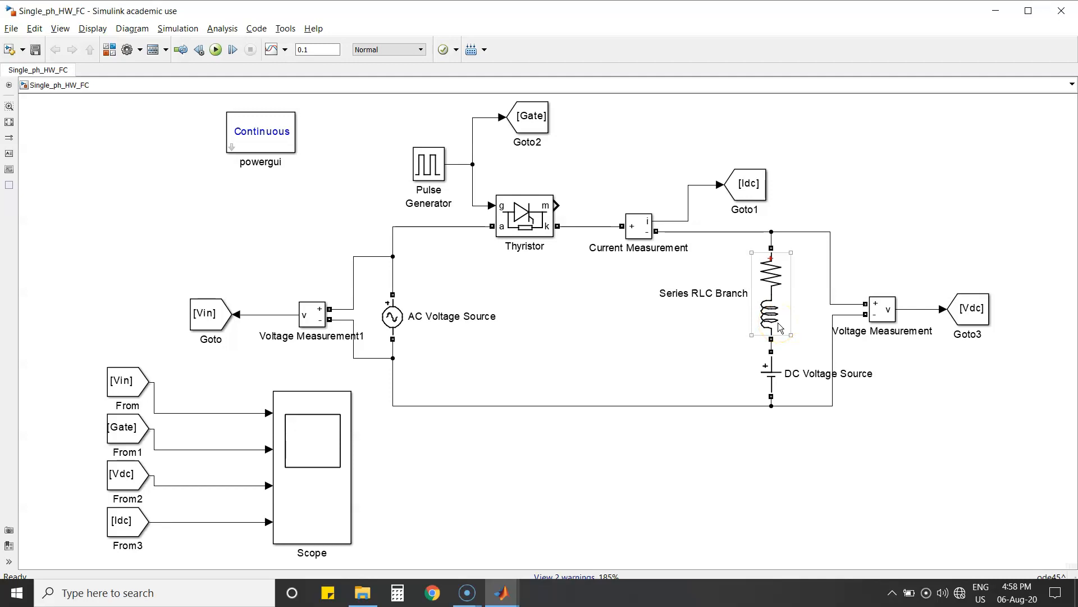
click(776, 377)
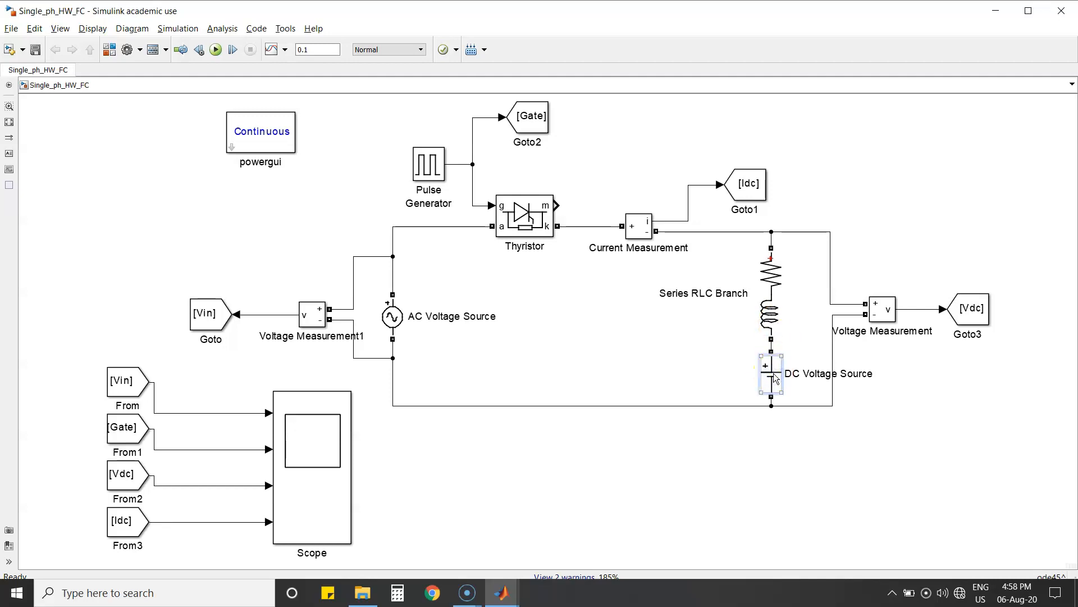
key(Delete)
click(674, 452)
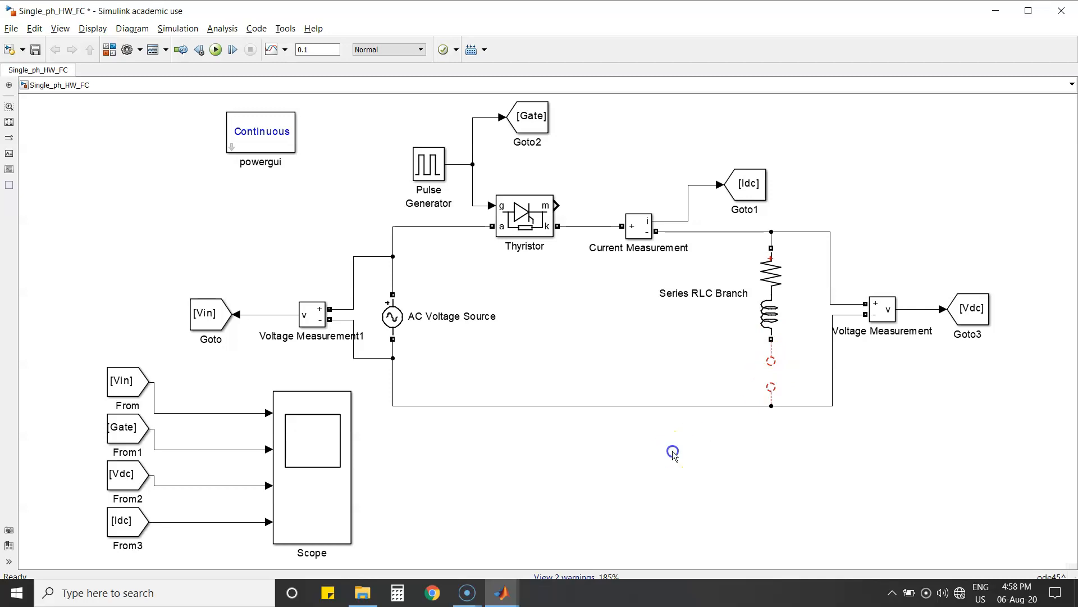
key(ctrl+v)
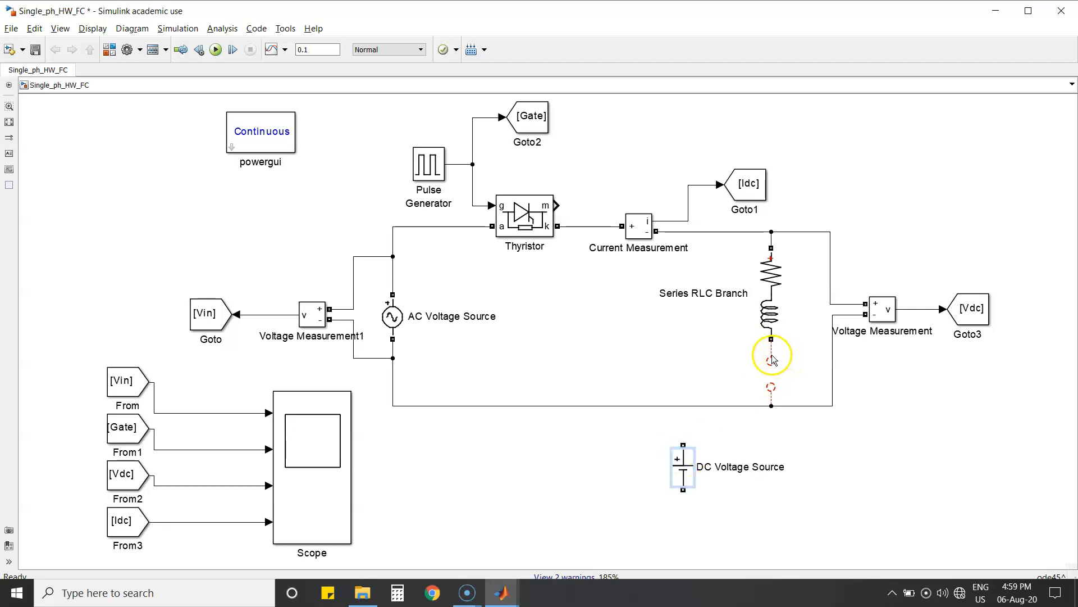
drag(771, 358, 771, 387)
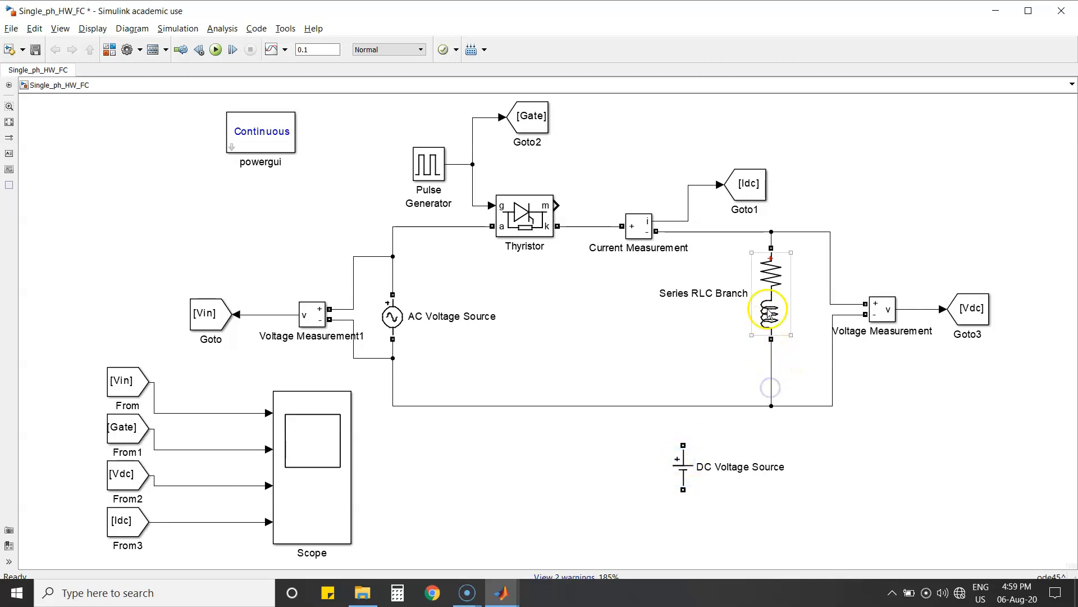
drag(771, 308, 771, 329)
Step: Review the inductance of the Series RLC Branch, accept its parameters and run the simulation
double_click(771, 328)
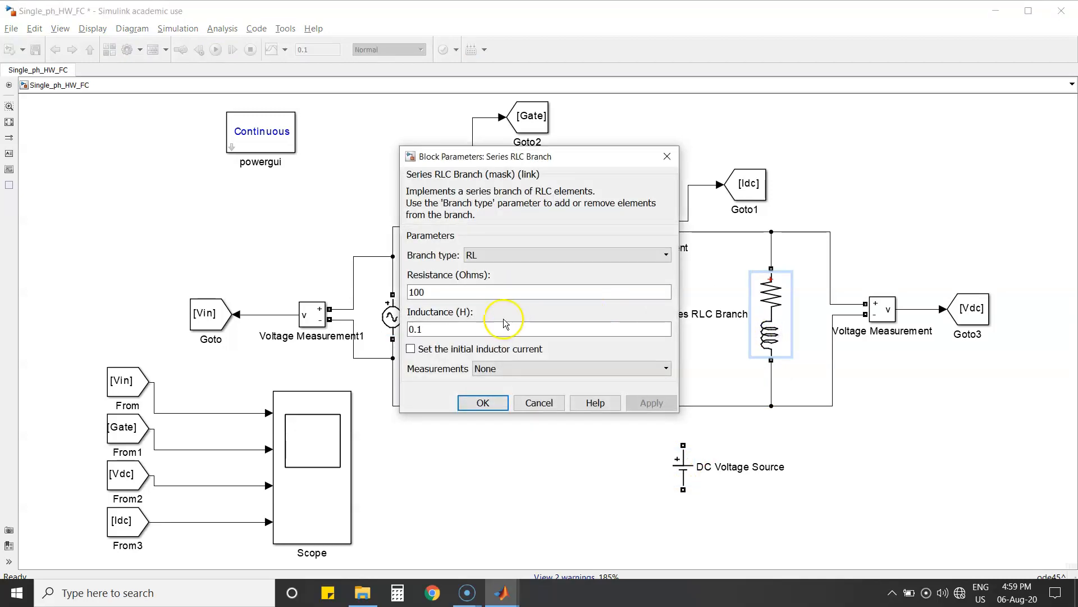
click(439, 330)
double_click(438, 331)
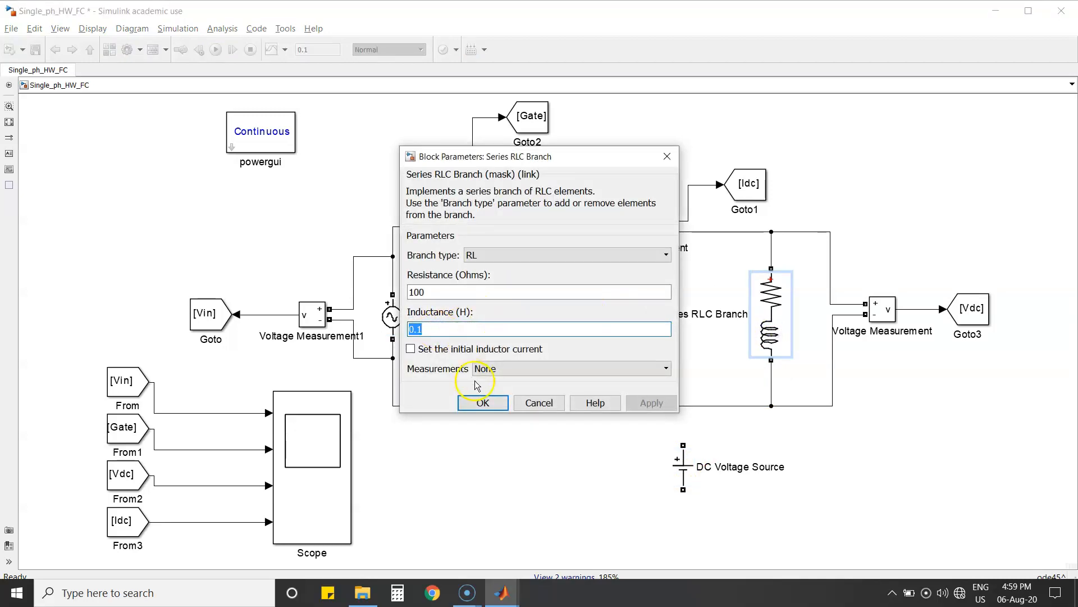
click(484, 403)
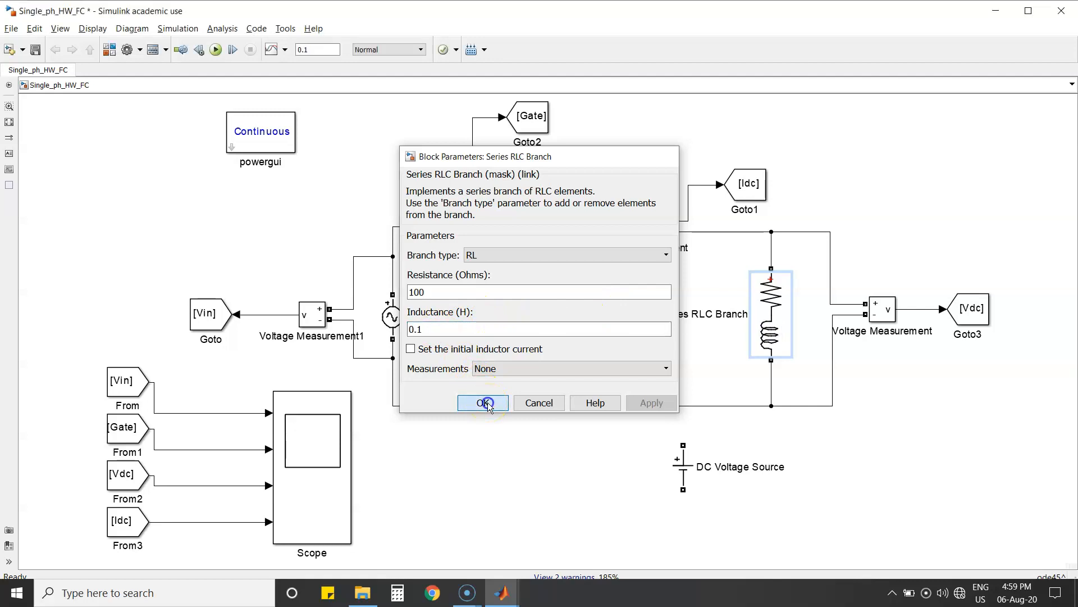
click(215, 51)
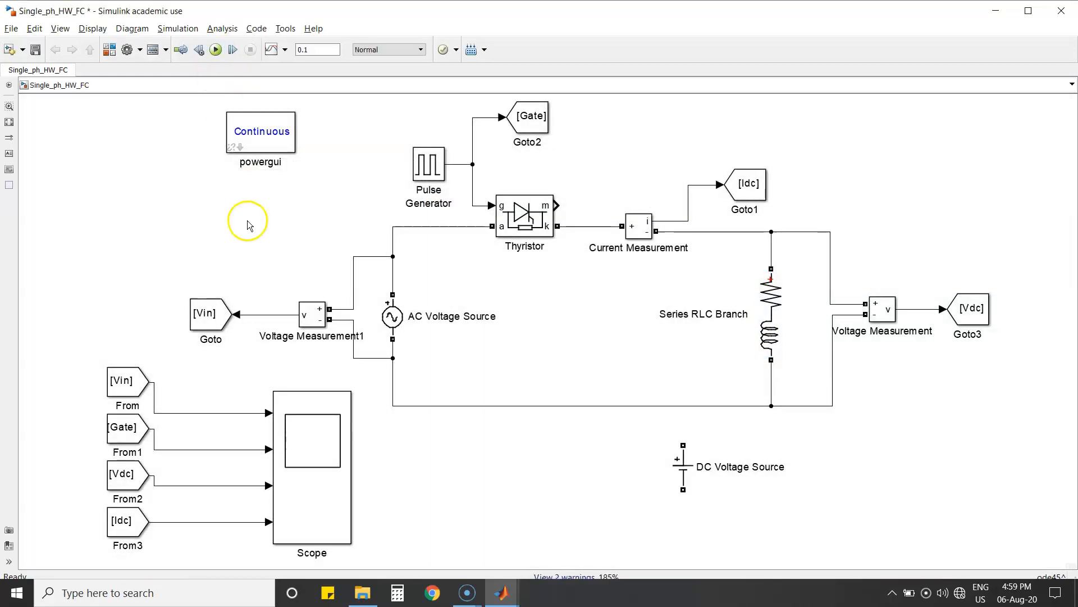
Step: Examine the RL-load waveforms in the Scope with all axes scaled to fit, and close the Scope
double_click(310, 424)
click(85, 28)
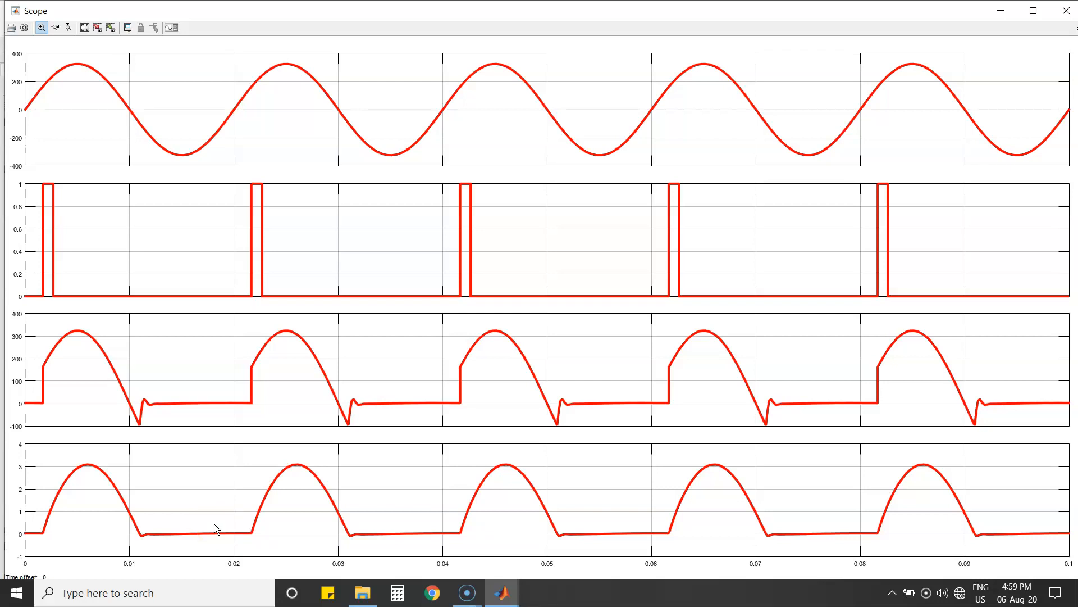
click(1060, 18)
Step: Insert the DC Voltage Source between the Series RLC Branch and the return line, and reroute the return line below it
click(772, 384)
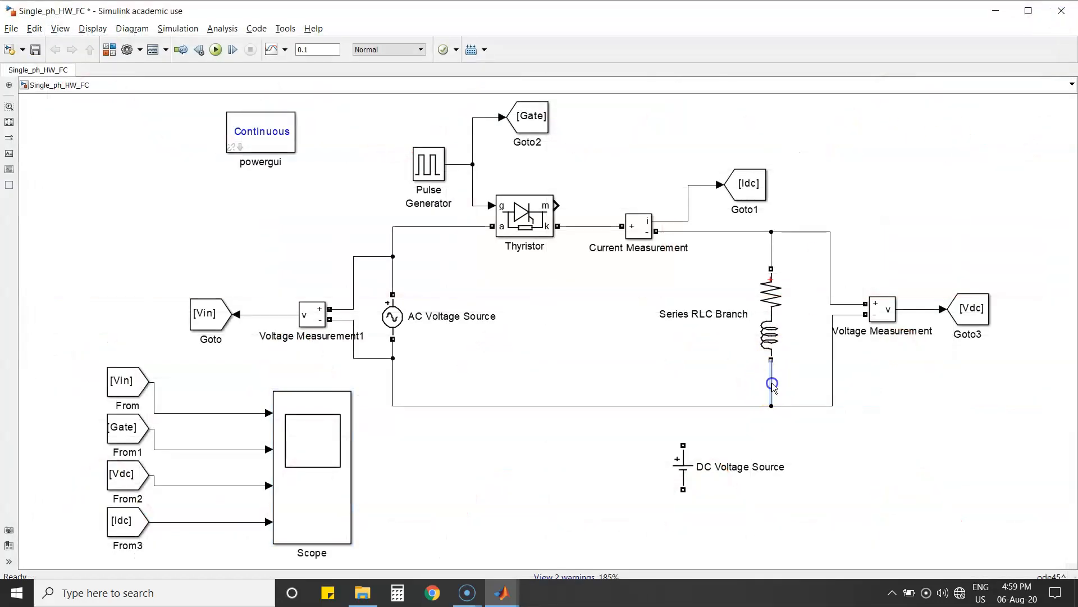
key(Delete)
click(685, 460)
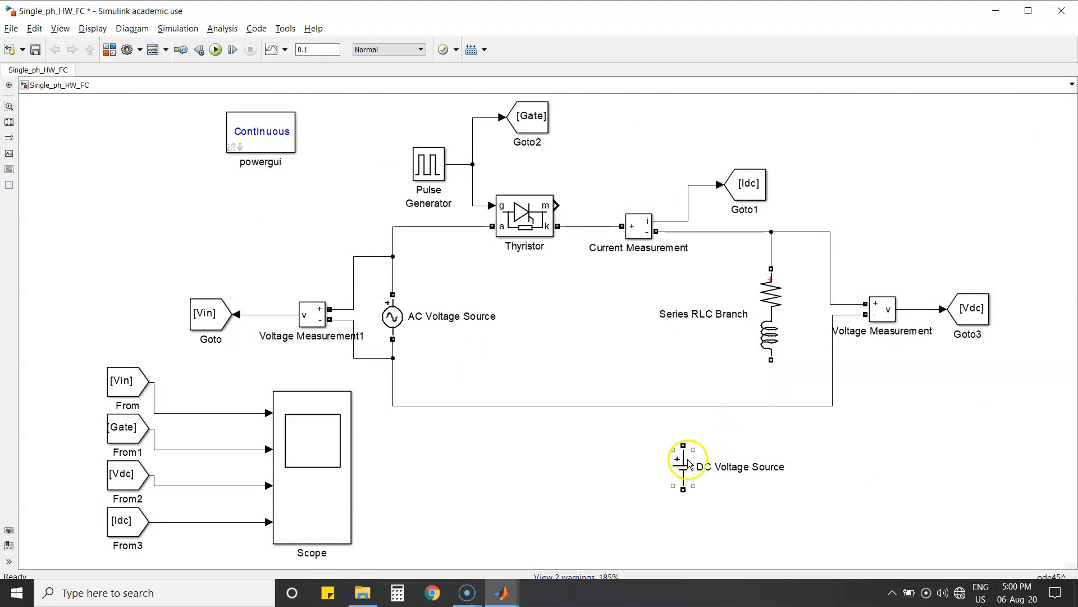
drag(685, 461, 773, 386)
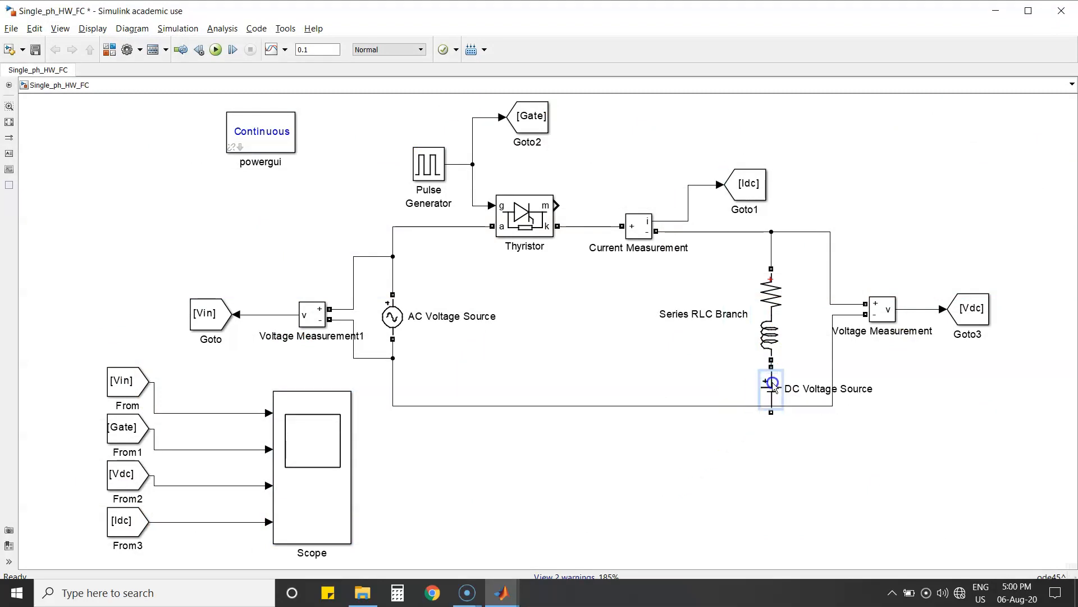
click(753, 406)
mouse_move(753, 406)
mouse_down()
mouse_move(754, 440)
mouse_move(772, 428)
mouse_move(771, 439)
mouse_up()
click(755, 484)
click(771, 410)
Step: Accept the DC Voltage Source parameters with an amplitude of 100 V and run the simulation
double_click(773, 398)
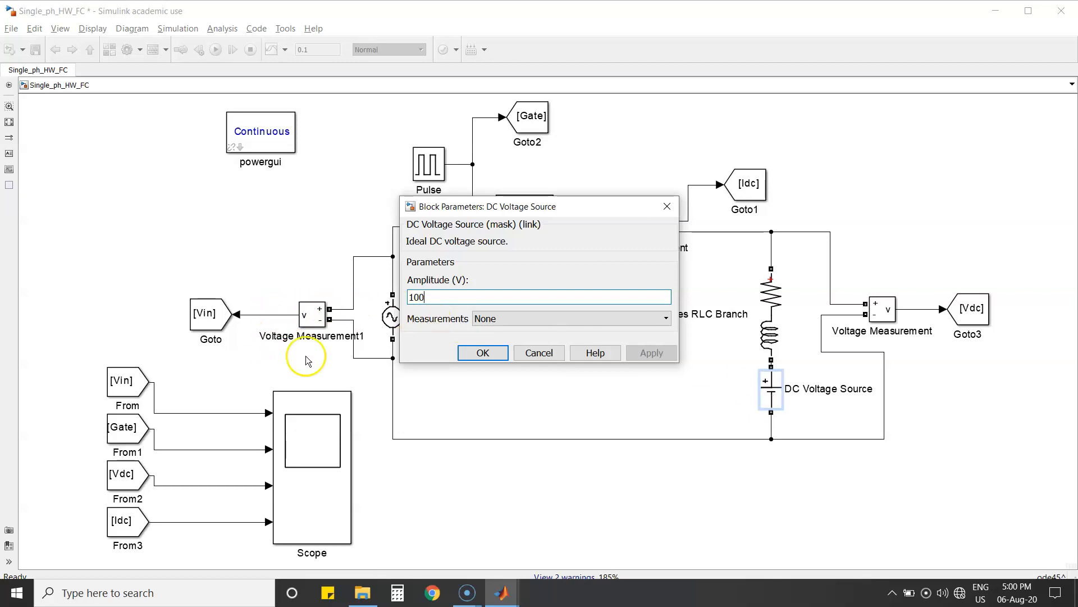
click(482, 353)
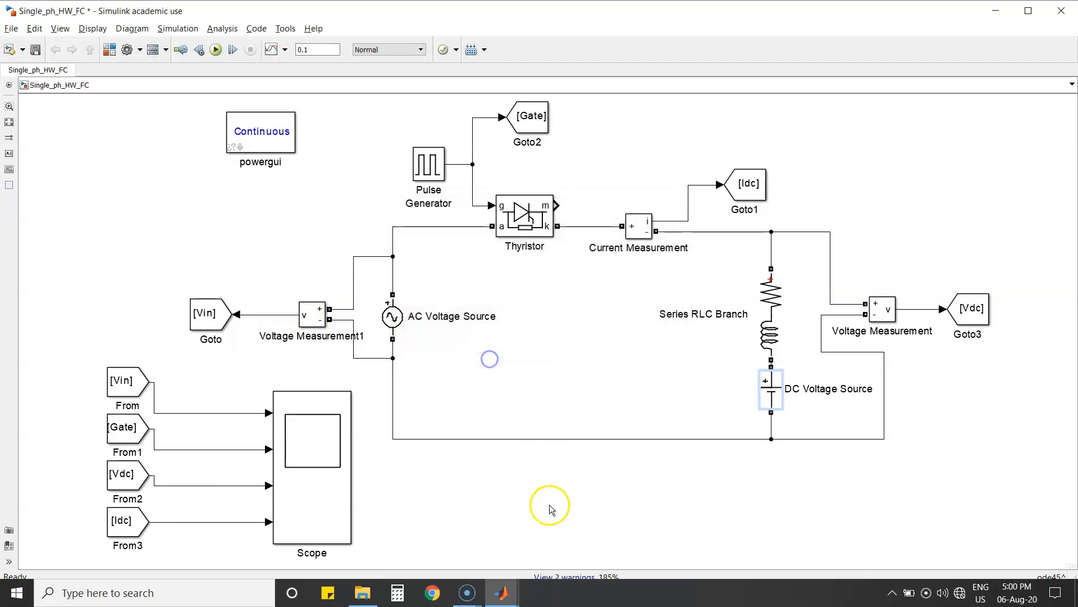
click(215, 49)
Step: Examine the Scope waveforms for the load with the DC source, scaled to fit all axes, and close the Scope
click(298, 413)
double_click(298, 413)
click(298, 412)
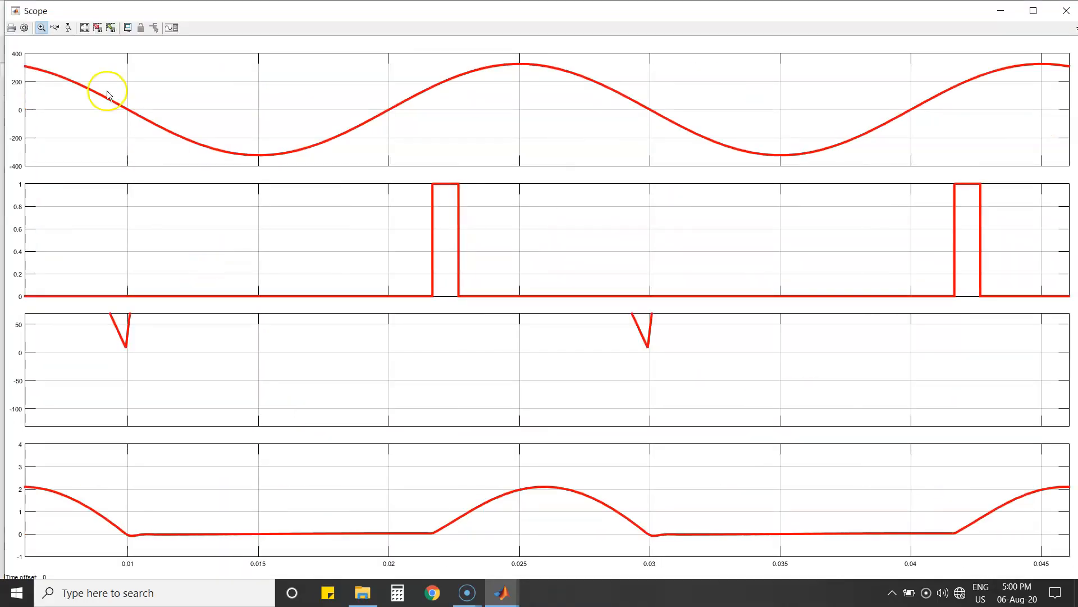
click(85, 27)
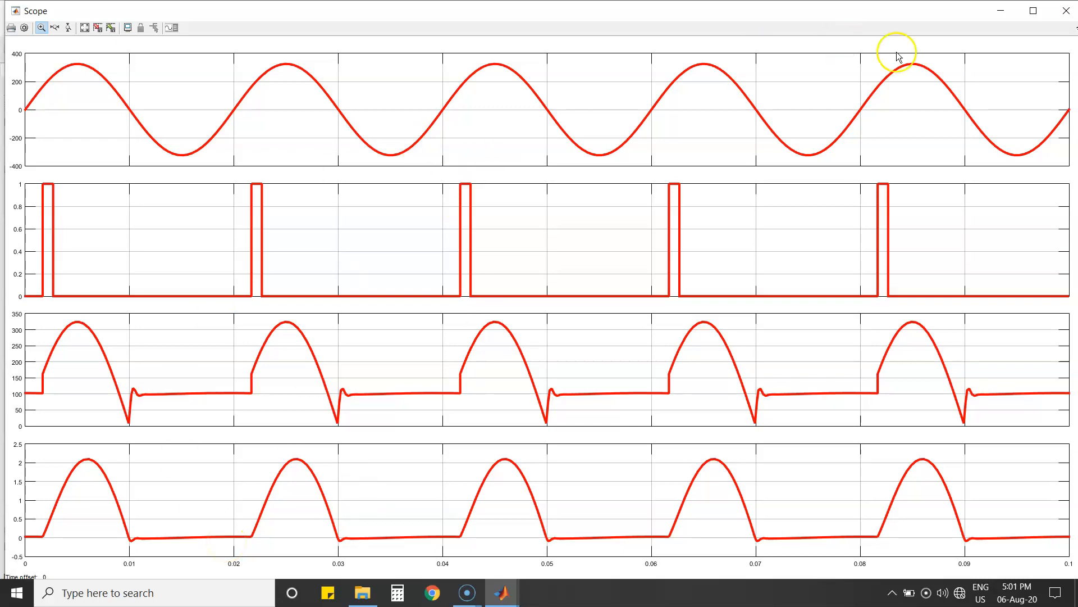
click(1066, 11)
click(943, 124)
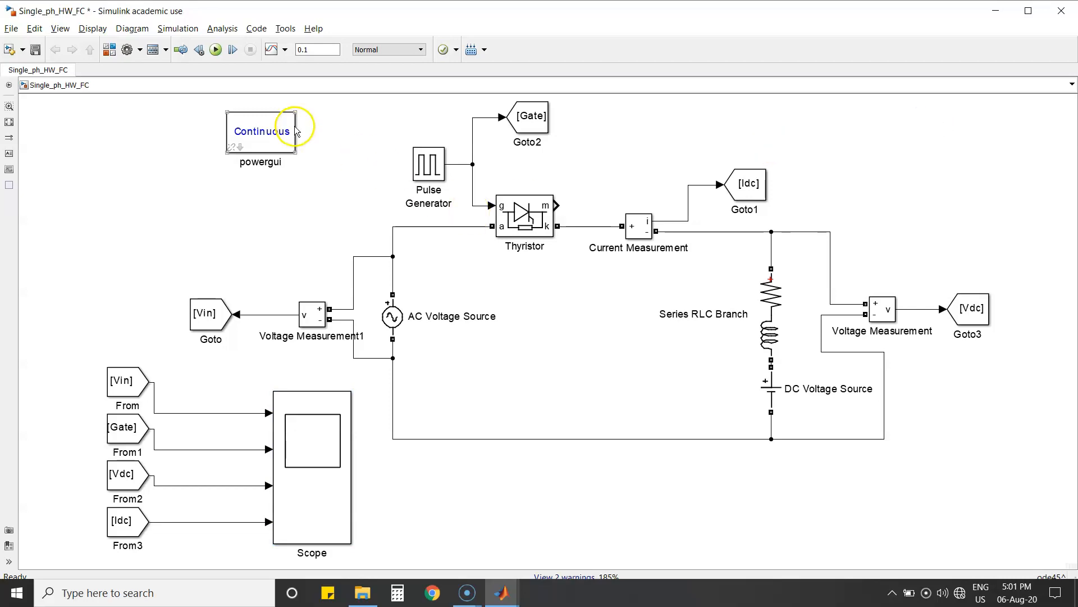
Step: Add the RMS and Mean blocks from the SimPowerSystems Control & Measurements library's Measurements group to the model
click(109, 50)
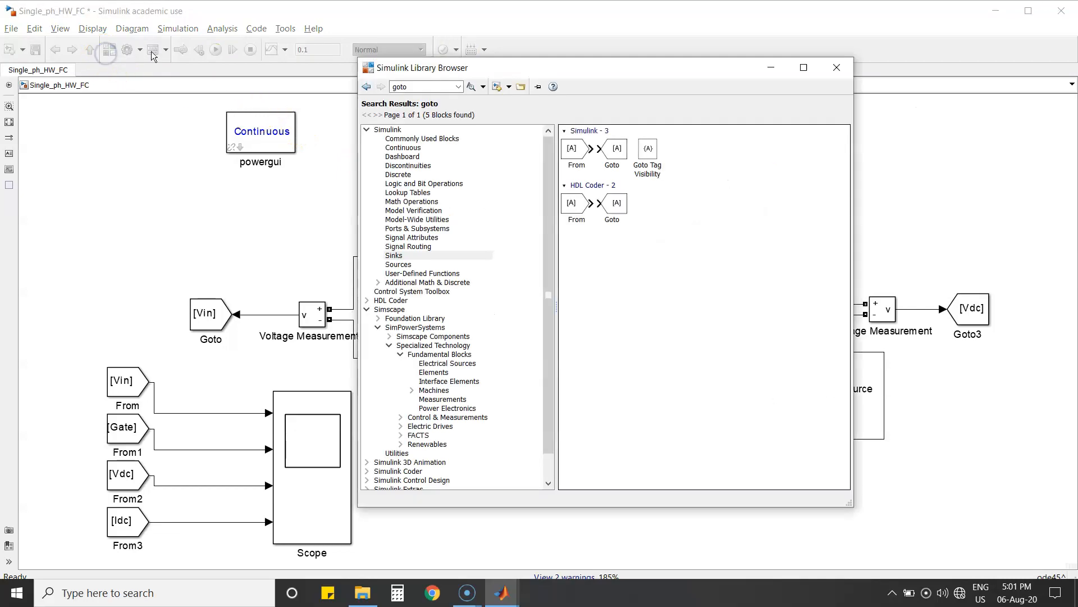
click(437, 399)
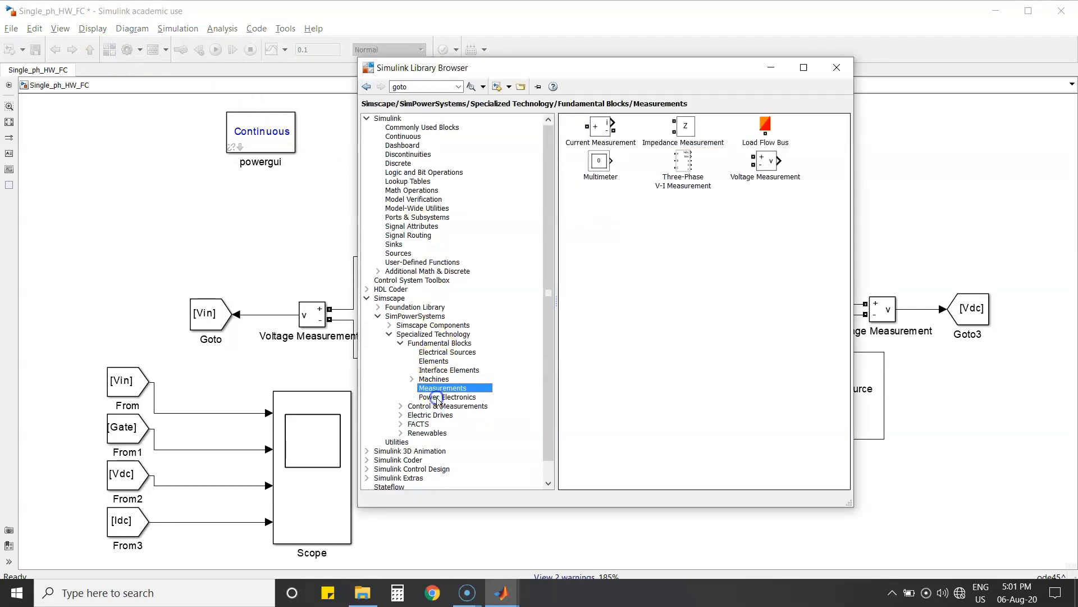
click(402, 405)
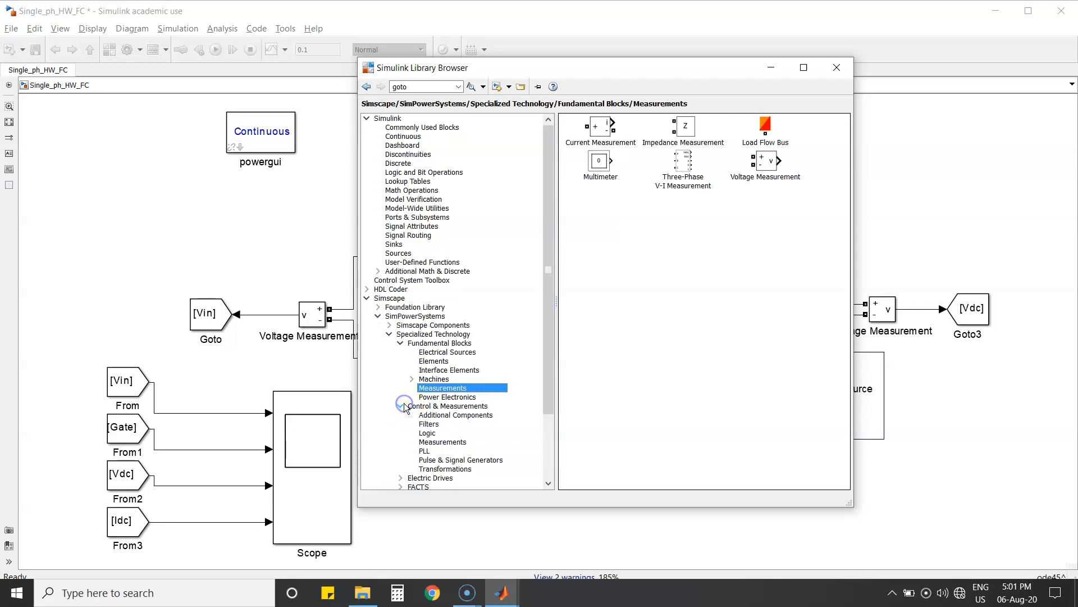
click(443, 442)
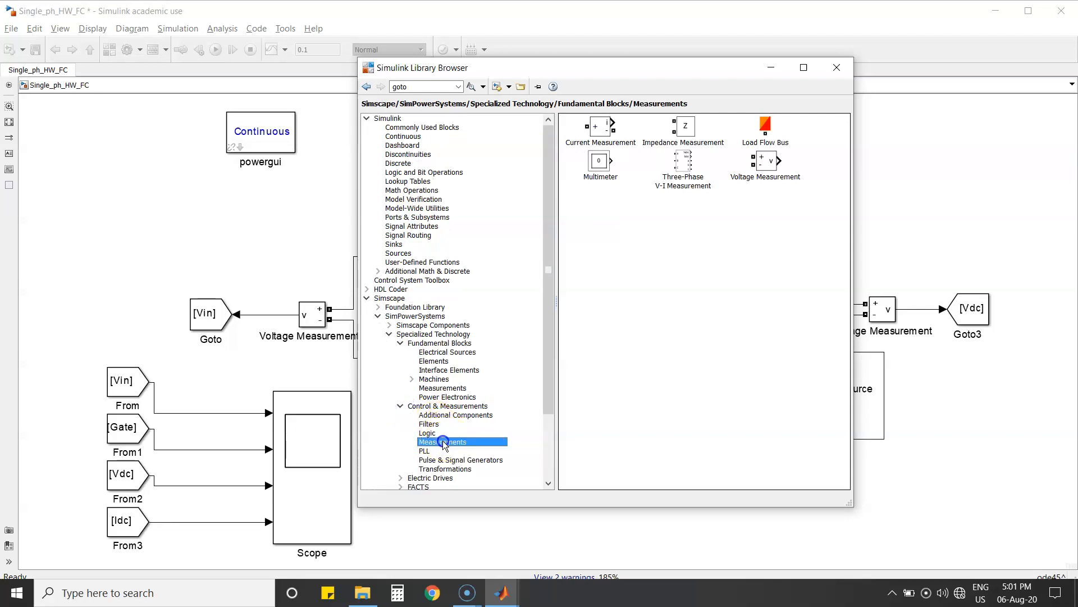
click(663, 405)
click(662, 265)
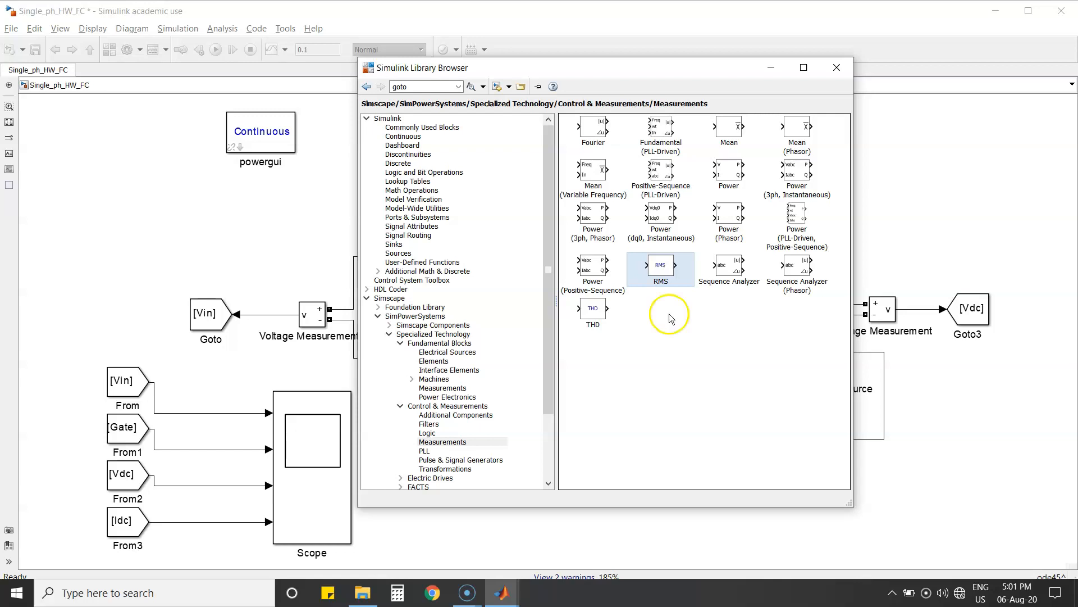
click(679, 341)
click(738, 133)
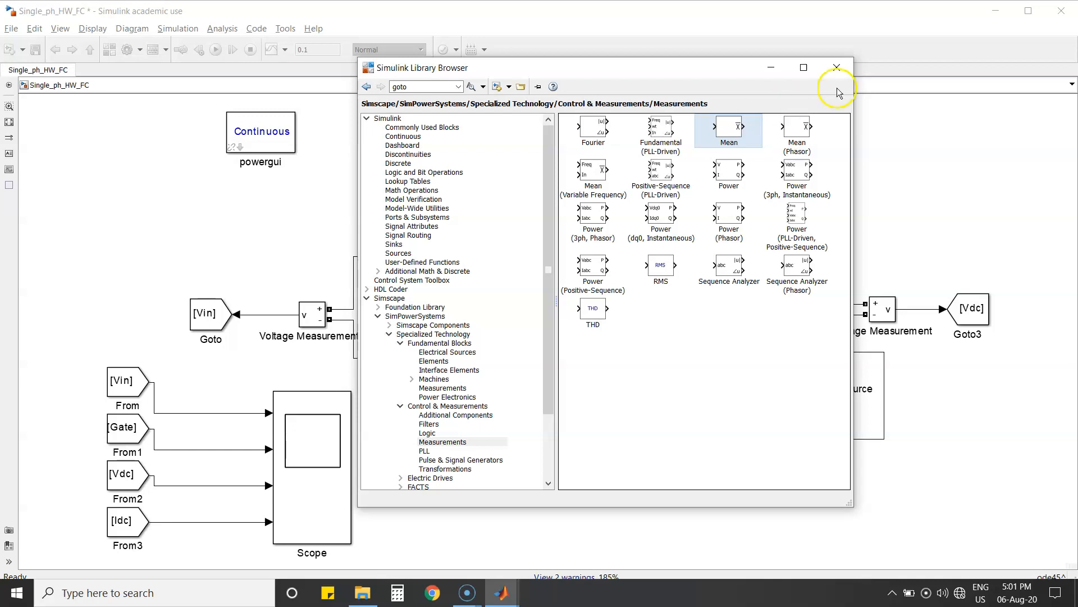
click(837, 68)
Step: Duplicate the Mean and RMS blocks and place one of each near the Idc tag and near the Vdc tag
drag(559, 331, 968, 243)
click(558, 331)
drag(559, 333, 965, 388)
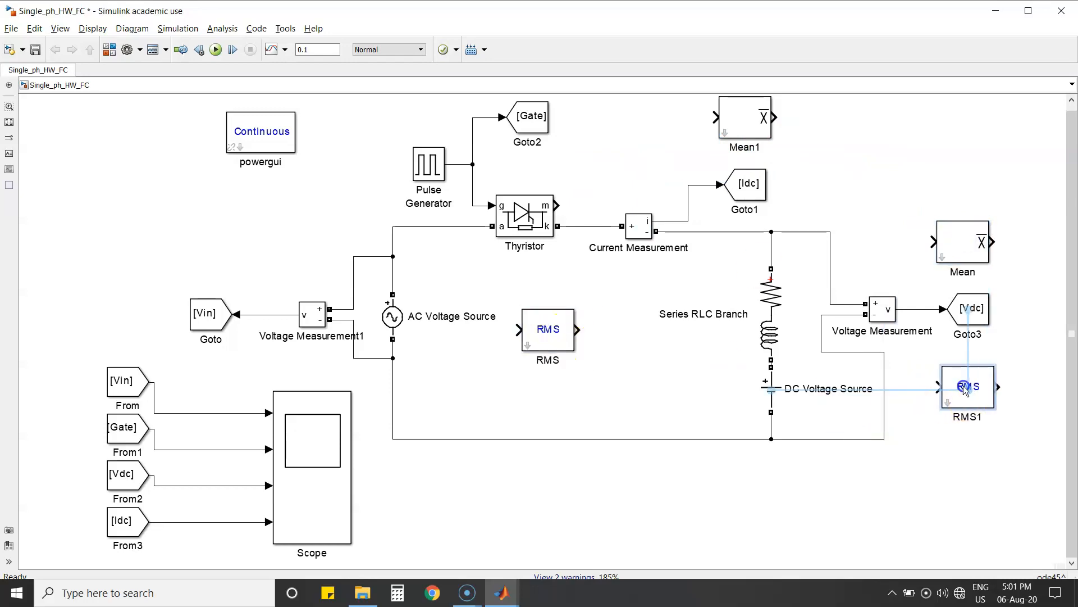
click(555, 325)
drag(555, 325, 838, 152)
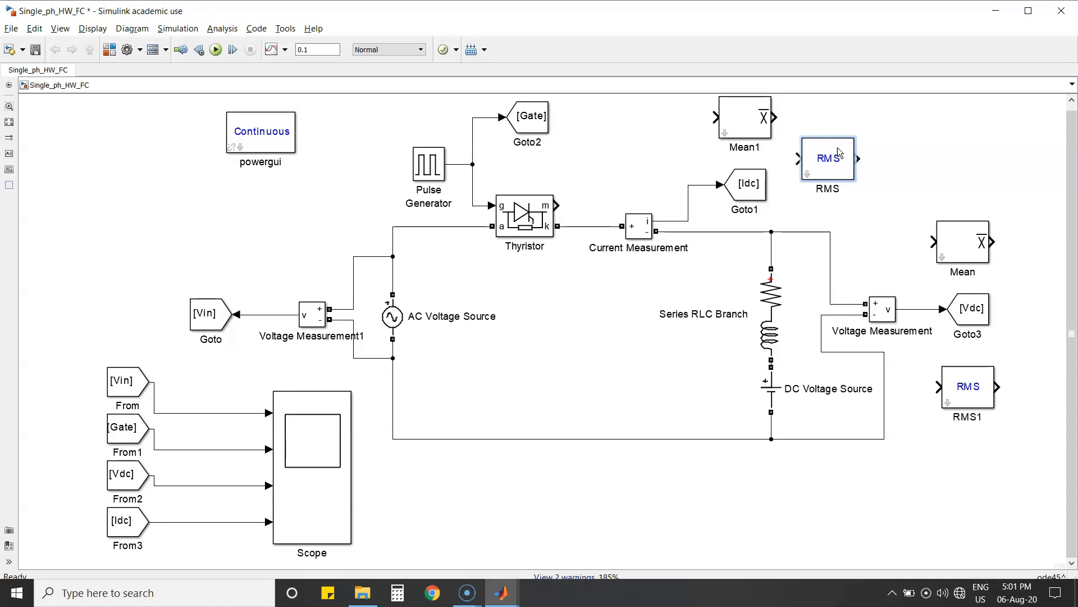
Step: Add a Display block from the Simulink Sinks library to the model and minimize the library browser
key(alt+Tab)
key(alt+Tab)
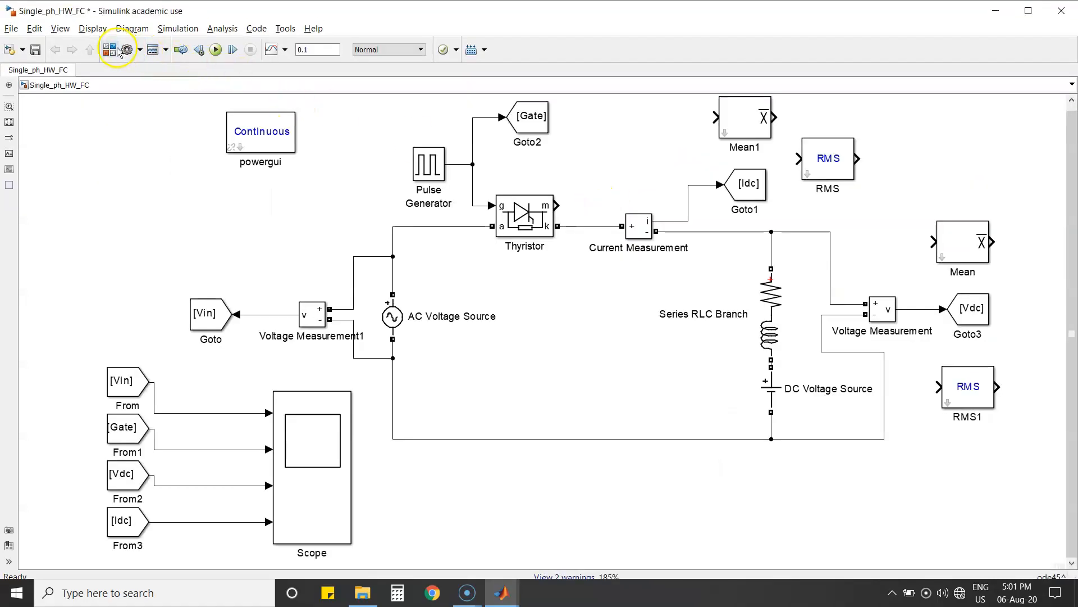
click(110, 50)
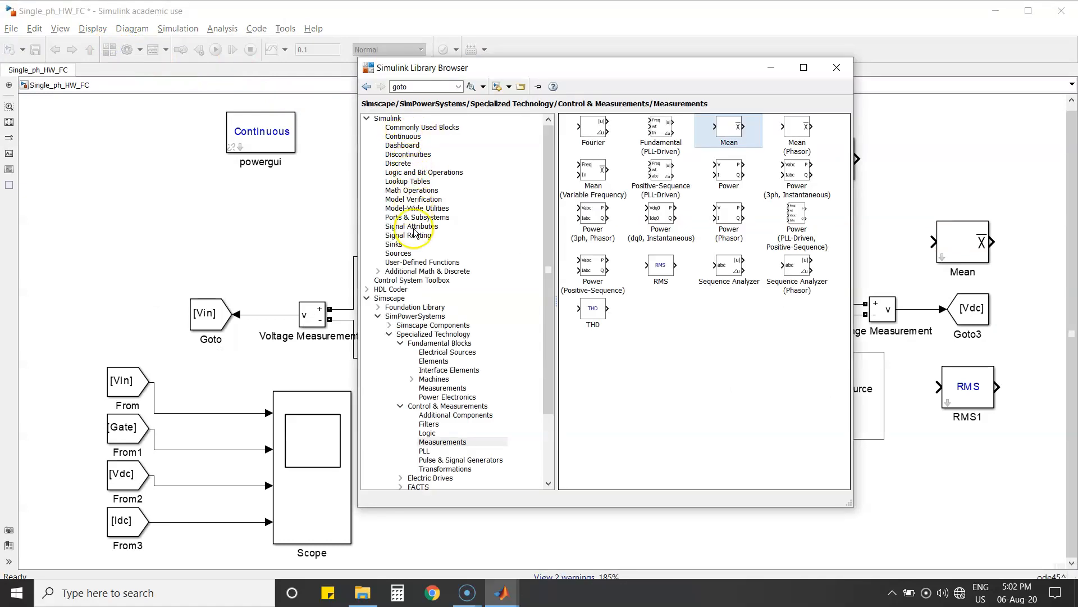
click(401, 245)
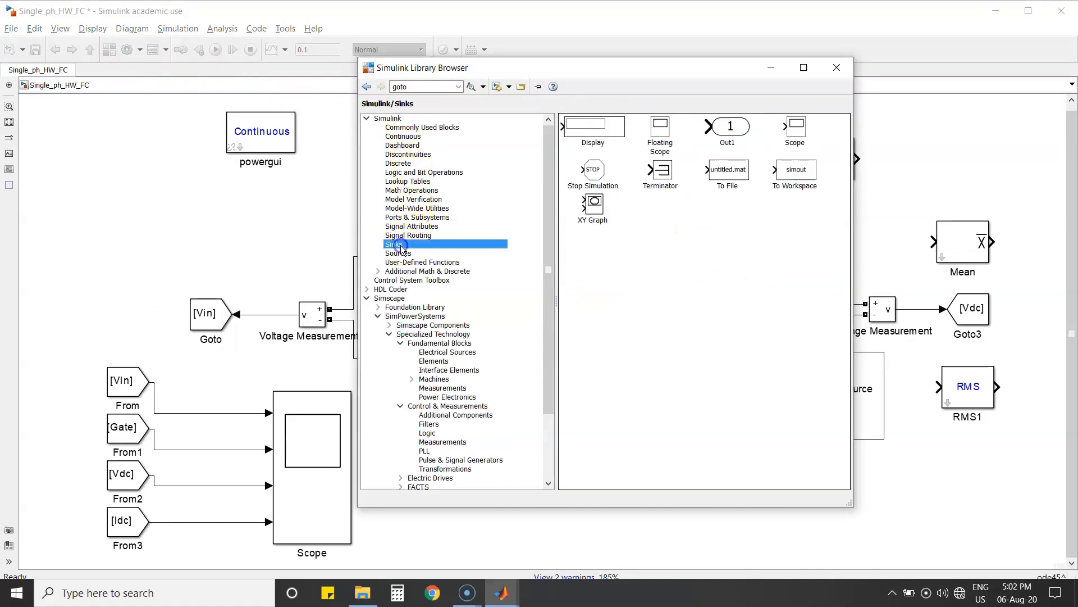
click(599, 136)
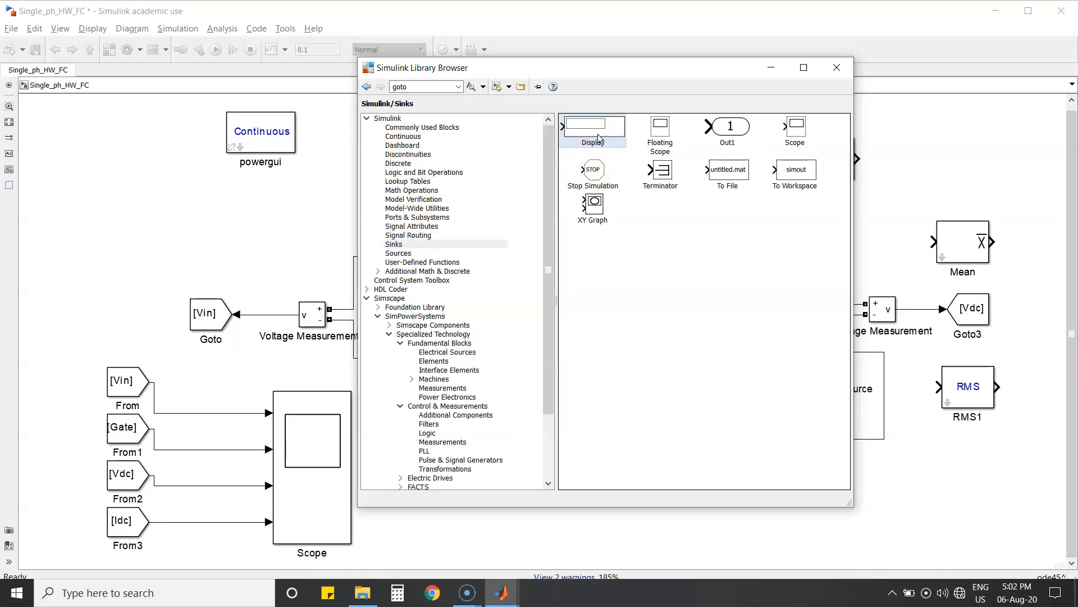
click(771, 68)
Step: Place four Display blocks beside the two Mean and two RMS blocks and connect each block's output to its Display
click(582, 335)
drag(582, 336, 990, 237)
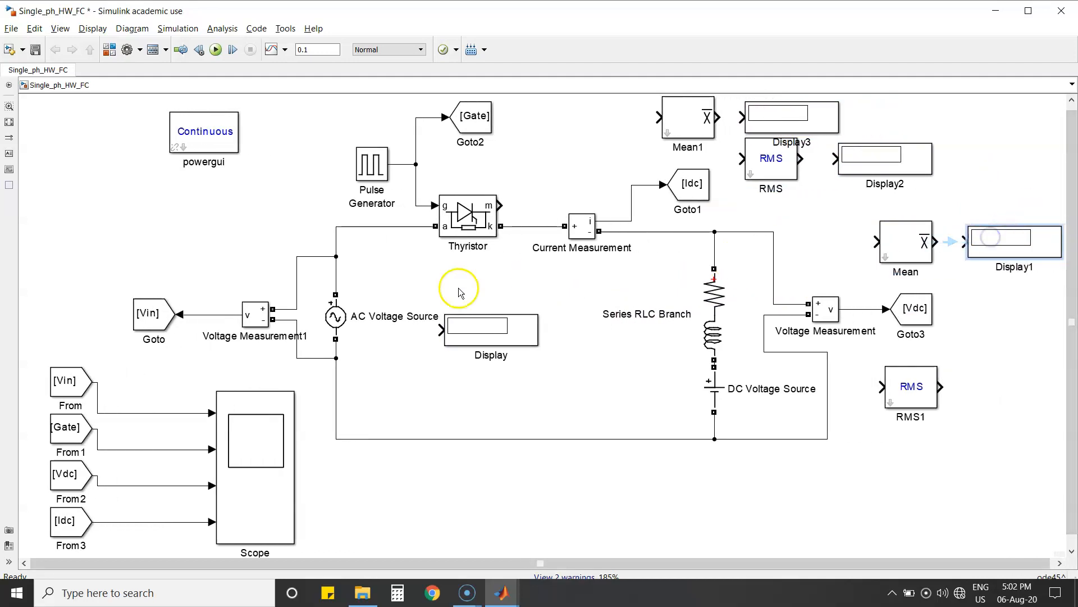
drag(474, 321, 1012, 384)
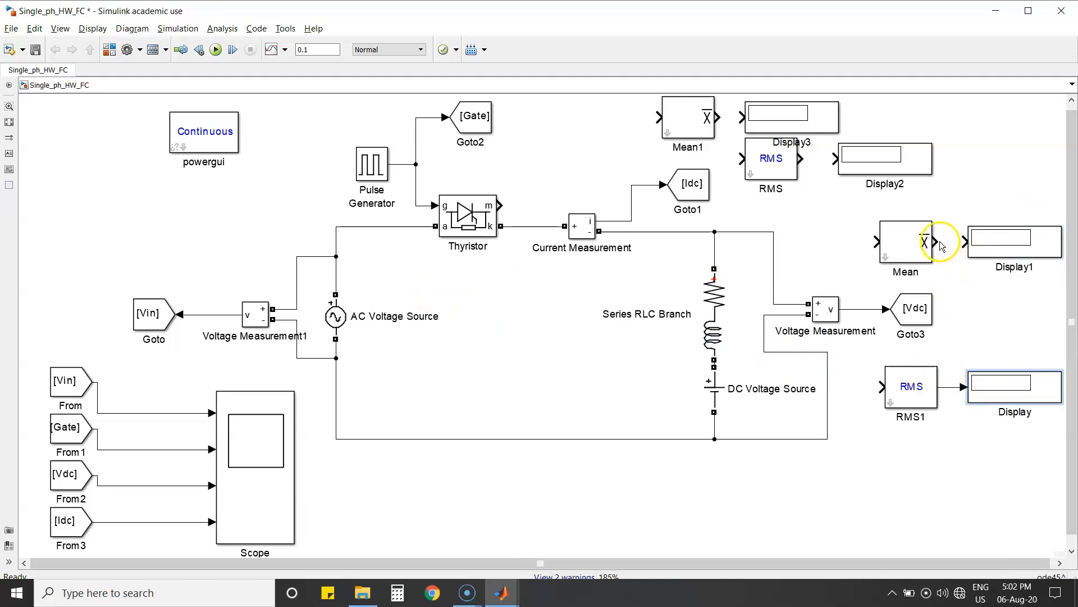
click(971, 242)
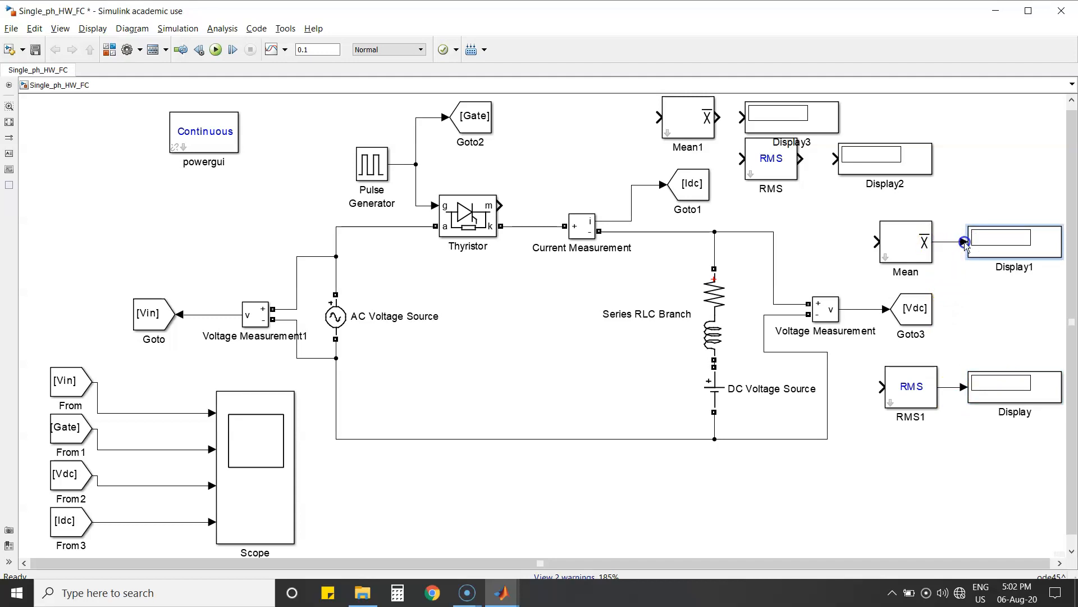
drag(803, 159, 840, 157)
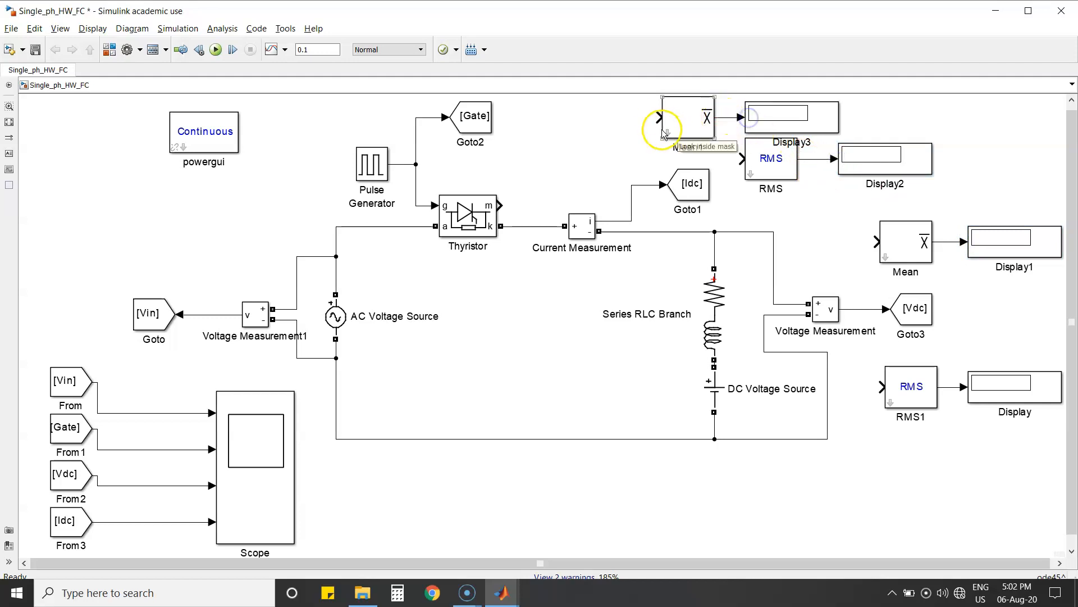
Step: Connect the upper Mean and RMS inputs to the Idc signal and the Mean and RMS1 inputs to the Vdc signal
drag(656, 117, 631, 190)
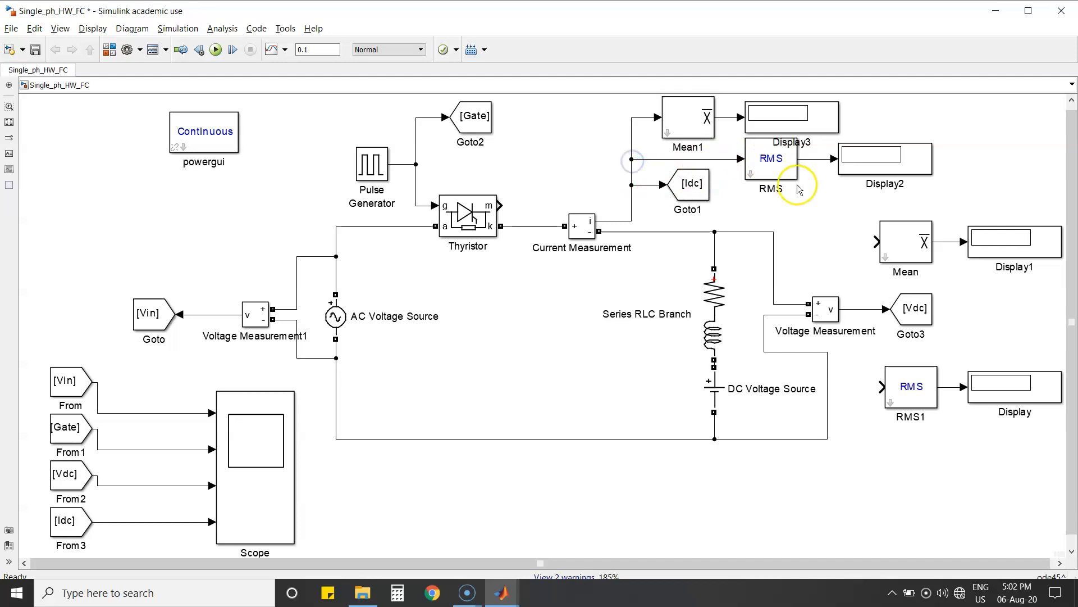
click(877, 242)
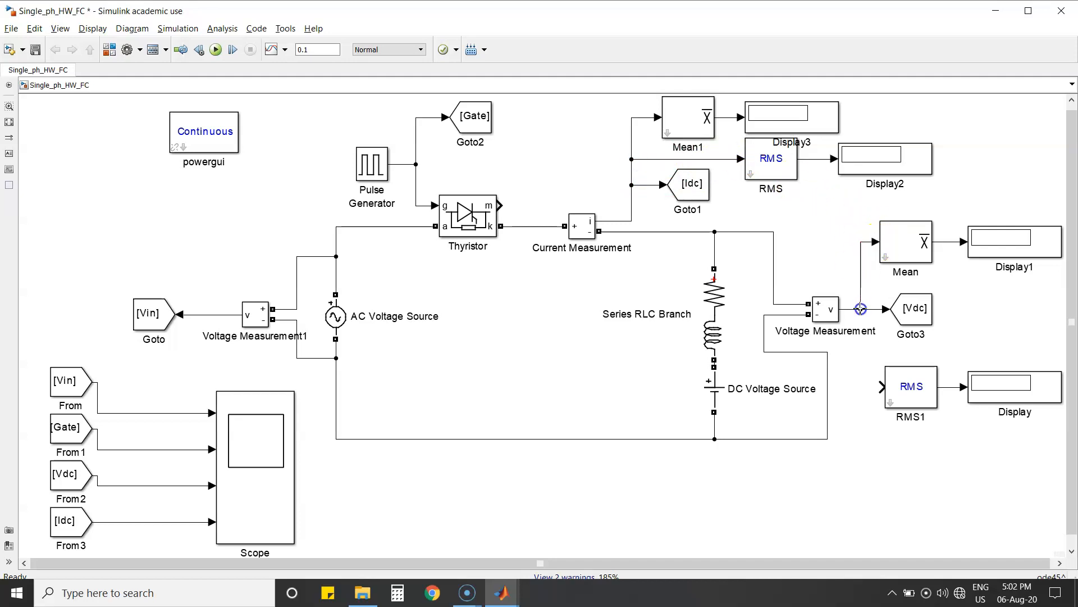
drag(859, 365, 859, 315)
Step: Set the RMS block on the Idc signal to a 50 Hz fundamental frequency and an initial RMS value of 0
click(59, 28)
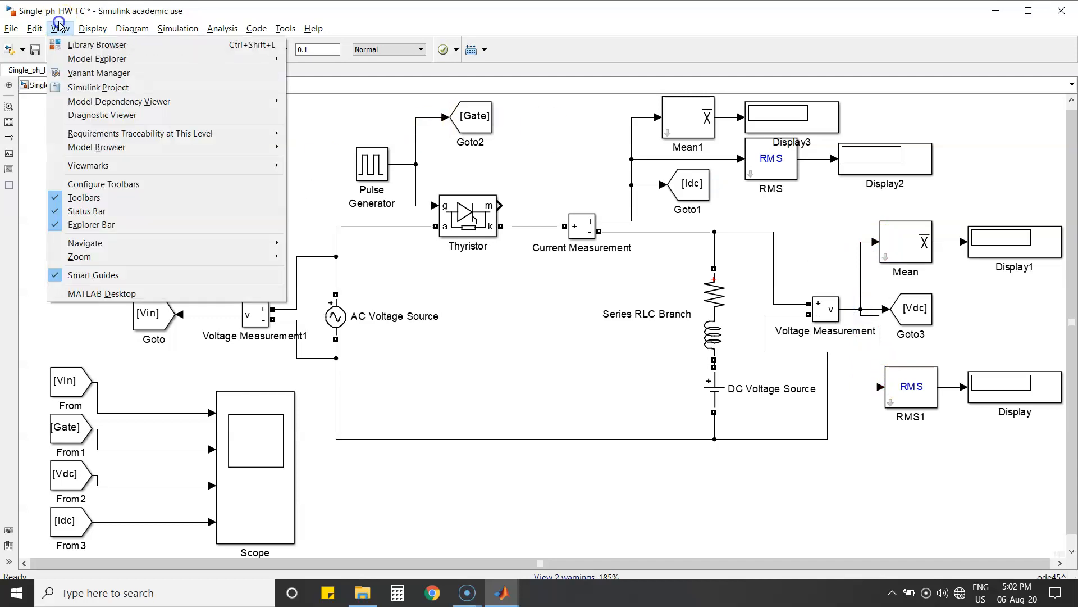
mouse_move(112, 245)
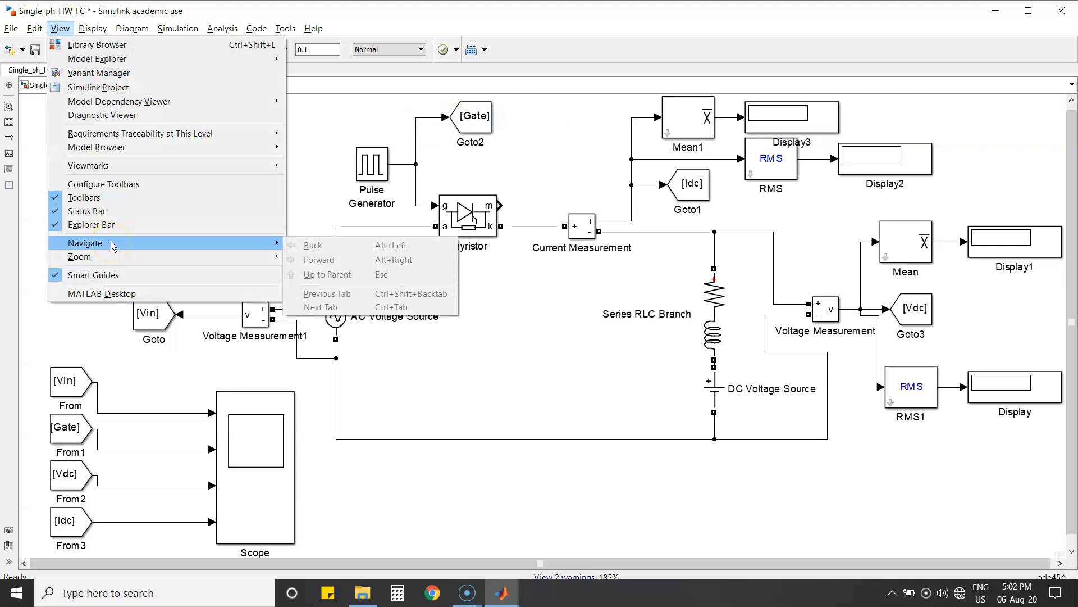
mouse_move(212, 256)
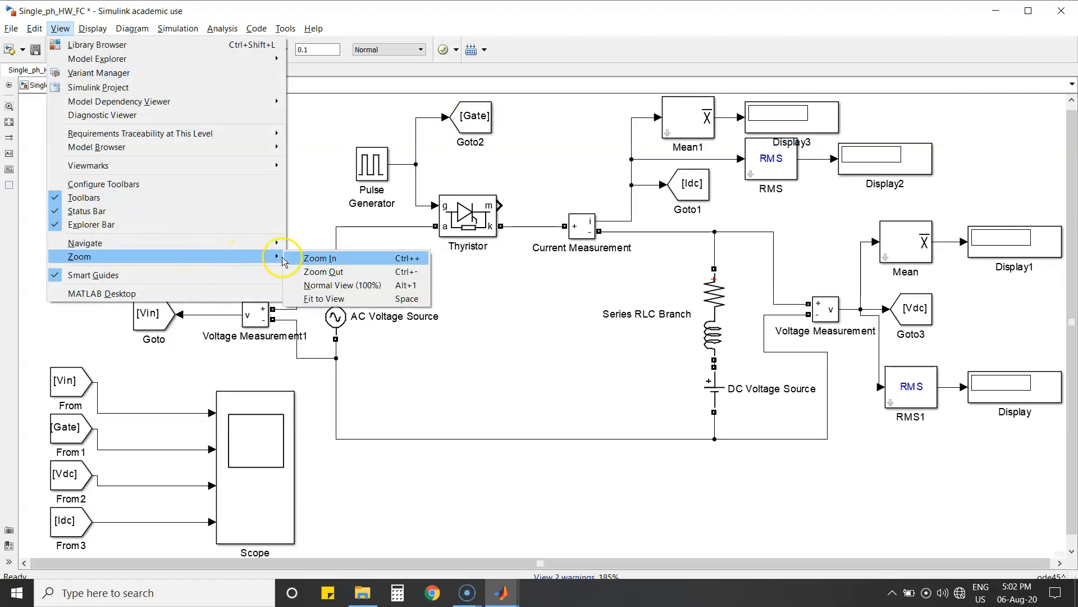
click(332, 286)
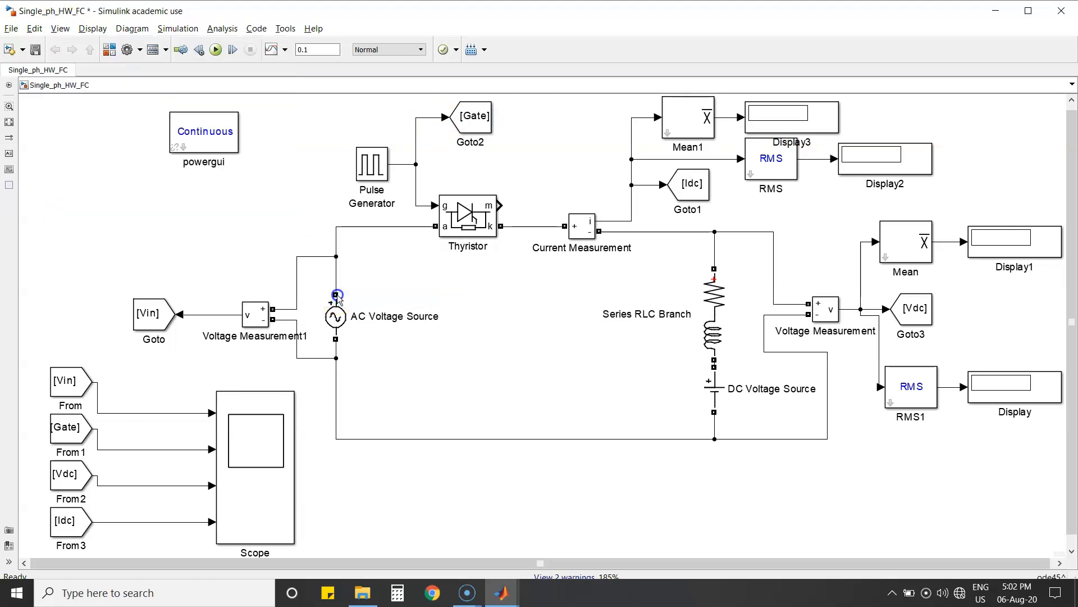
click(775, 172)
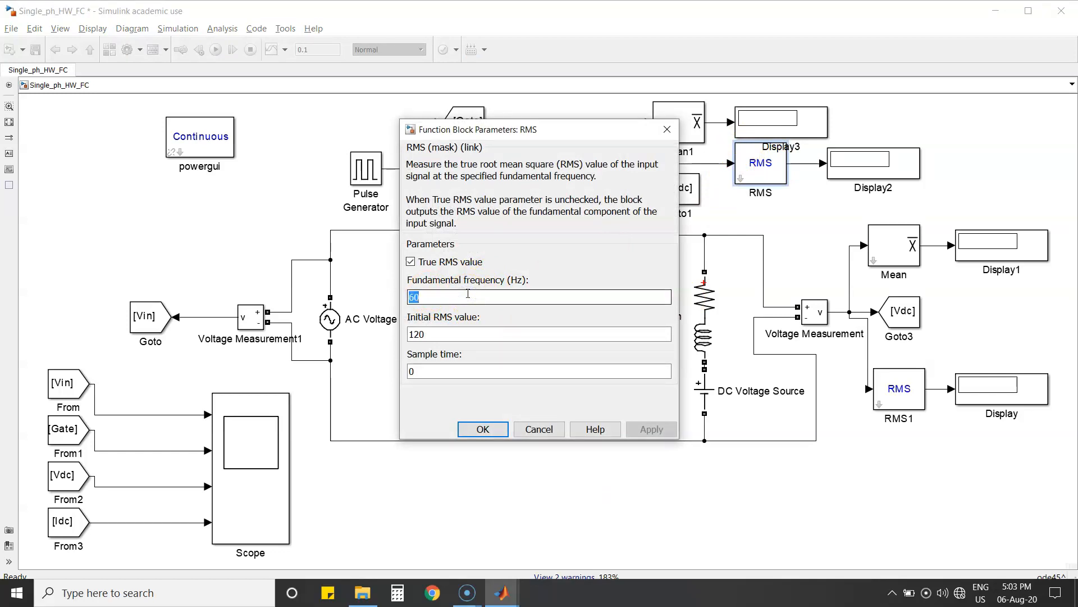
text(5)
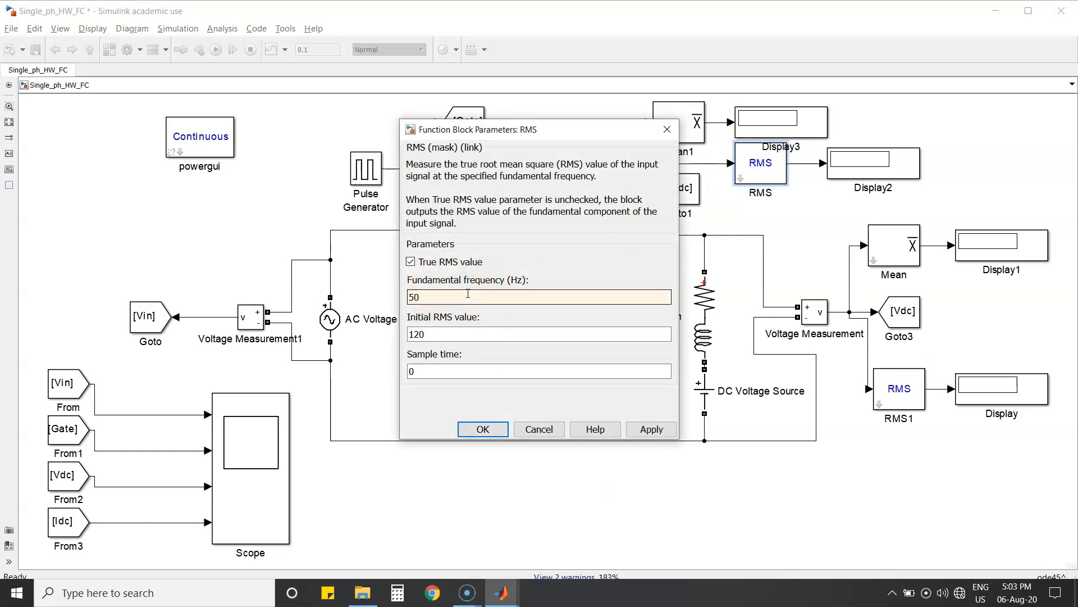
click(472, 332)
double_click(454, 331)
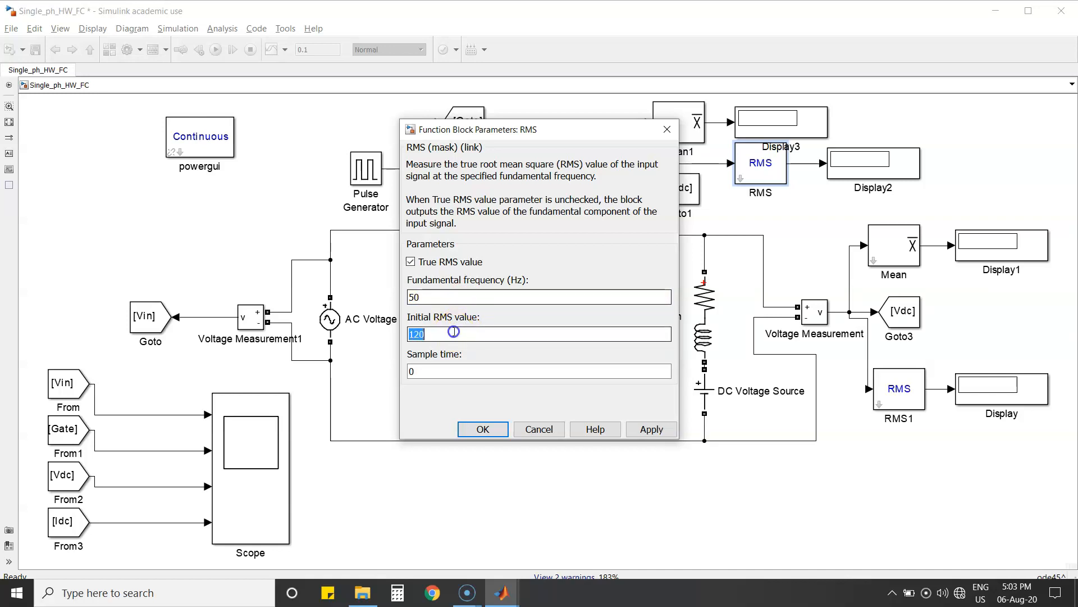
text(0)
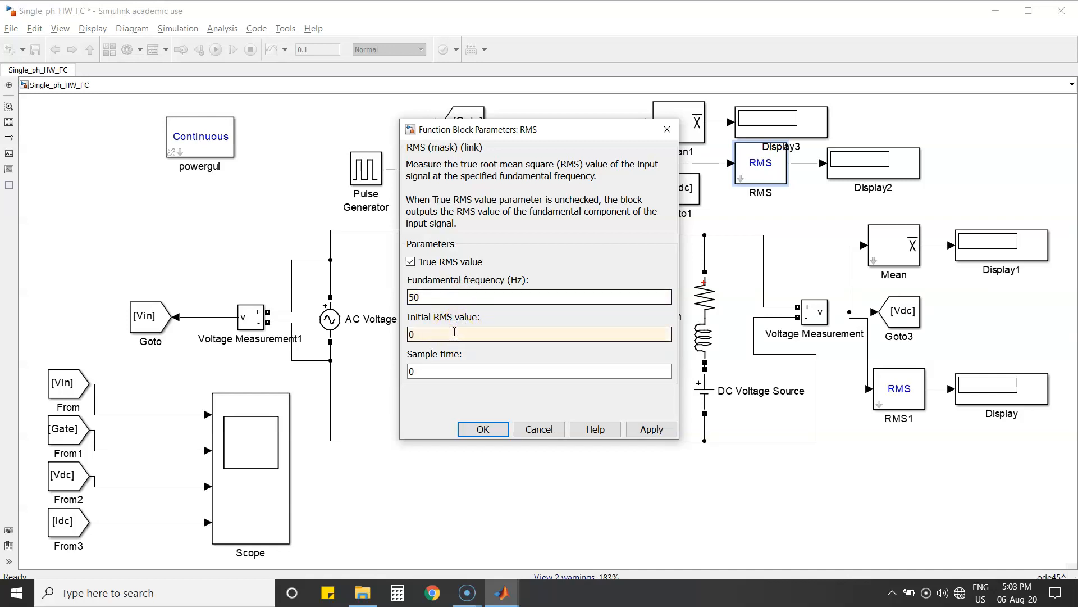
key(Return)
Step: Set the fundamental frequency of both the Mean1 and Mean blocks to 50 Hz
double_click(679, 122)
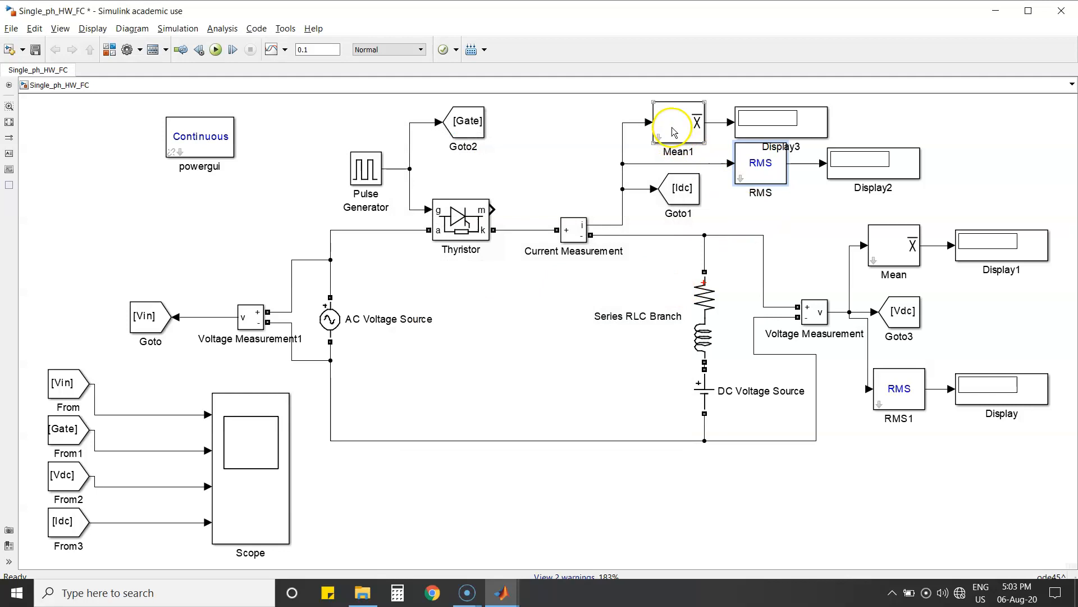
click(448, 269)
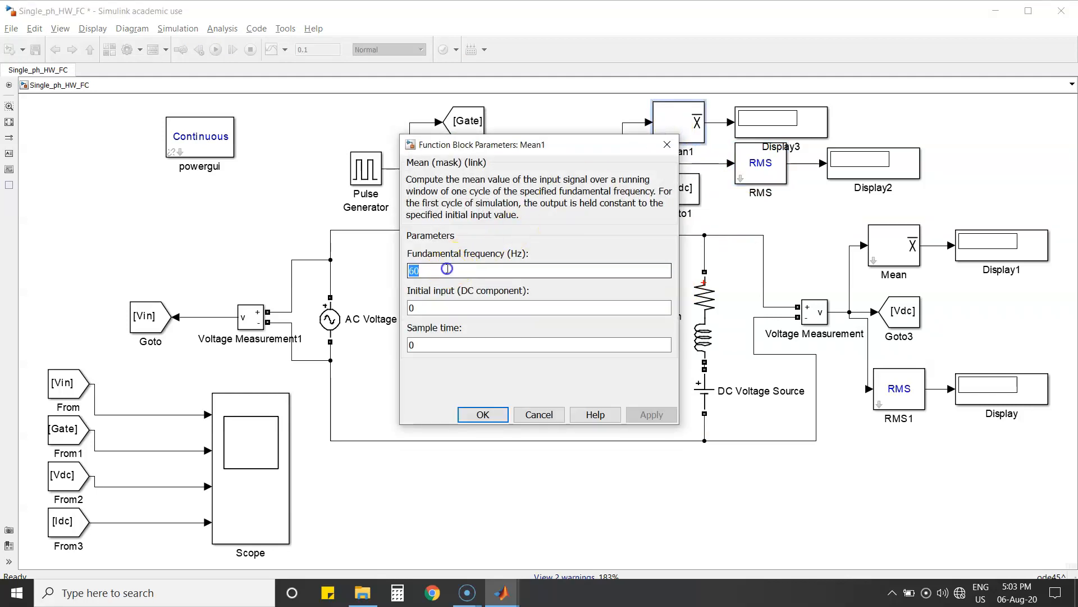
text(50)
key(Return)
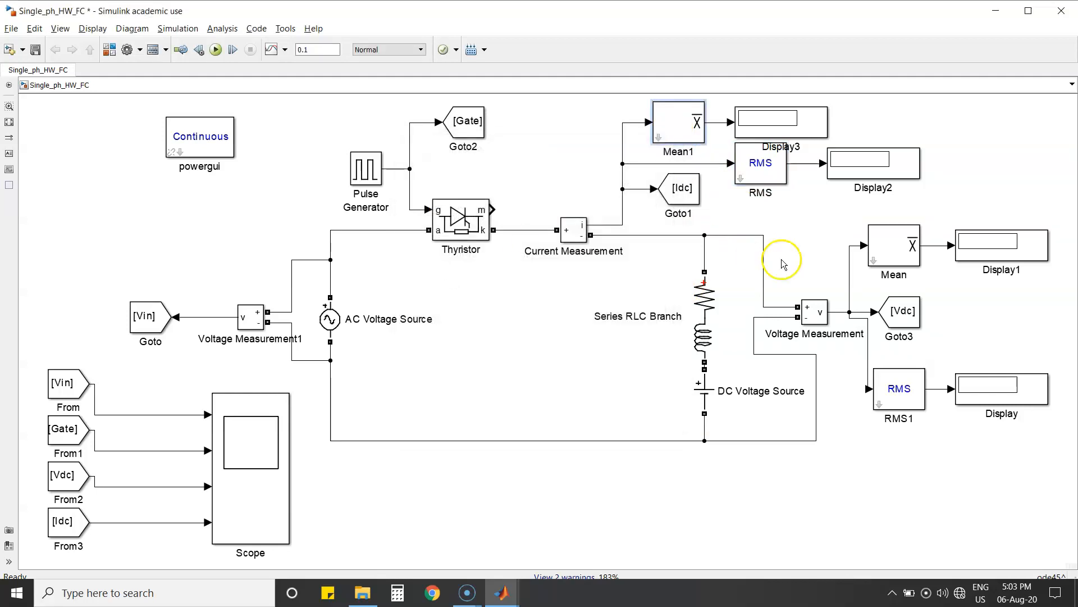
double_click(893, 245)
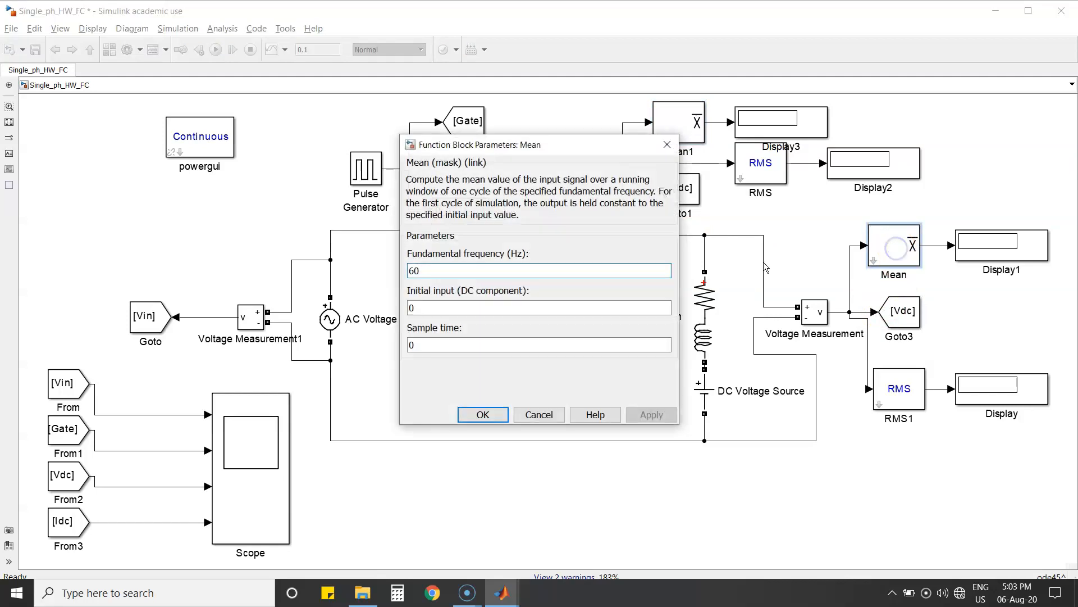
double_click(498, 275)
key(BackSpace)
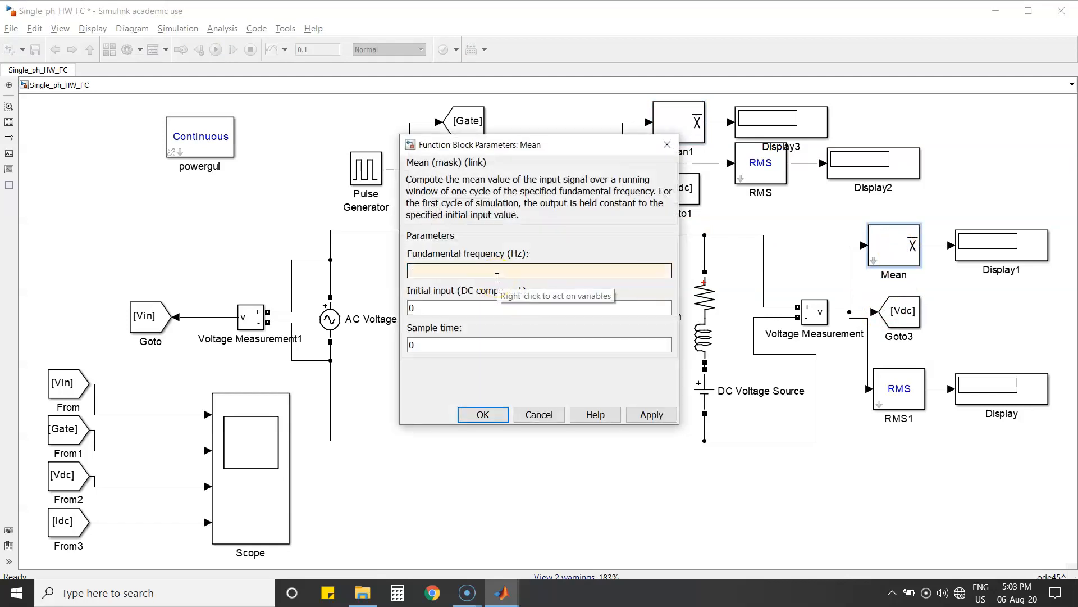
key(Return)
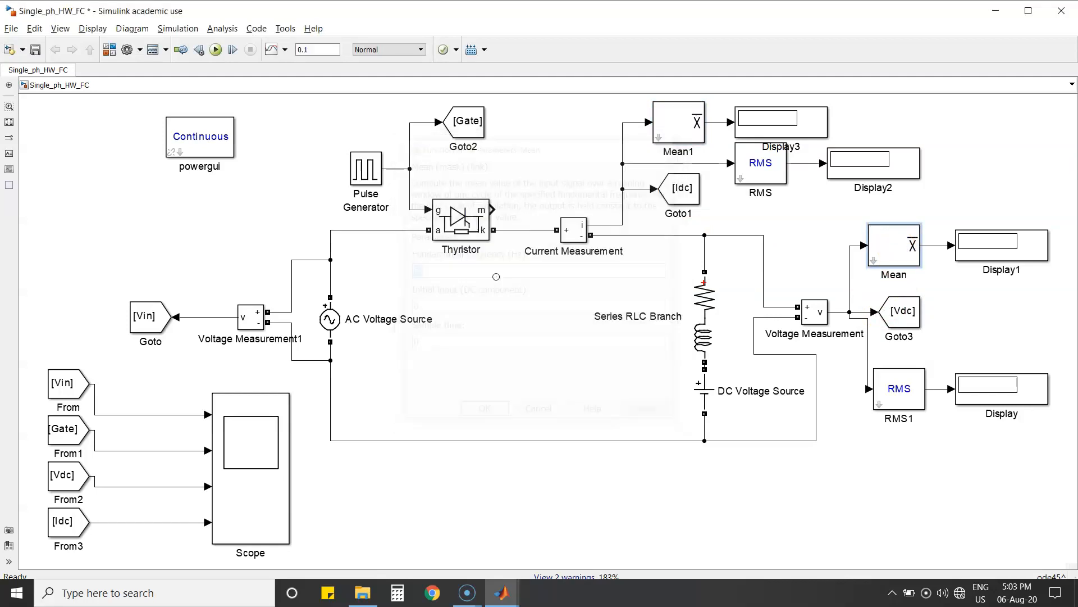
Step: Set the fundamental frequency of the RMS1 block on the Vdc signal to 50 Hz
click(907, 387)
double_click(908, 388)
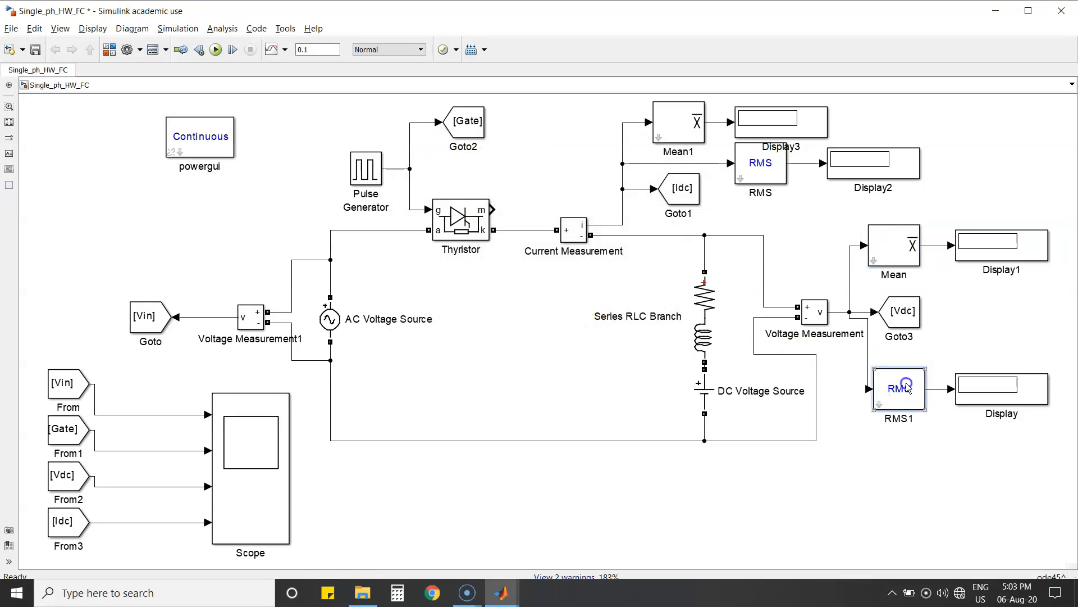
double_click(433, 299)
text(50)
key(Return)
Step: Delete the DC Voltage Source and change the Series RLC Branch to branch type R
click(706, 387)
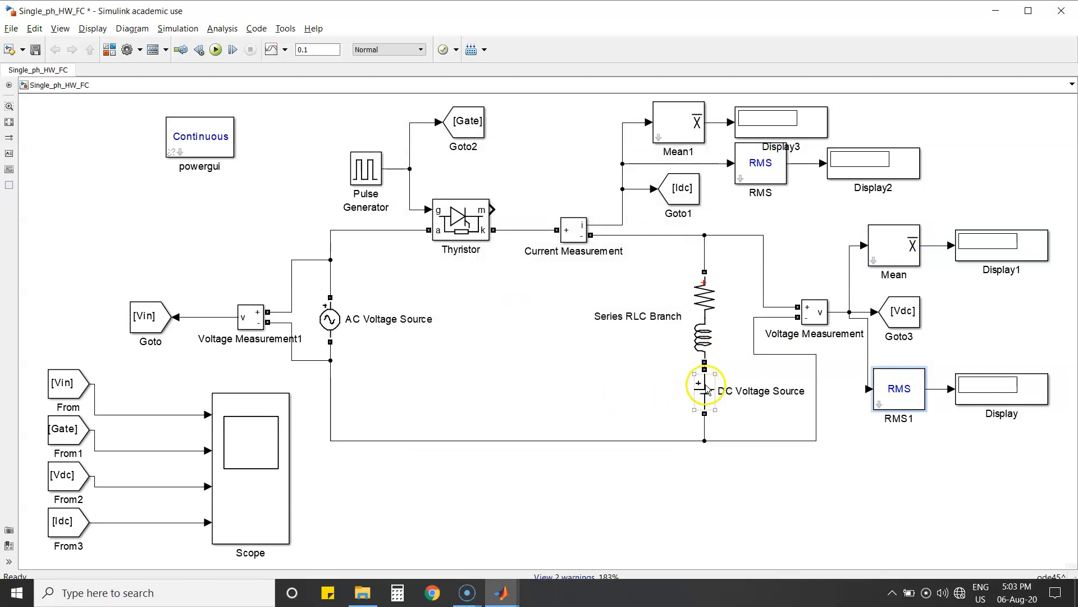
key(Delete)
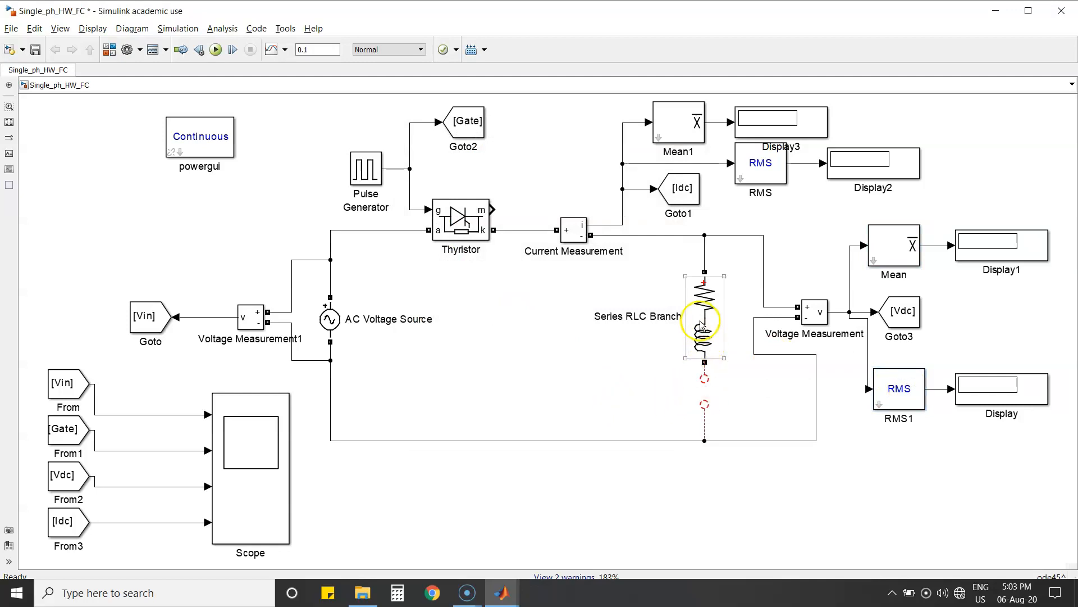
double_click(704, 320)
click(483, 257)
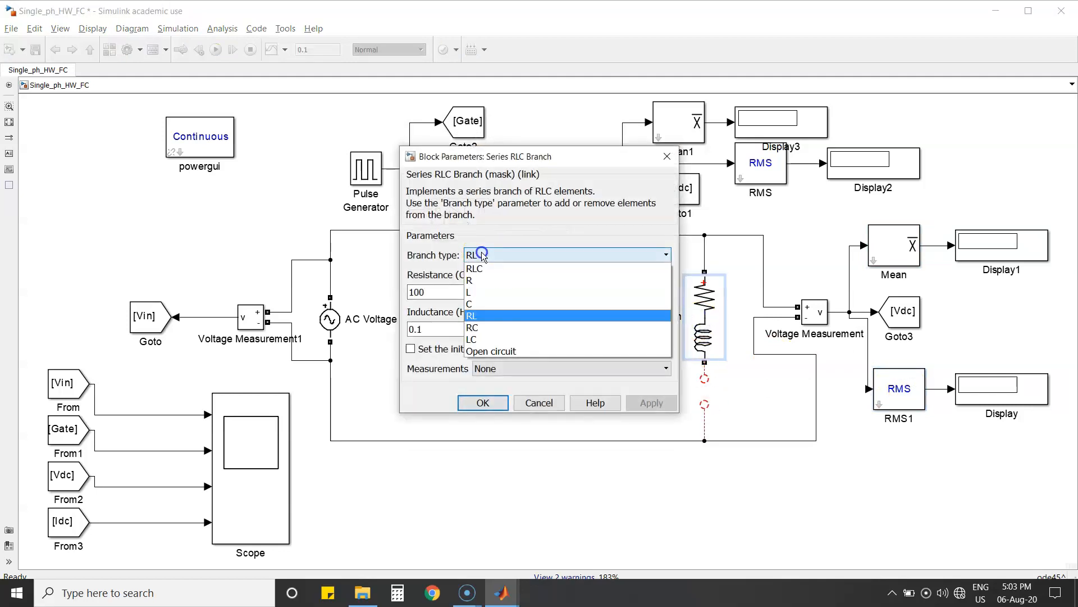
click(490, 280)
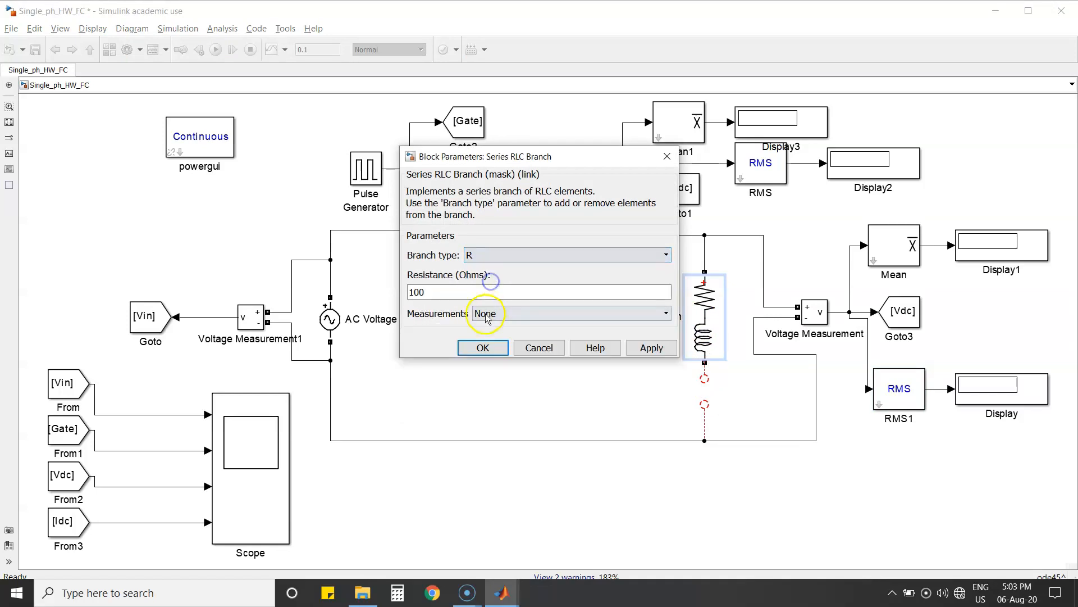
click(483, 346)
Step: Reconnect the resistive branch to the return line, centre it in the gap and run the simulation
drag(704, 377, 706, 403)
drag(699, 332, 699, 359)
click(612, 468)
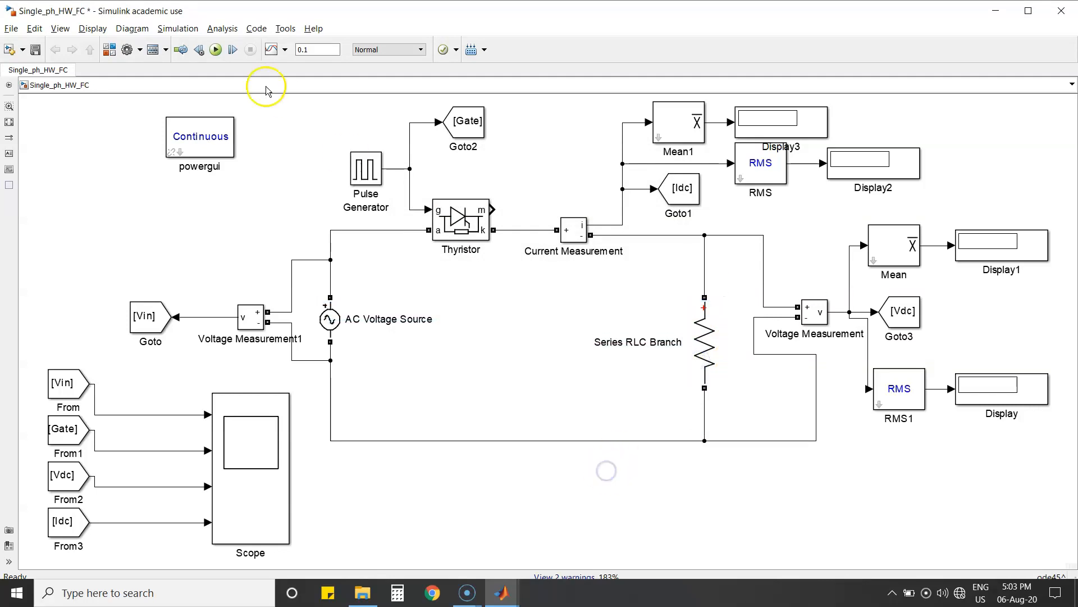
click(215, 49)
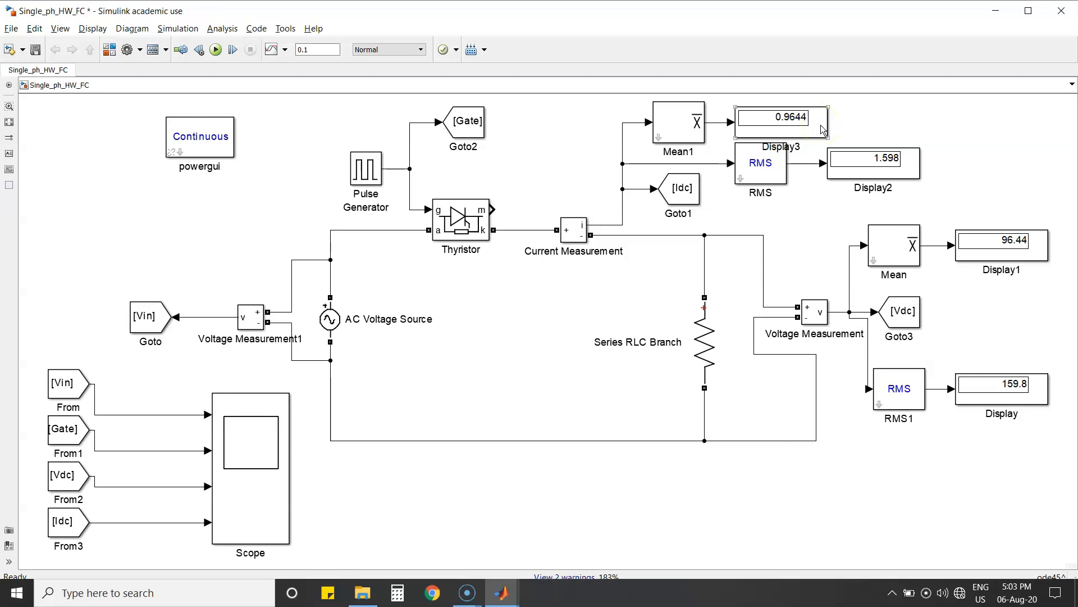
Step: Space out Display3, Mean1 and Display2 near the Idc tag so that the blocks and labels do not overlap
drag(772, 121, 847, 116)
drag(684, 118, 709, 116)
drag(877, 168, 874, 191)
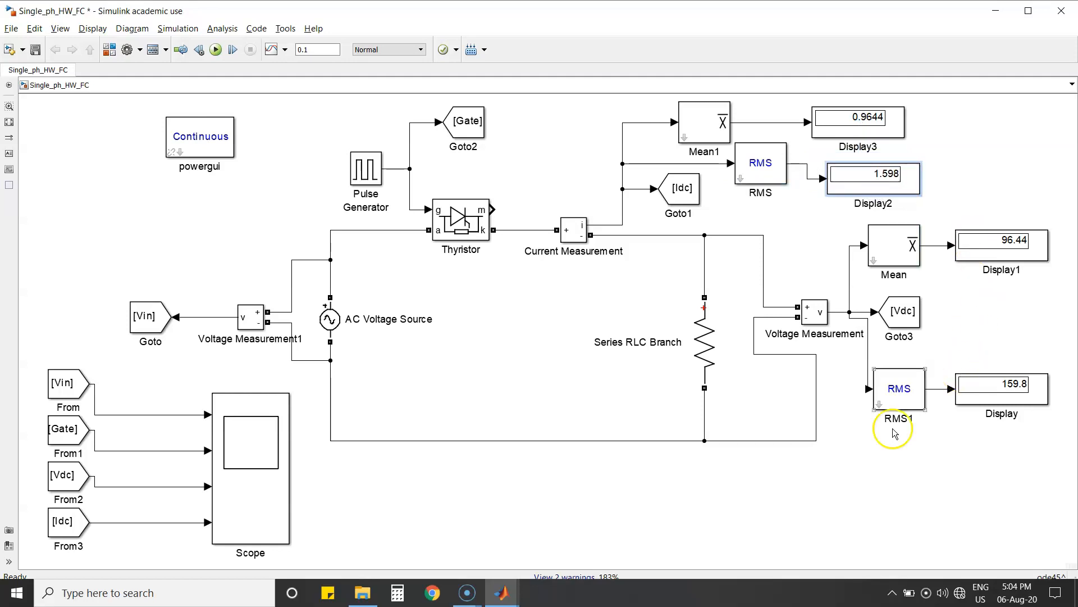
click(784, 517)
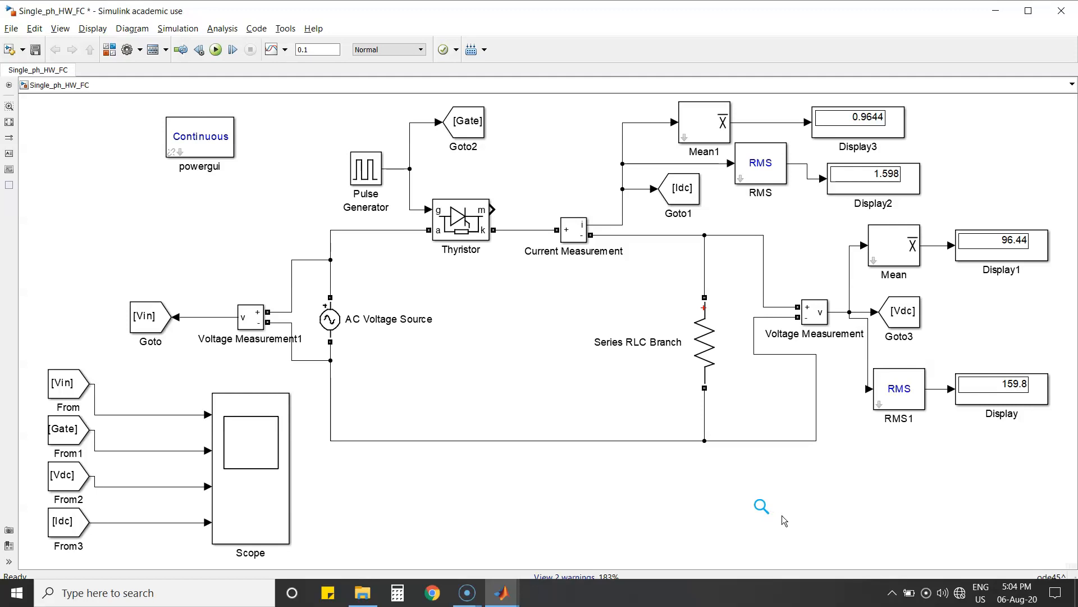
Step: Examine the AC Voltage Source and Series RLC Branch parameters and the mean and RMS readings for current and voltage
click(329, 325)
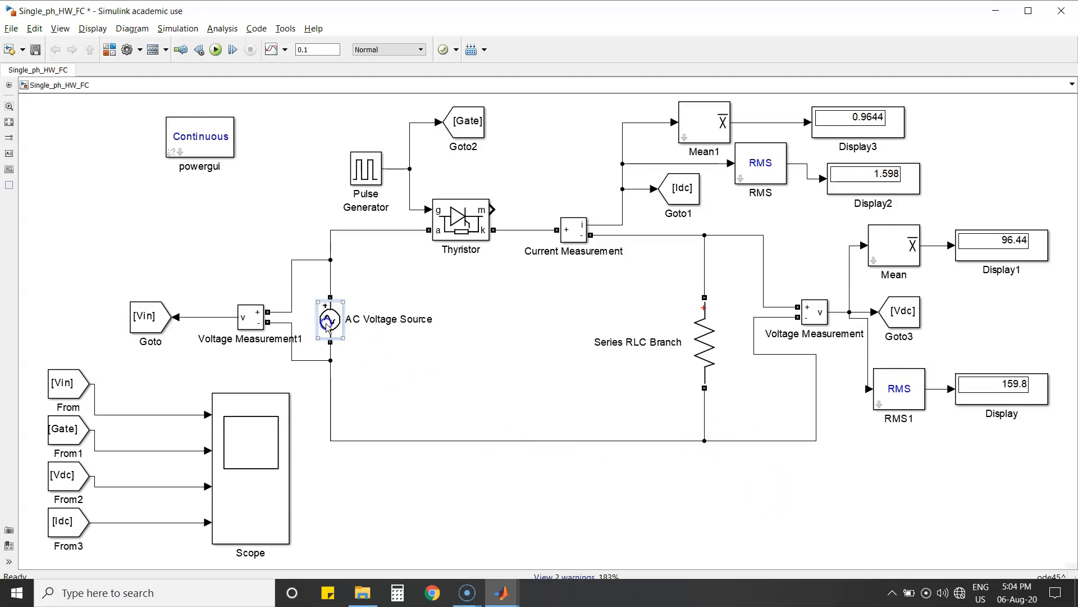
double_click(329, 325)
click(539, 413)
double_click(705, 343)
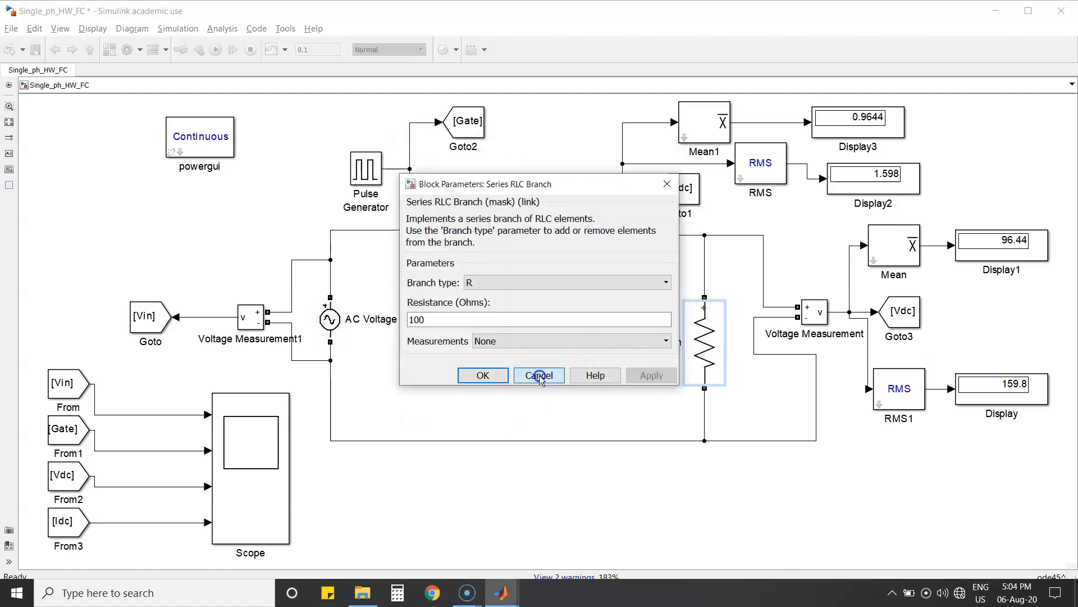
click(539, 375)
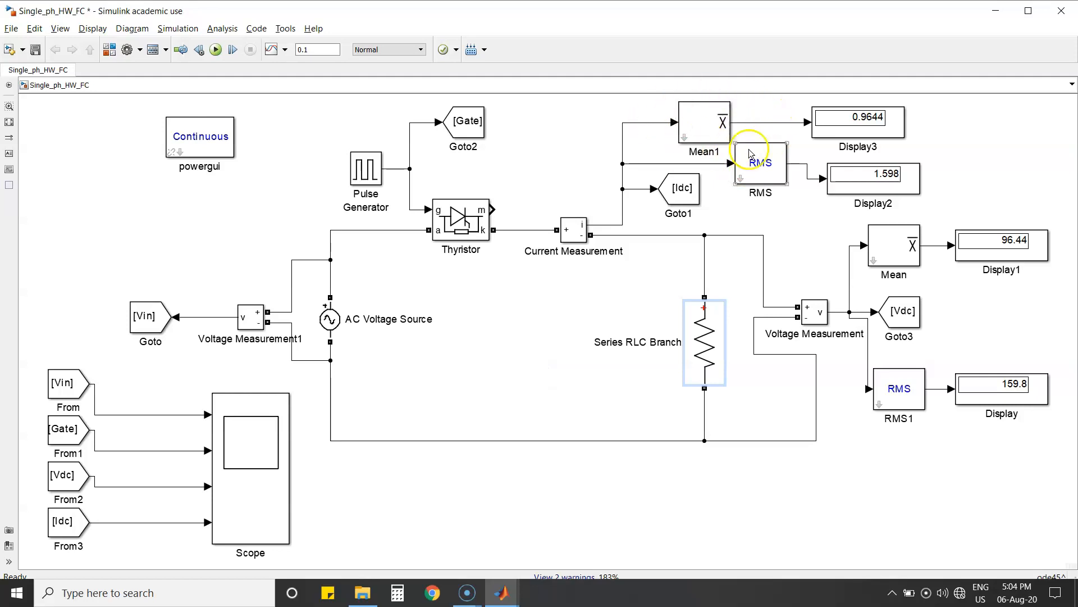
click(785, 158)
click(902, 221)
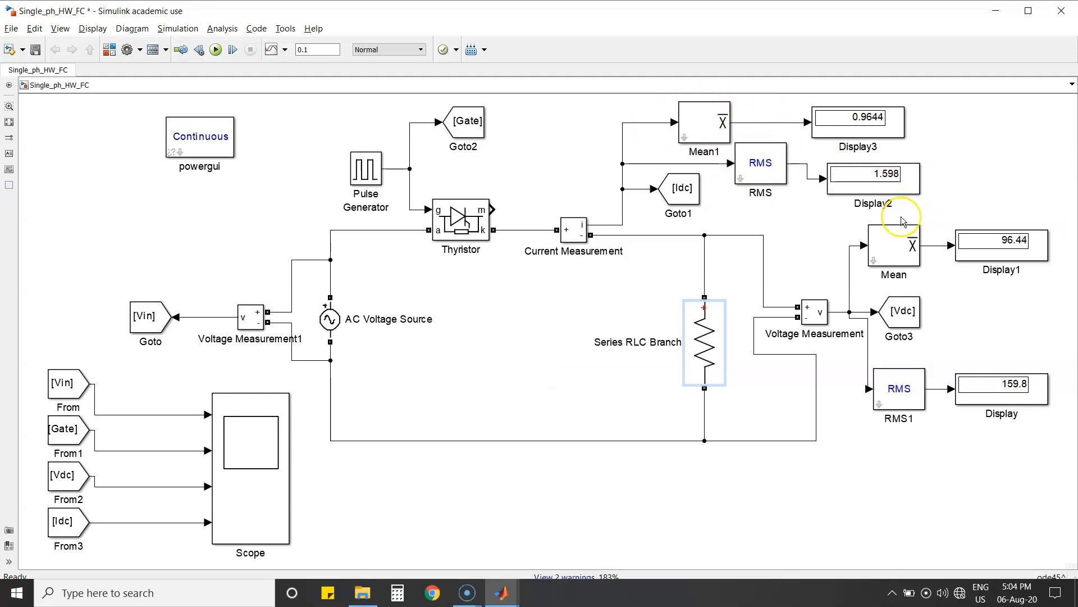
click(959, 373)
click(919, 387)
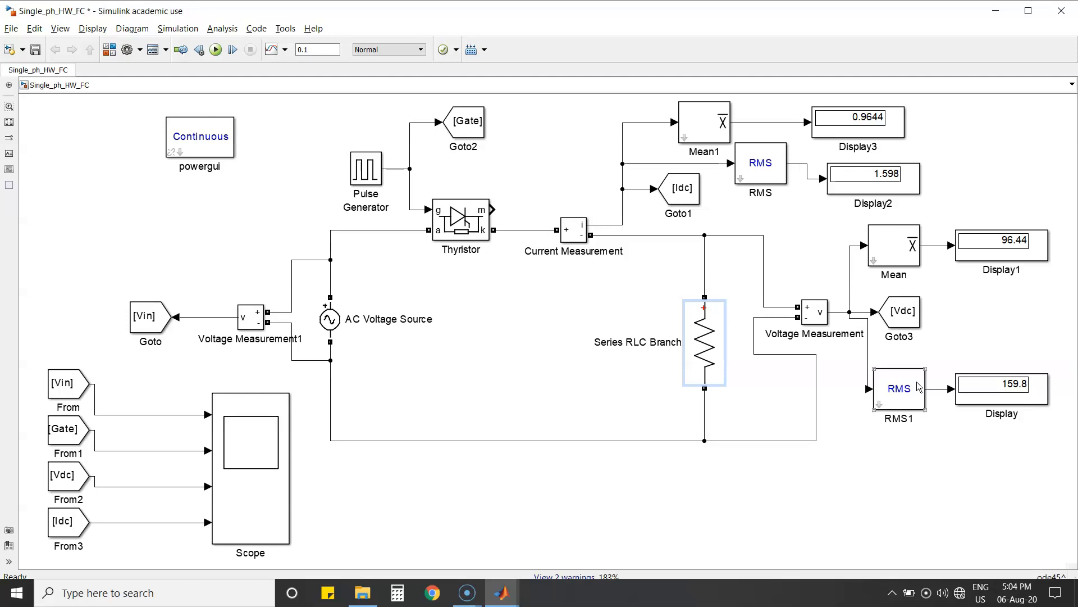
Step: Set the Pulse Generator's phase delay to 60*0.02/360 and run the simulation again
double_click(366, 169)
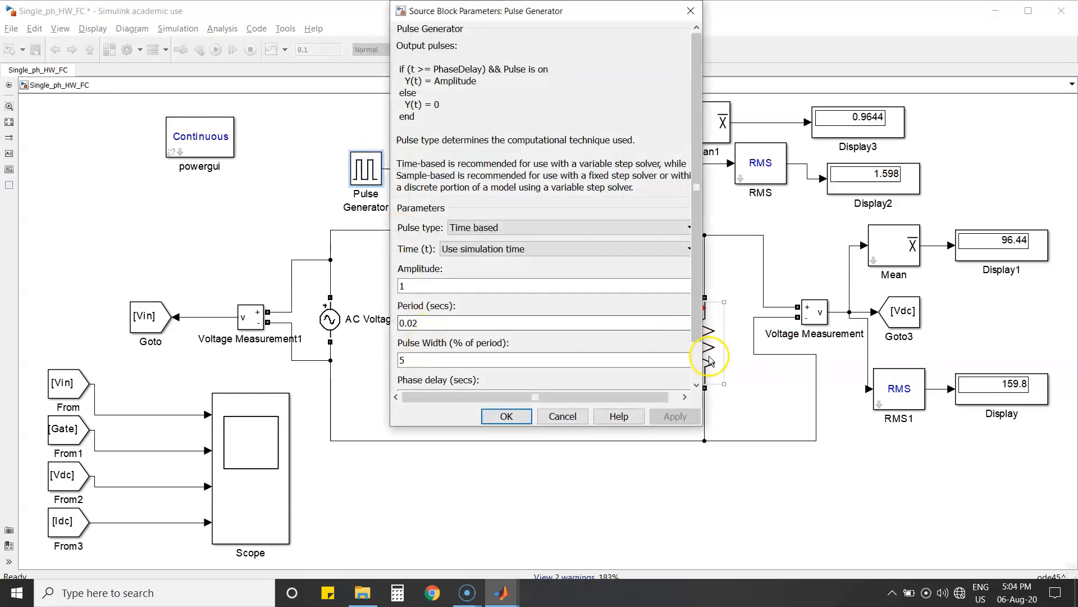
scroll(698, 356, down, 2)
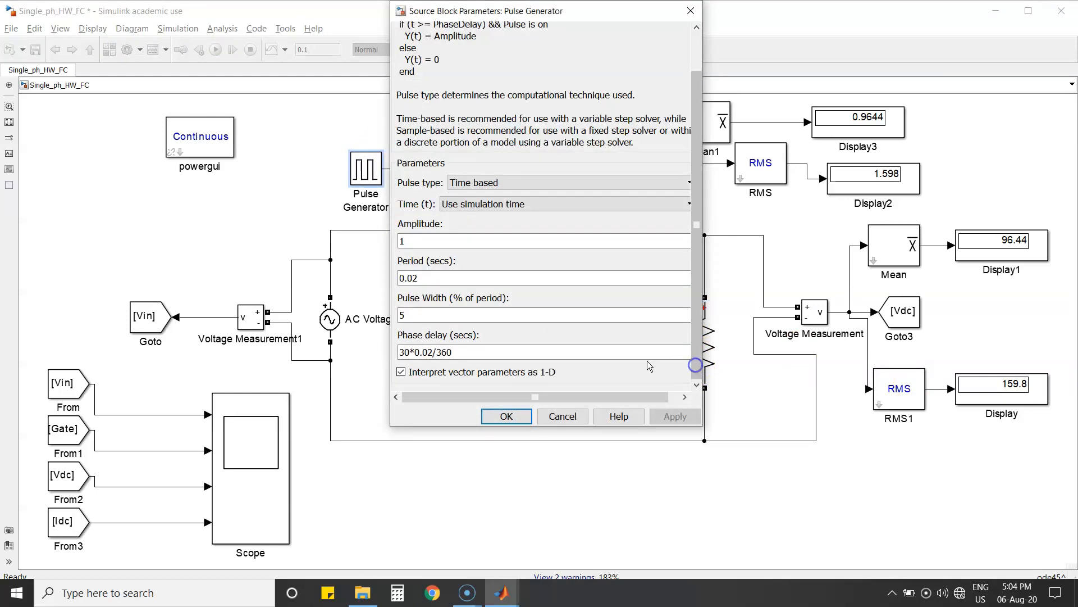
triple_click(406, 352)
click(405, 352)
key(BackSpace)
key(Return)
click(1026, 410)
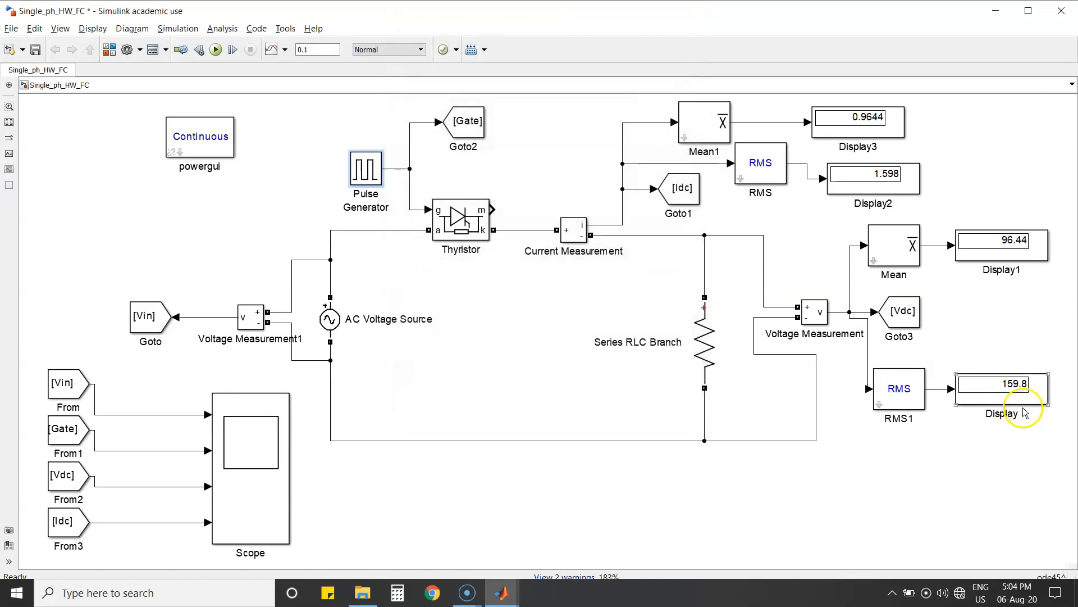
click(176, 124)
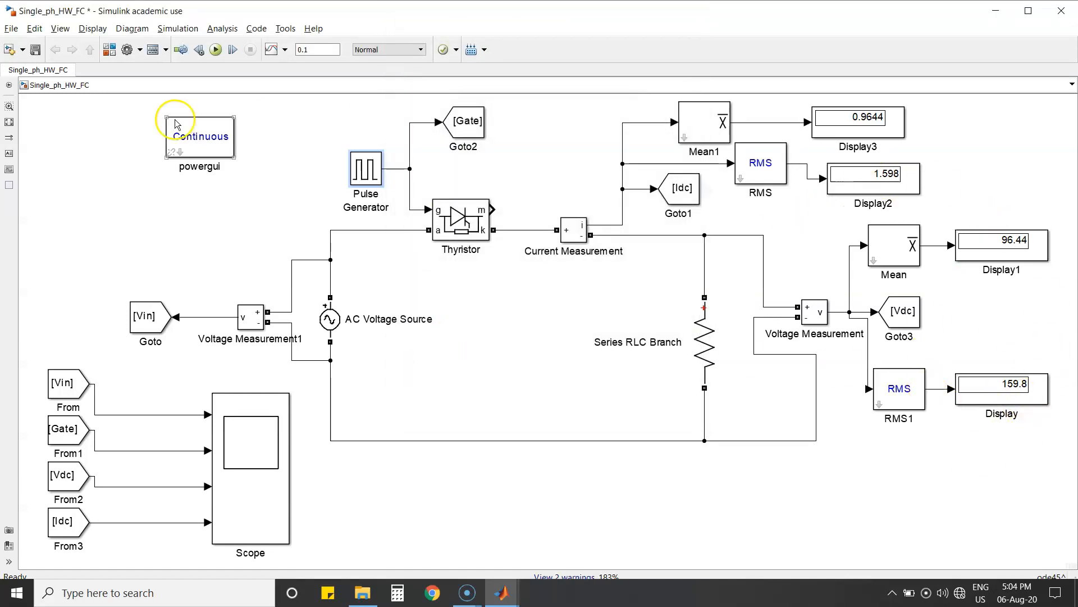
click(216, 50)
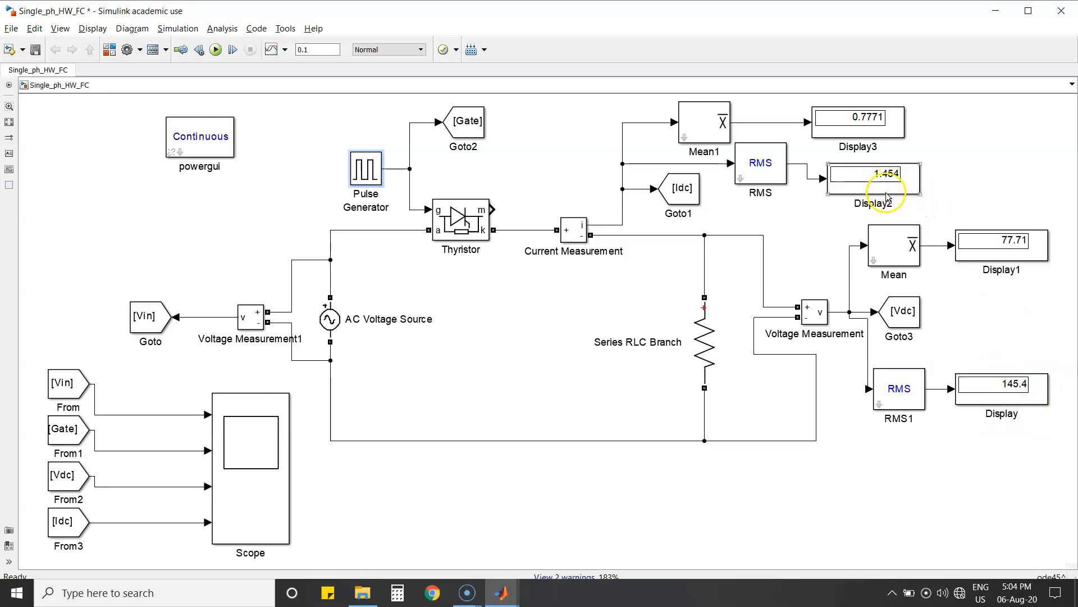
Step: Set the Pulse Generator's phase delay to 0*0.02/360 and run the simulation
double_click(372, 175)
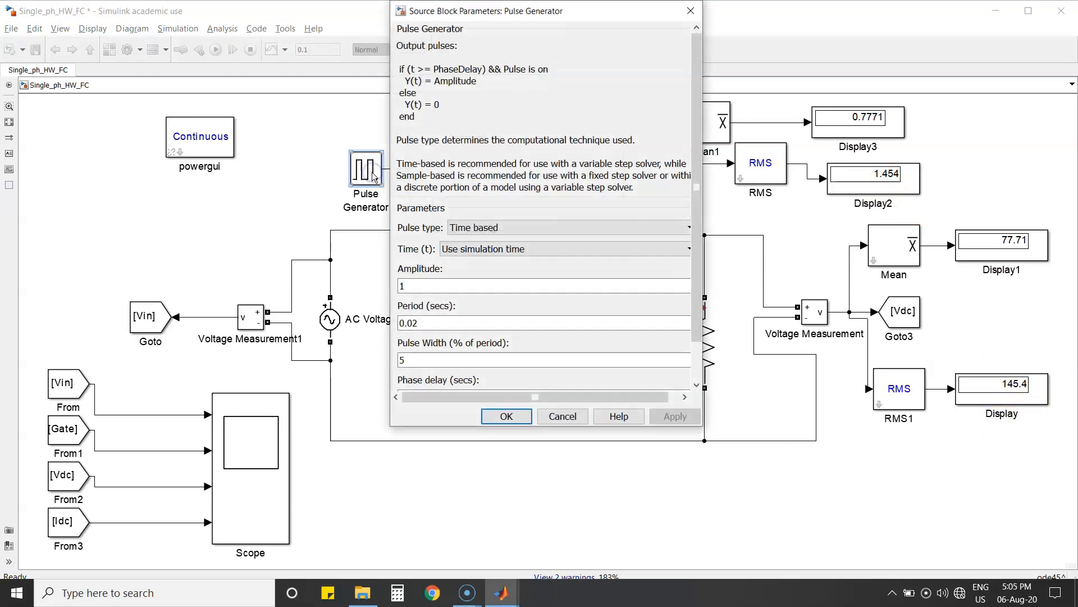
click(697, 365)
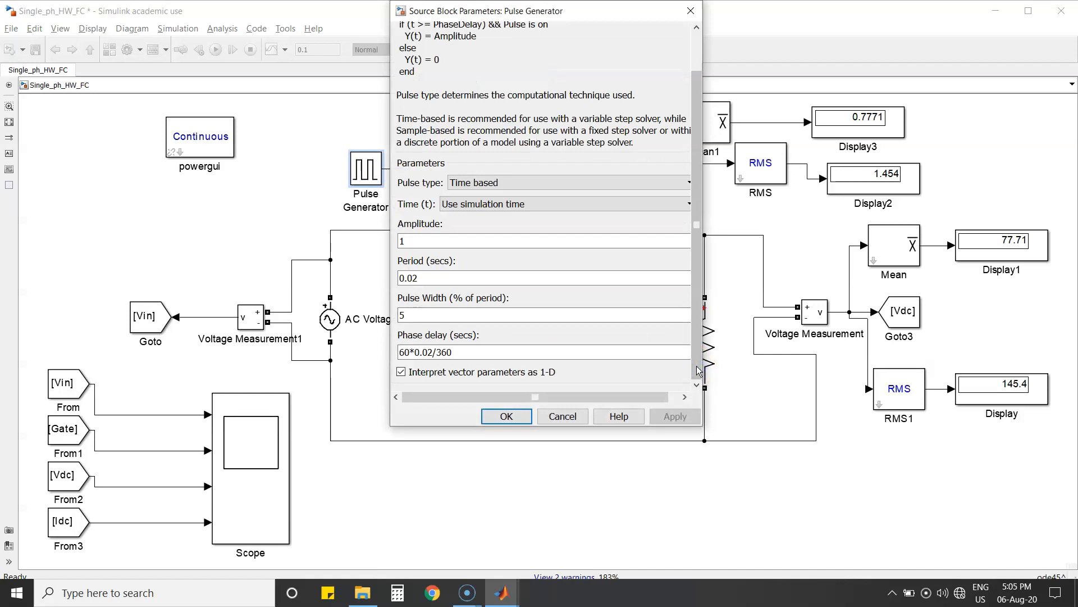
drag(400, 352, 452, 353)
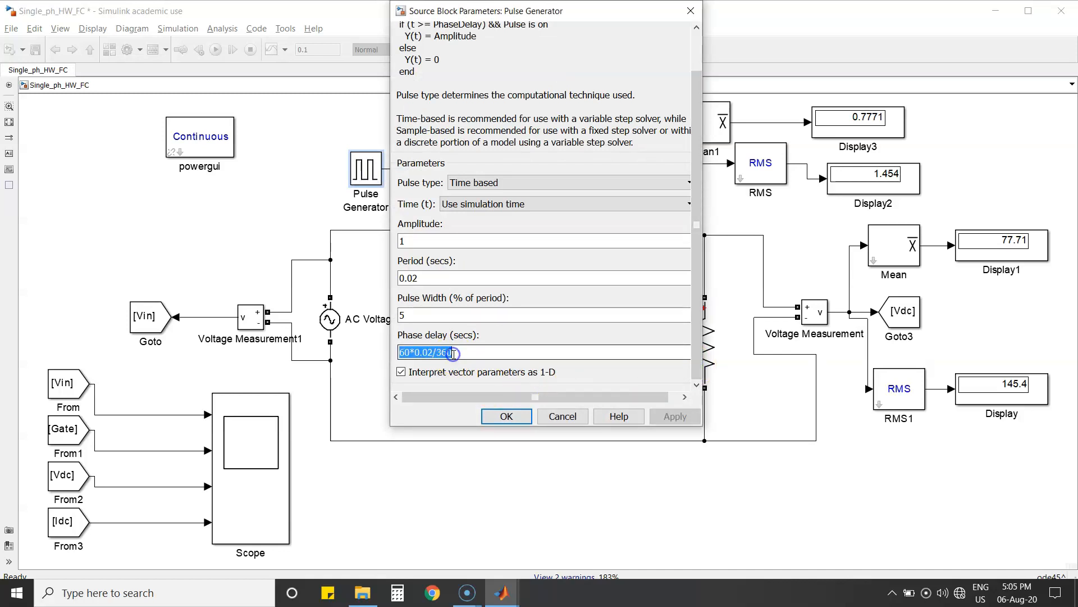
click(410, 349)
key(BackSpace)
key(BackSpace)
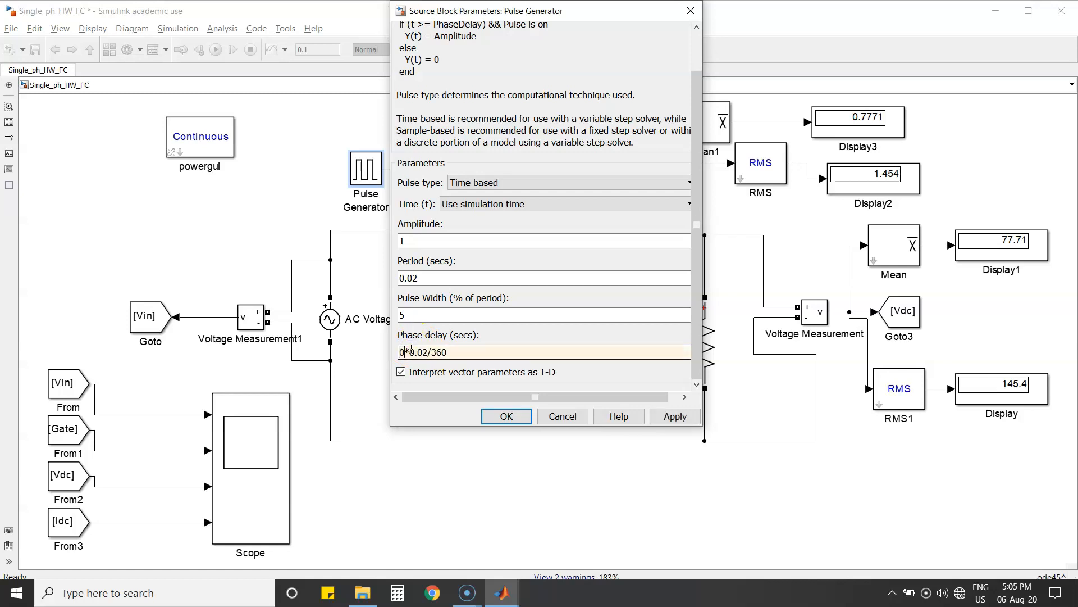
click(506, 416)
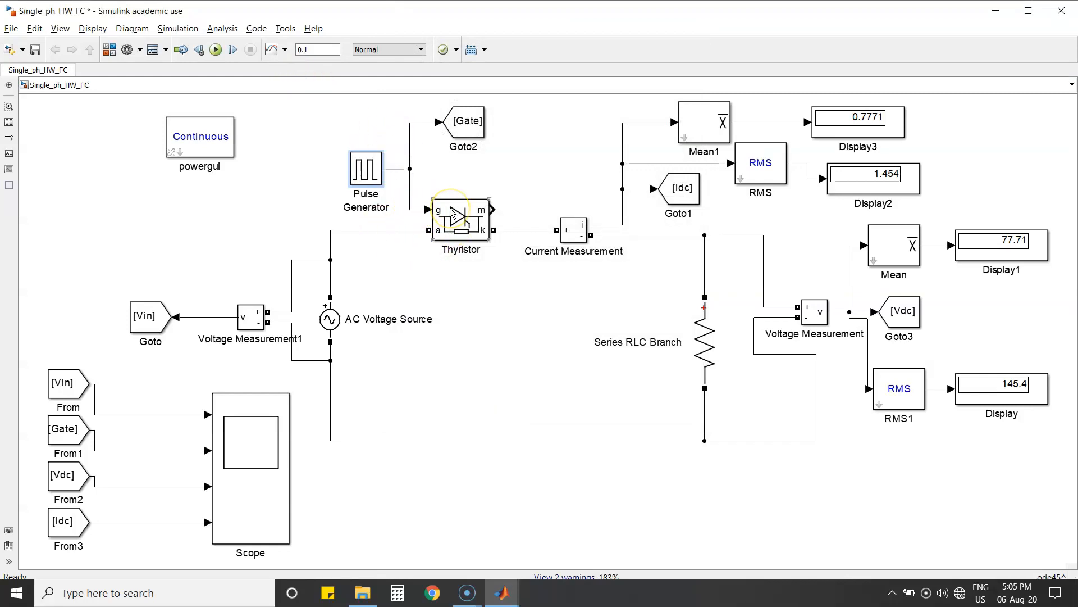
click(215, 50)
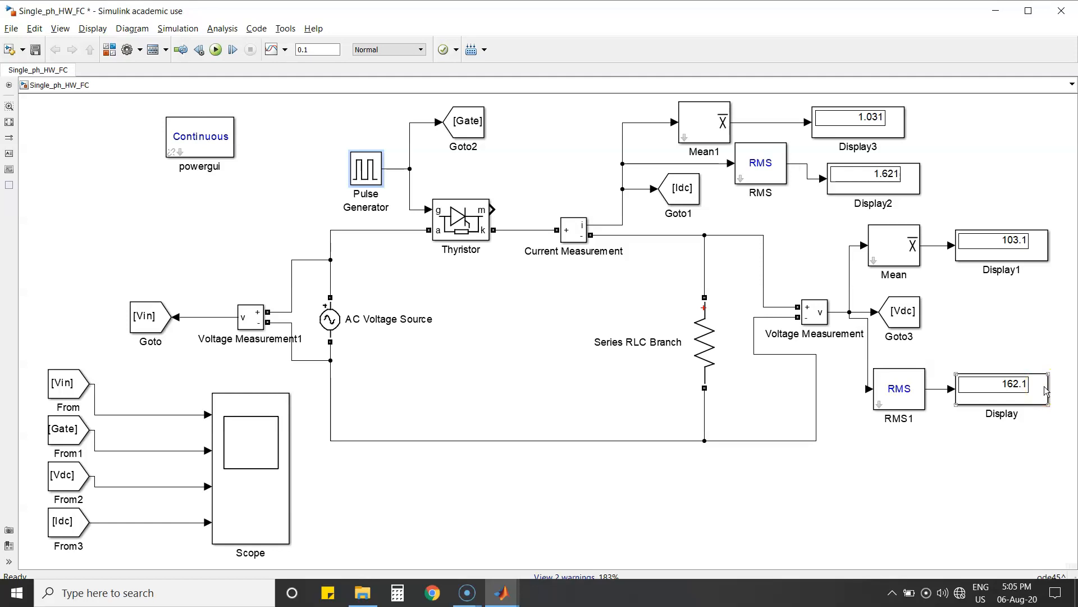
Step: Examine the autoscaled input voltage, gate pulse, output voltage and output current waveforms in the Scope
double_click(230, 442)
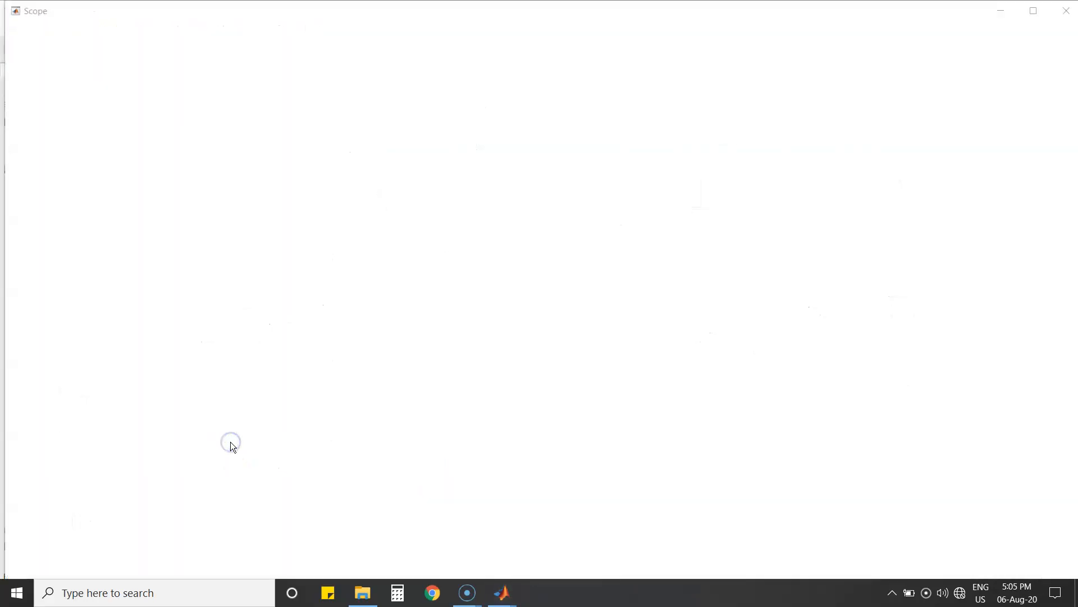
click(87, 29)
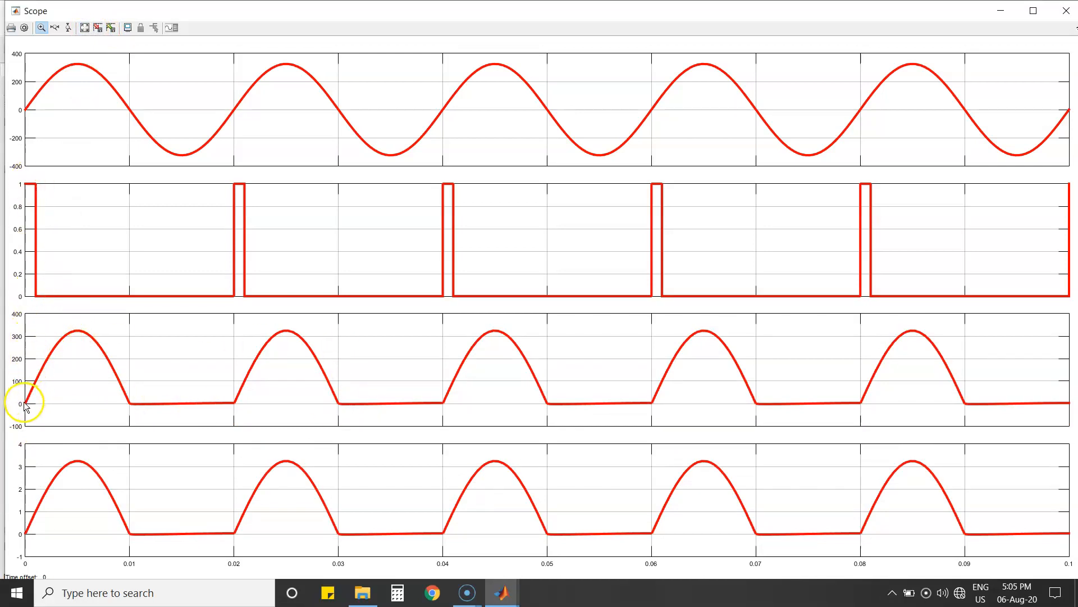
click(1066, 12)
Step: Replace the fixed angle in the Pulse Generator's phase delay with variable a, giving a*0.02/360
double_click(361, 167)
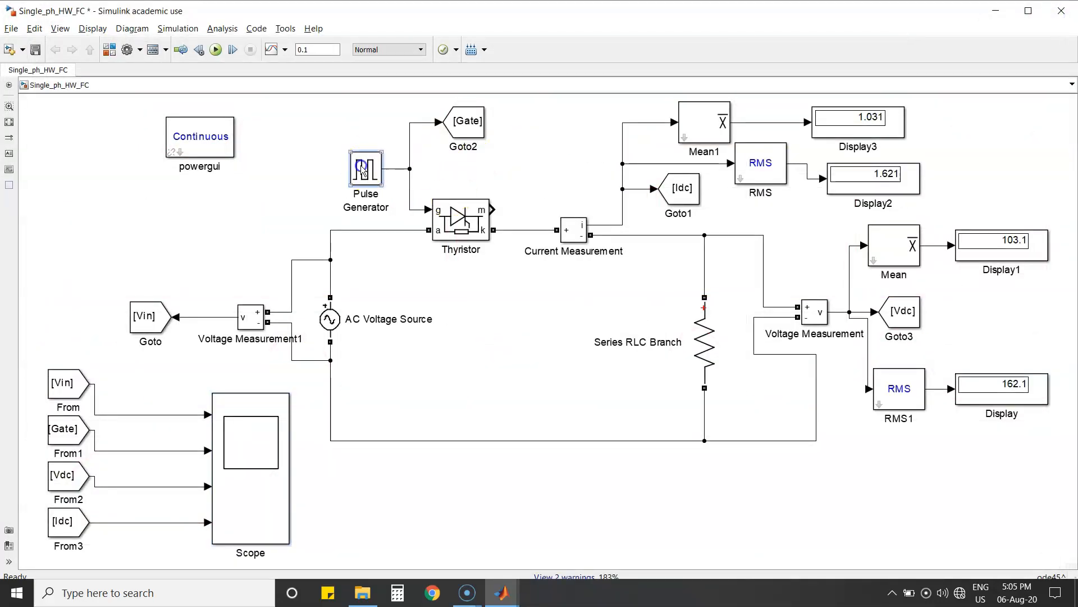
click(697, 372)
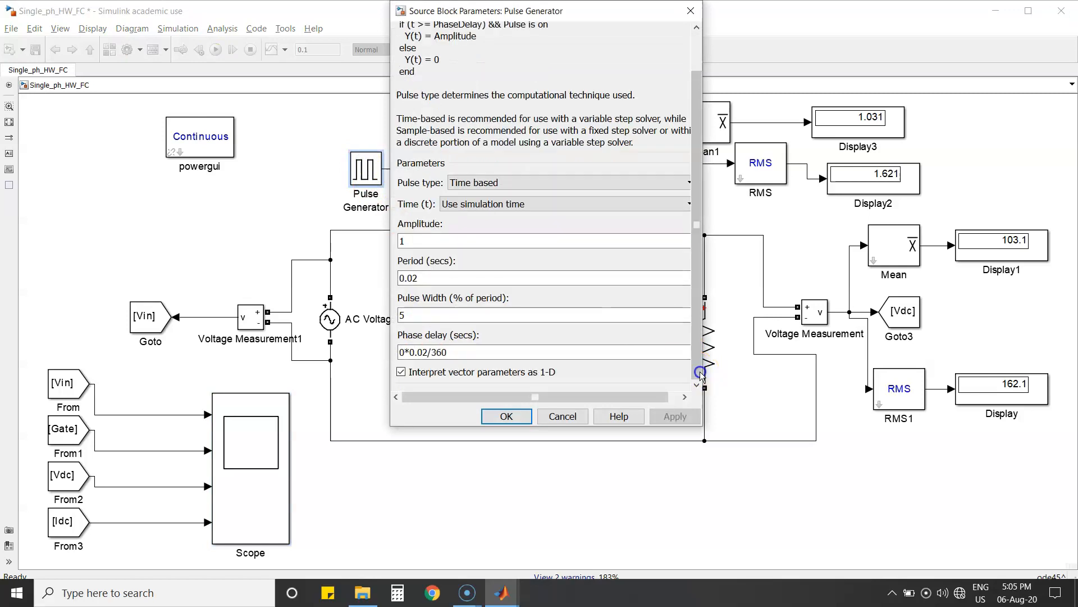
click(404, 353)
double_click(404, 352)
click(405, 353)
key(BackSpace)
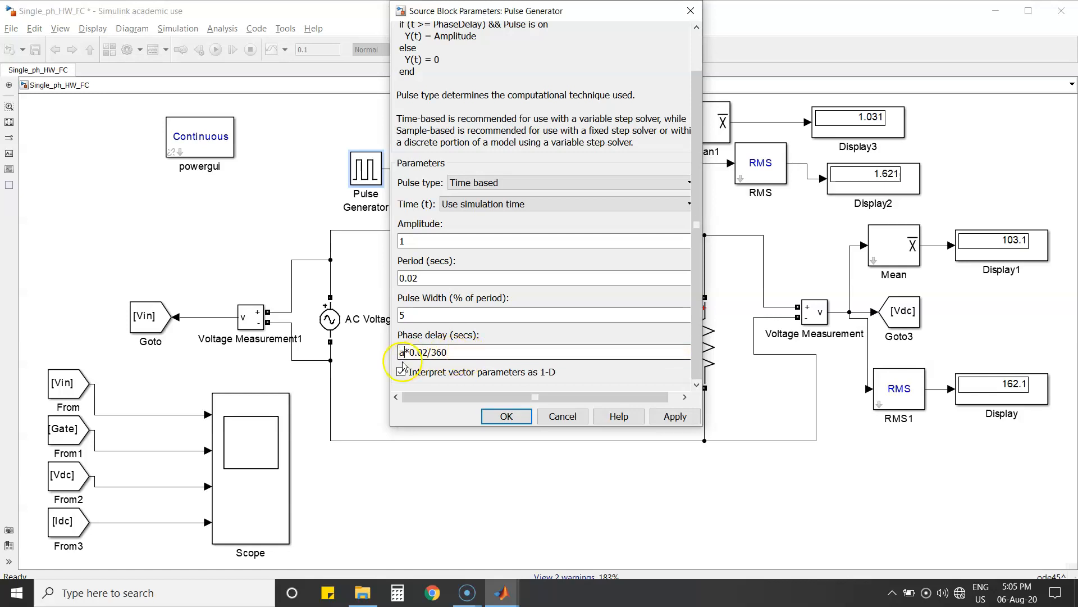
click(500, 415)
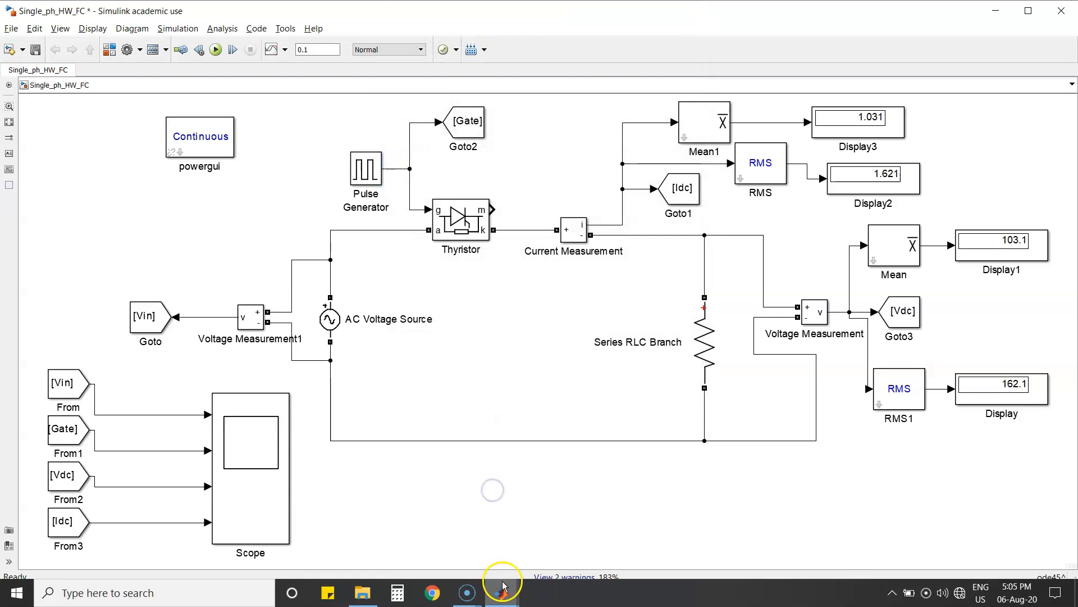
Step: Switch to the MATLAB Command Window to assign a value to variable a, then return to the Simulink model and run the simulation
mouse_move(502, 592)
click(316, 532)
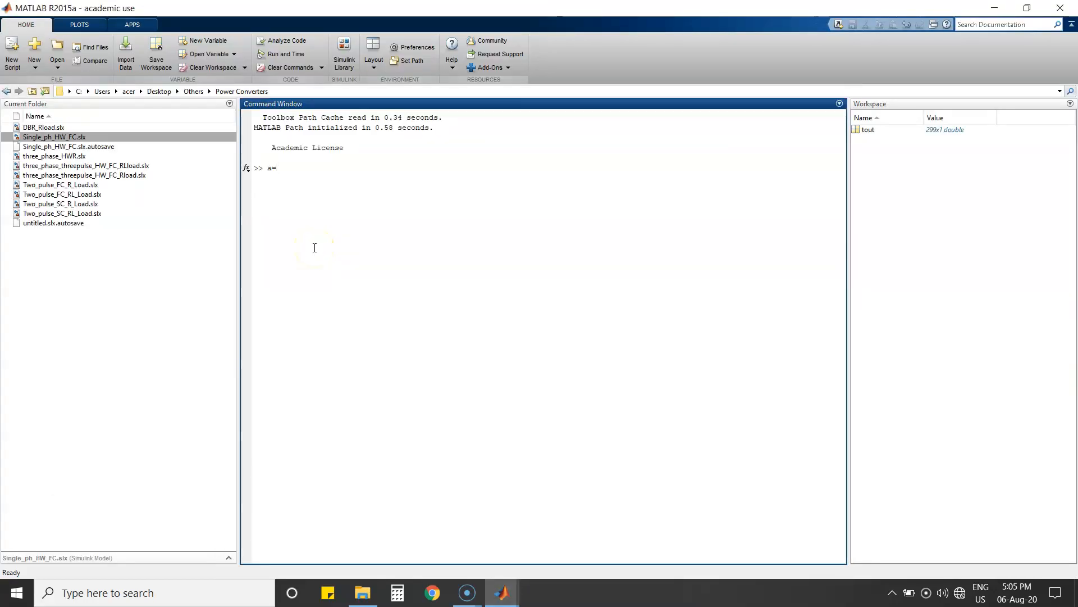
key(Return)
key(alt+Tab)
click(189, 55)
click(213, 53)
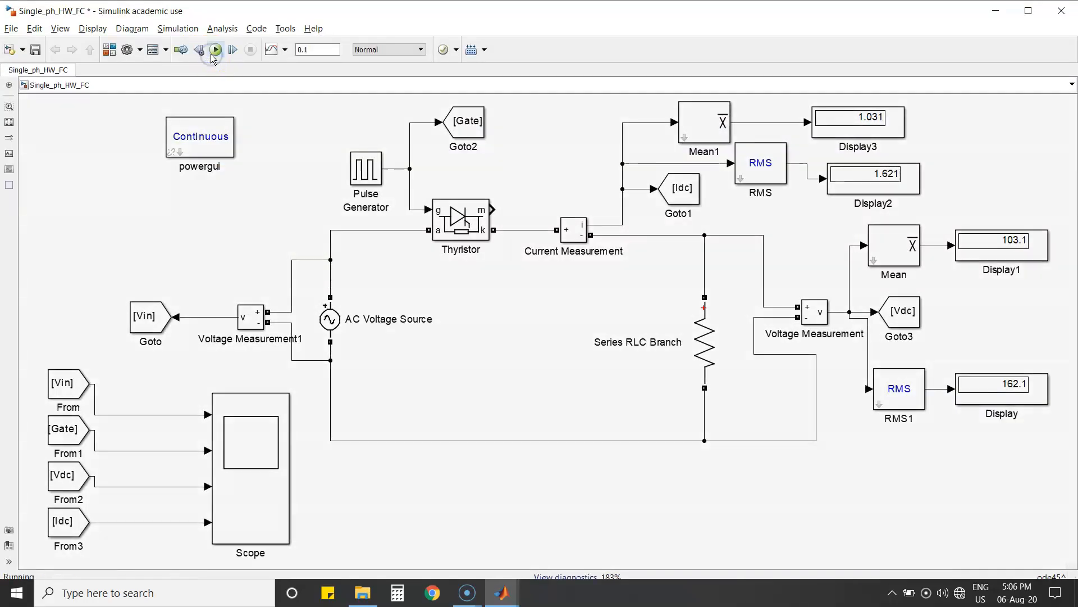